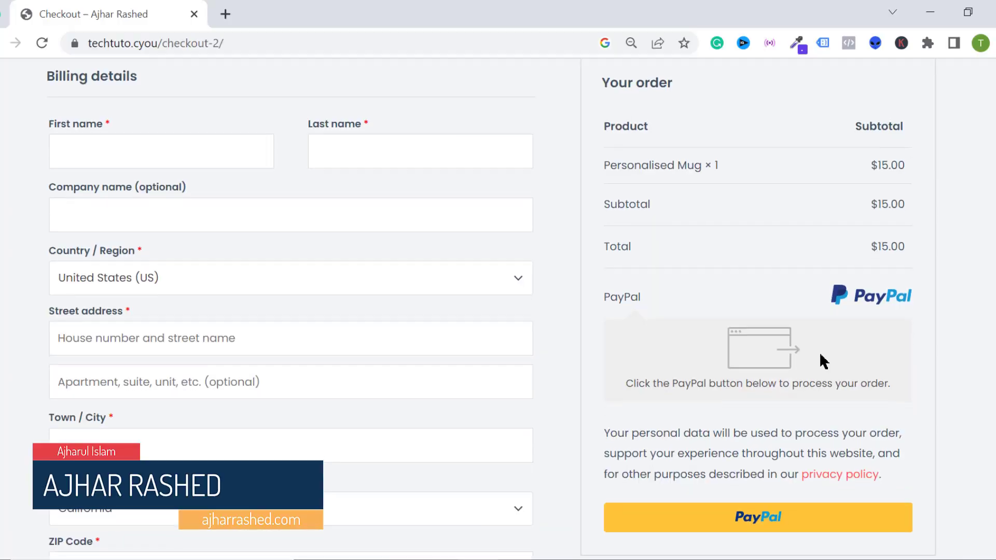
Go to paypal.com in the new tab, removing the /signin autocomplete suffix.
{"action": "scroll", "coordinate": [820, 358], "scroll_direction": "down", "scroll_amount": 1}
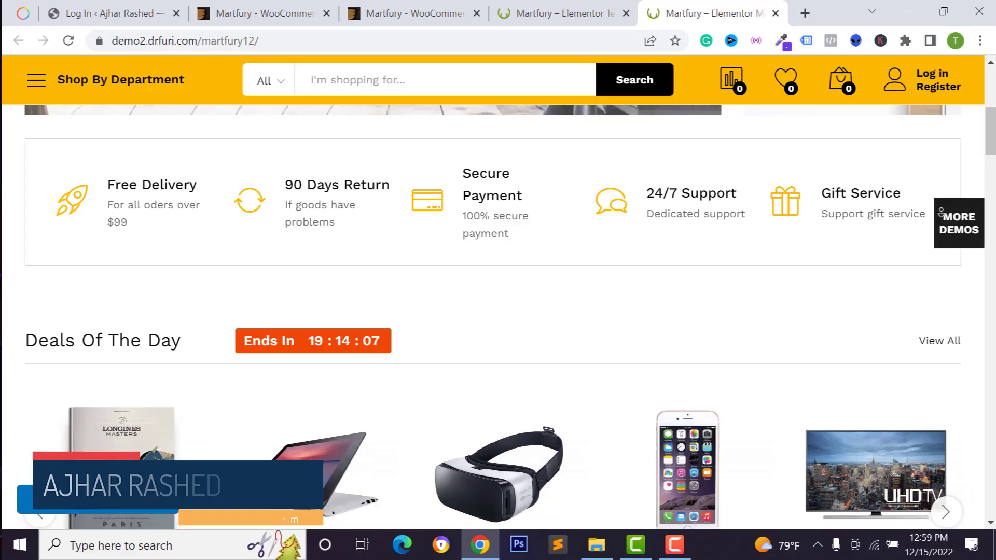
{"action": "scroll", "coordinate": [941, 224], "scroll_direction": "down", "scroll_amount": 2}
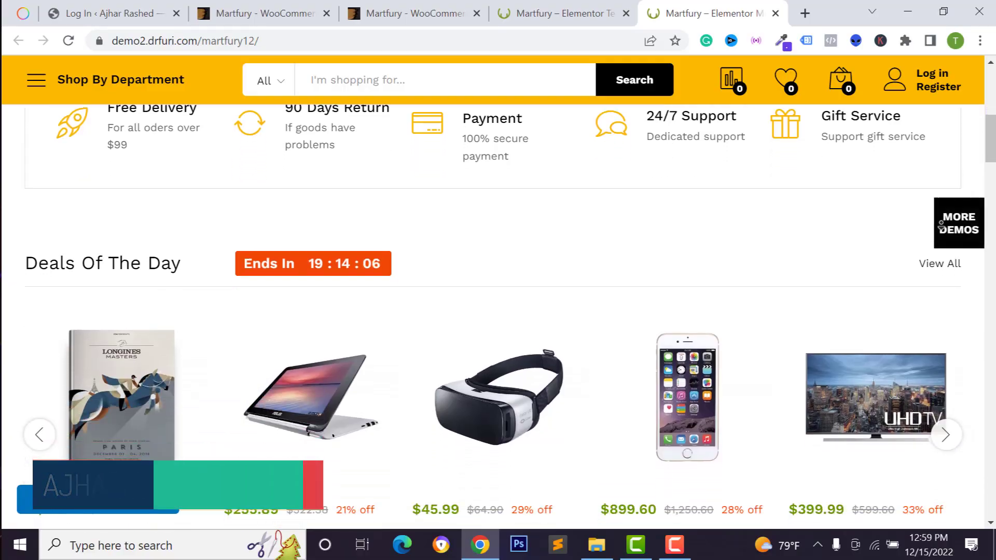
{"action": "scroll", "coordinate": [942, 224], "scroll_direction": "down", "scroll_amount": 6}
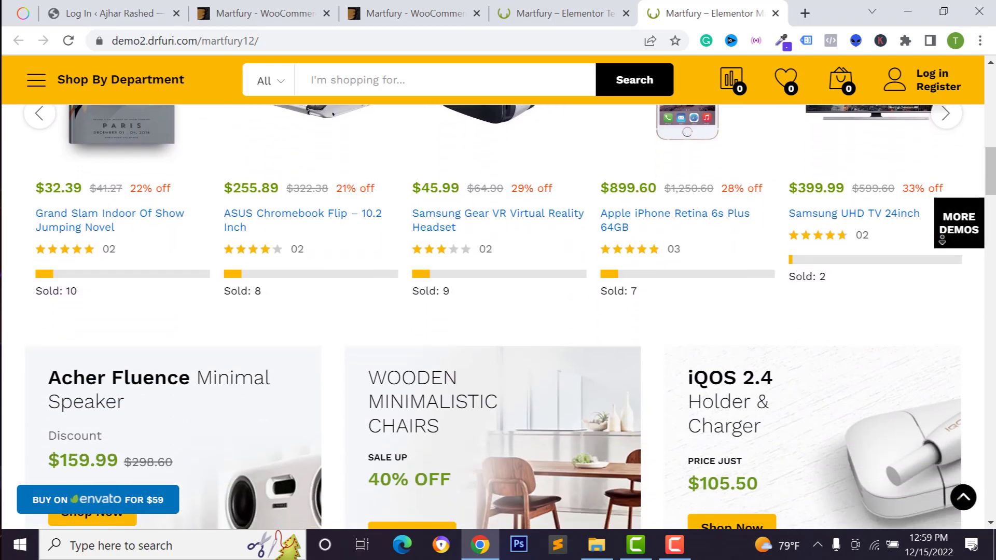
{"action": "scroll", "coordinate": [943, 238], "scroll_direction": "down", "scroll_amount": 4}
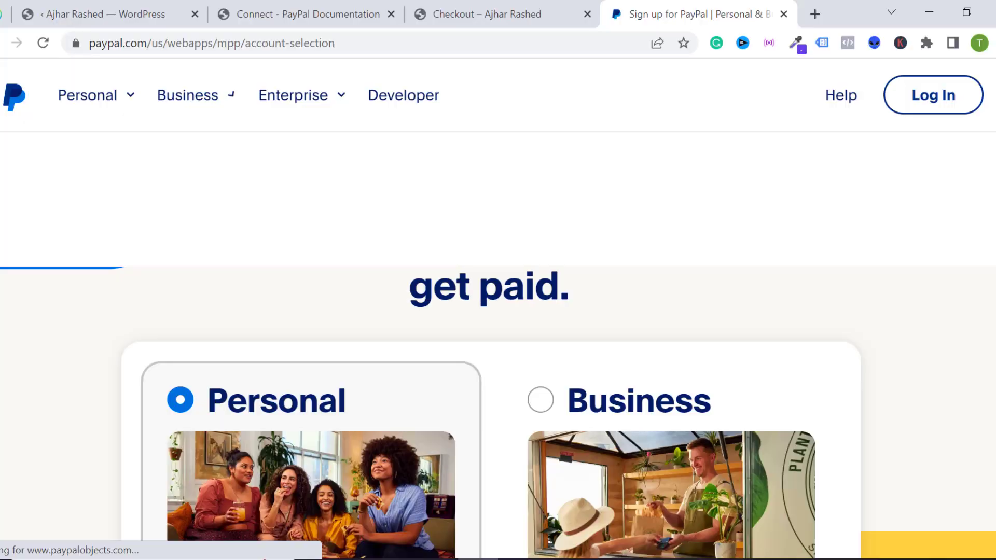
{"action": "scroll", "coordinate": [855, 187], "scroll_direction": "down", "scroll_amount": 4}
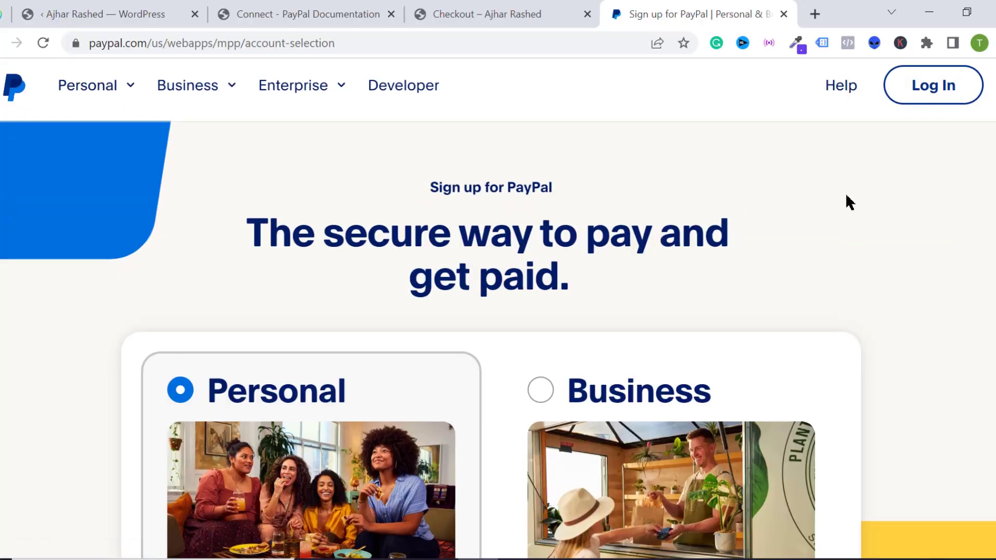
{"action": "scroll", "coordinate": [820, 238], "scroll_direction": "down", "scroll_amount": 4}
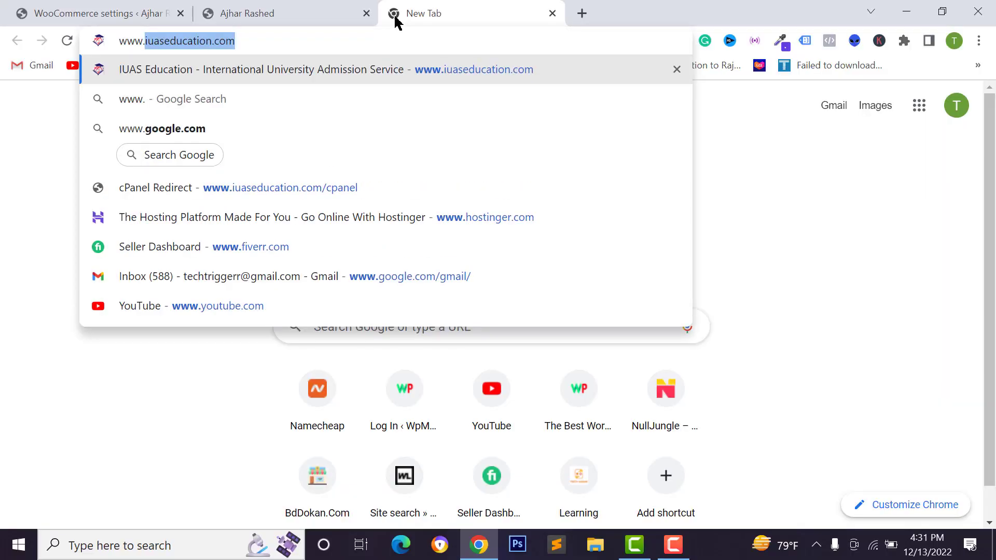
{"action": "type", "text": "paypal.com"}
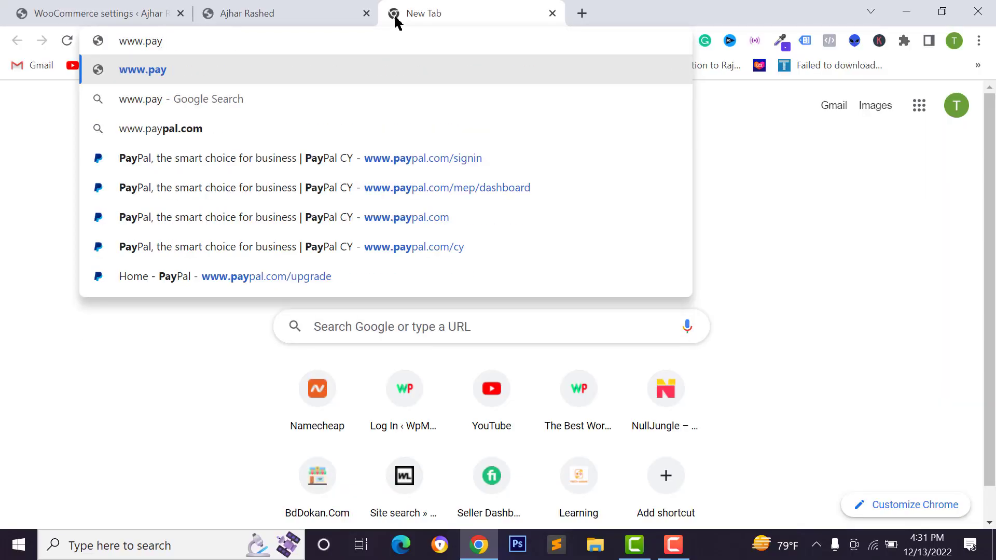
{"action": "key", "text": "BackSpace"}
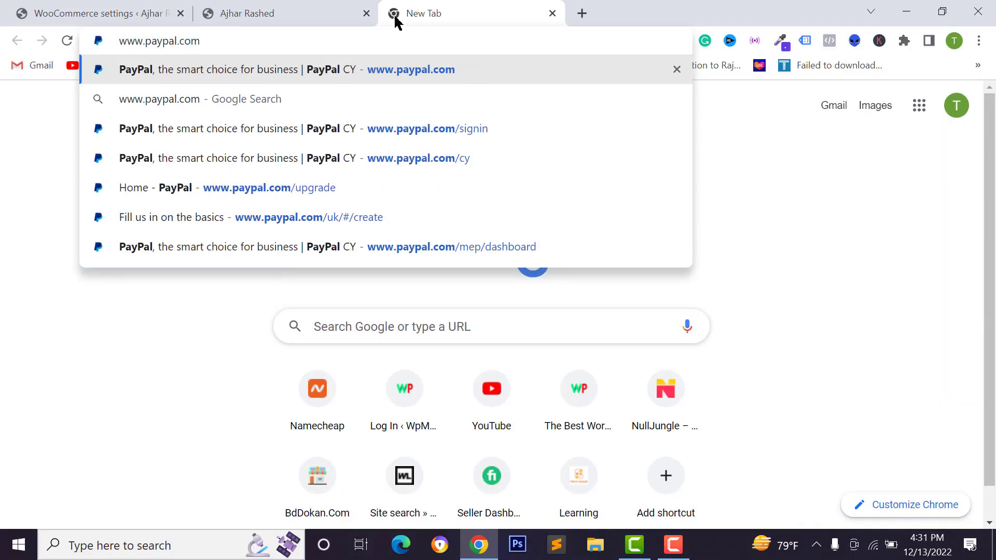
{"action": "key", "text": "Return"}
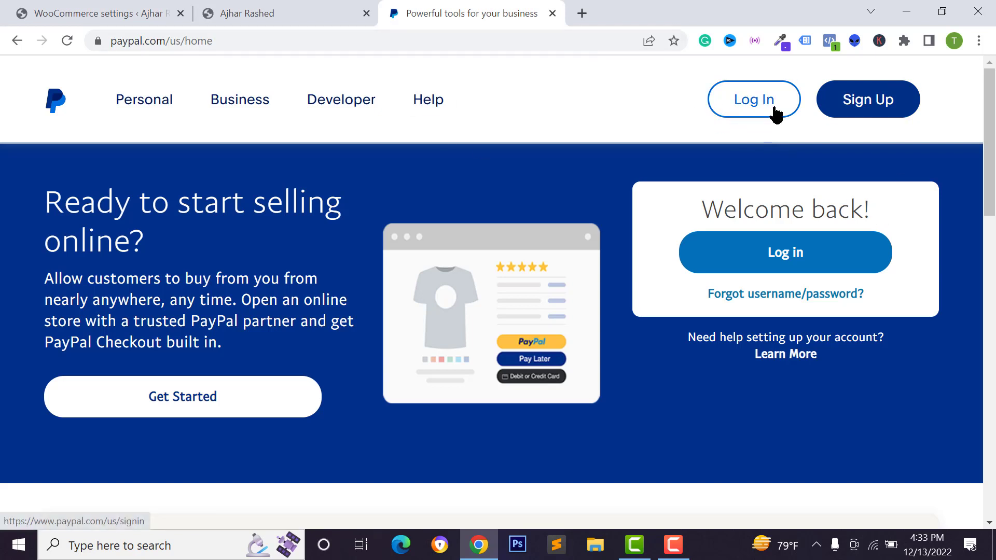
Start a PayPal sign-up with the Business account type selected and continue via Get Started.
{"action": "left_click", "coordinate": [867, 112]}
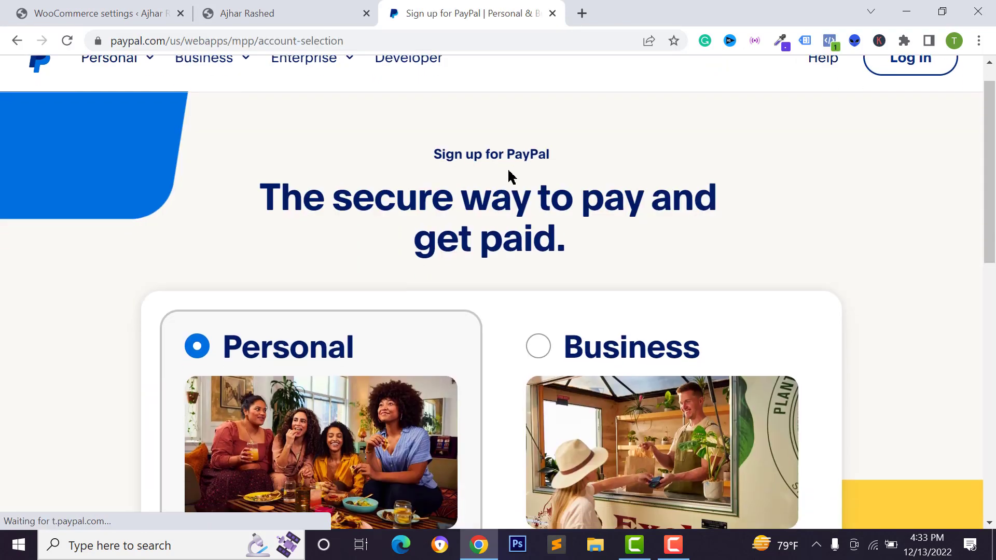
{"action": "scroll", "coordinate": [509, 174], "scroll_direction": "down", "scroll_amount": 6}
{"action": "scroll", "coordinate": [508, 174], "scroll_direction": "up", "scroll_amount": 1}
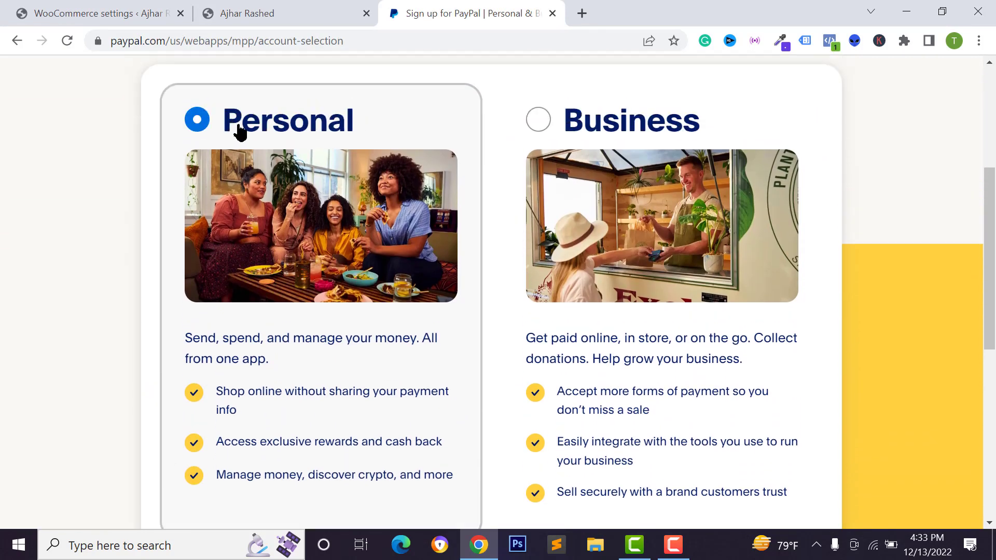
{"action": "scroll", "coordinate": [583, 116], "scroll_direction": "down", "scroll_amount": 1}
{"action": "left_click", "coordinate": [570, 101]}
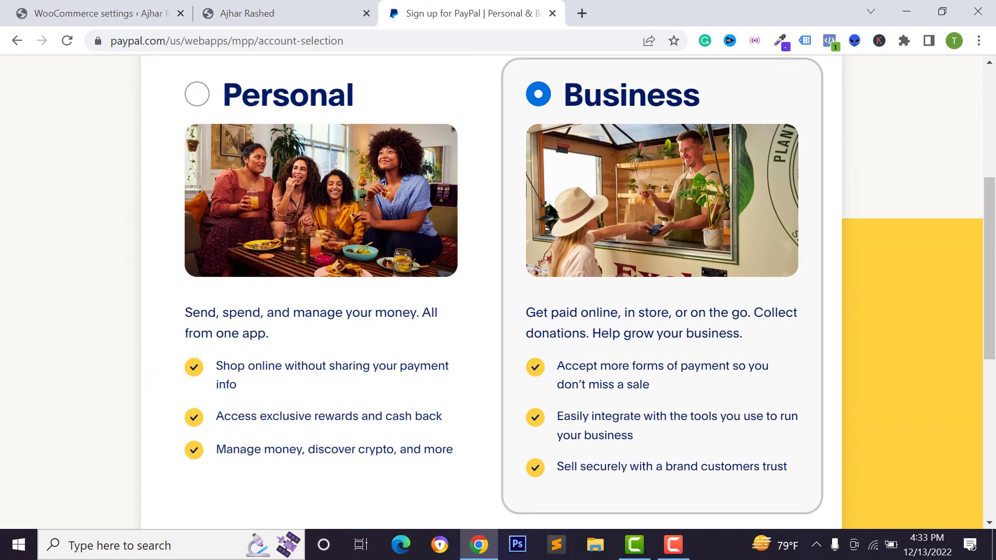
{"action": "scroll", "coordinate": [550, 166], "scroll_direction": "up", "scroll_amount": 1}
{"action": "scroll", "coordinate": [576, 207], "scroll_direction": "down", "scroll_amount": 2}
{"action": "scroll", "coordinate": [638, 350], "scroll_direction": "up", "scroll_amount": 2}
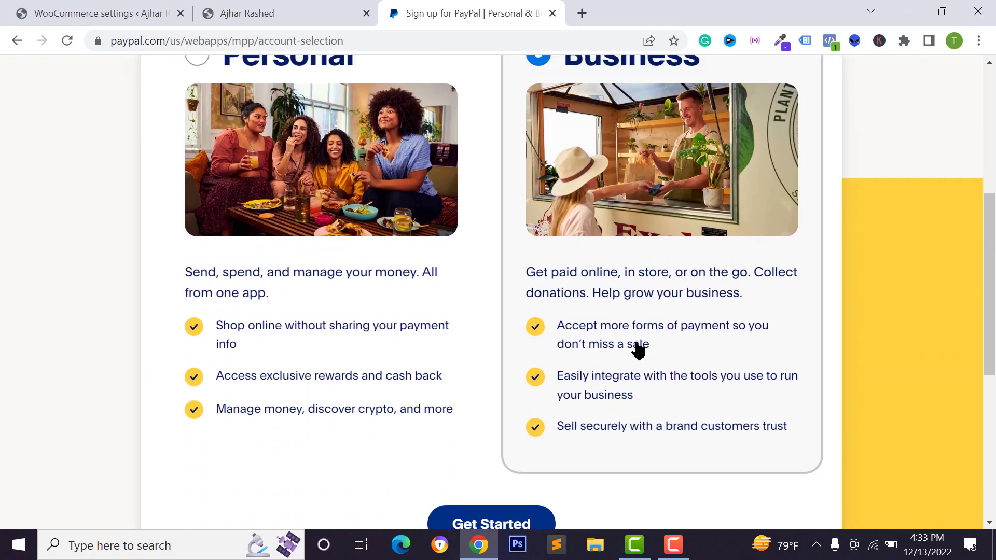
{"action": "scroll", "coordinate": [640, 340], "scroll_direction": "down", "scroll_amount": 3}
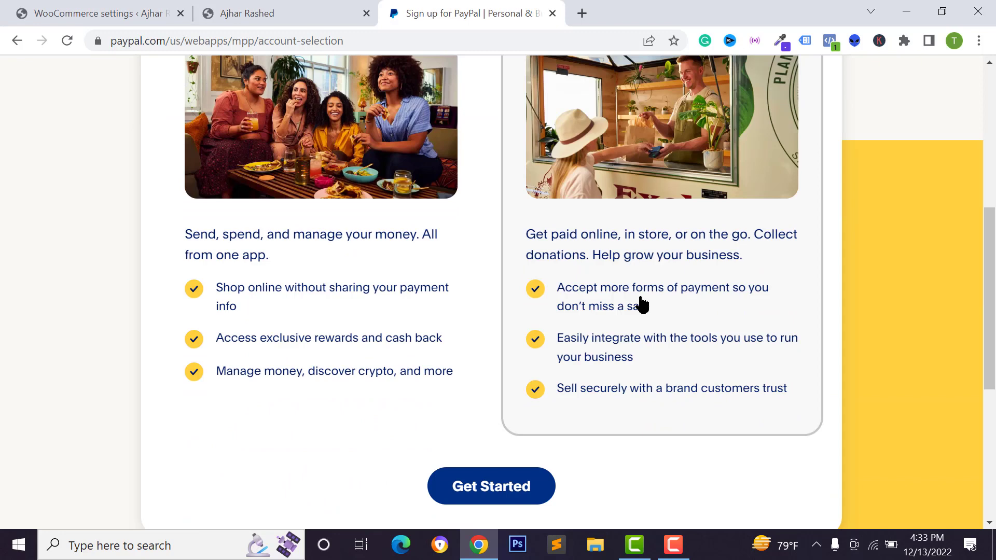
{"action": "scroll", "coordinate": [643, 305], "scroll_direction": "up", "scroll_amount": 3}
{"action": "scroll", "coordinate": [602, 402], "scroll_direction": "down", "scroll_amount": 5}
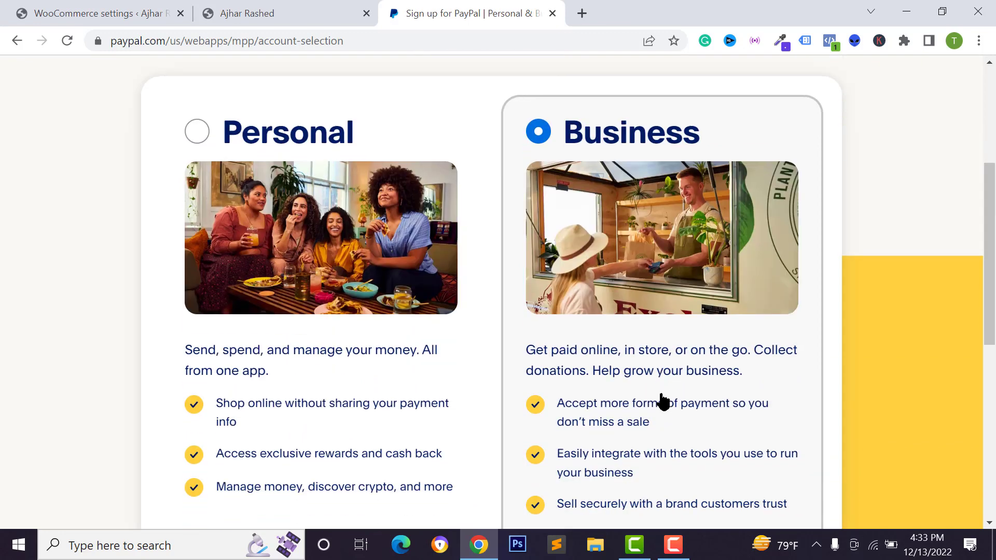
{"action": "left_click", "coordinate": [482, 377]}
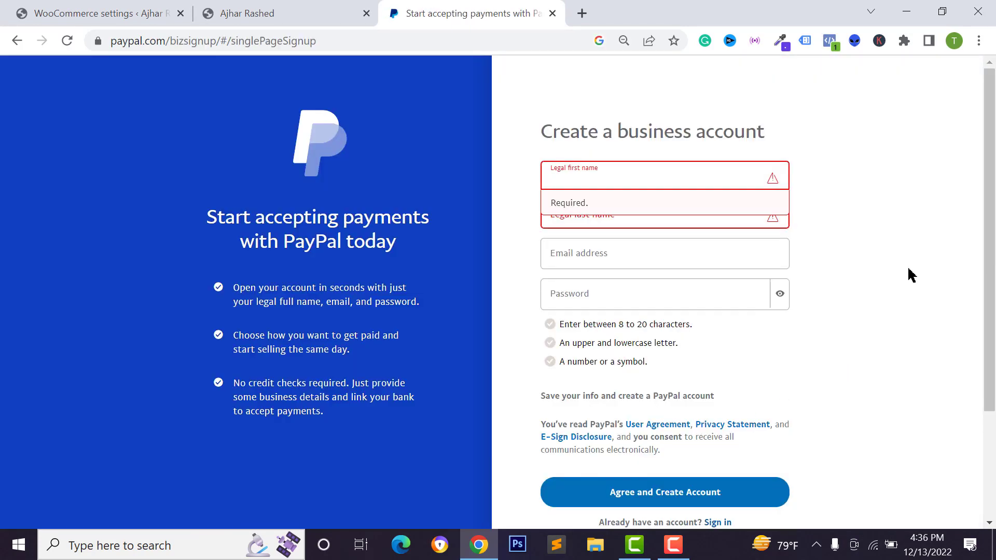
Fill the legal first and last name from Chrome's saved details.
{"action": "type", "text": "A"}
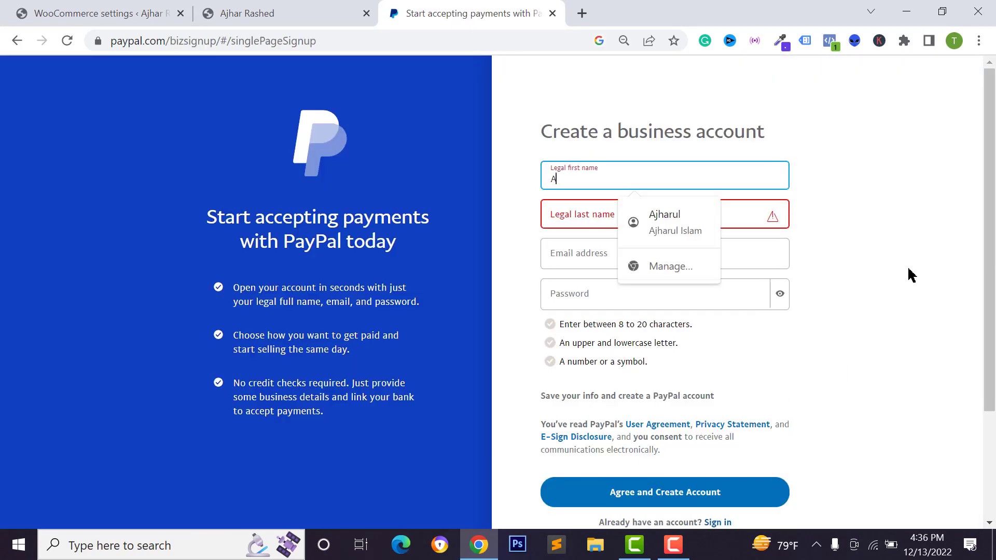
{"action": "type", "text": "jhar"}
{"action": "key", "text": "Down"}
{"action": "key", "text": "Return"}
{"action": "key", "text": "Tab"}
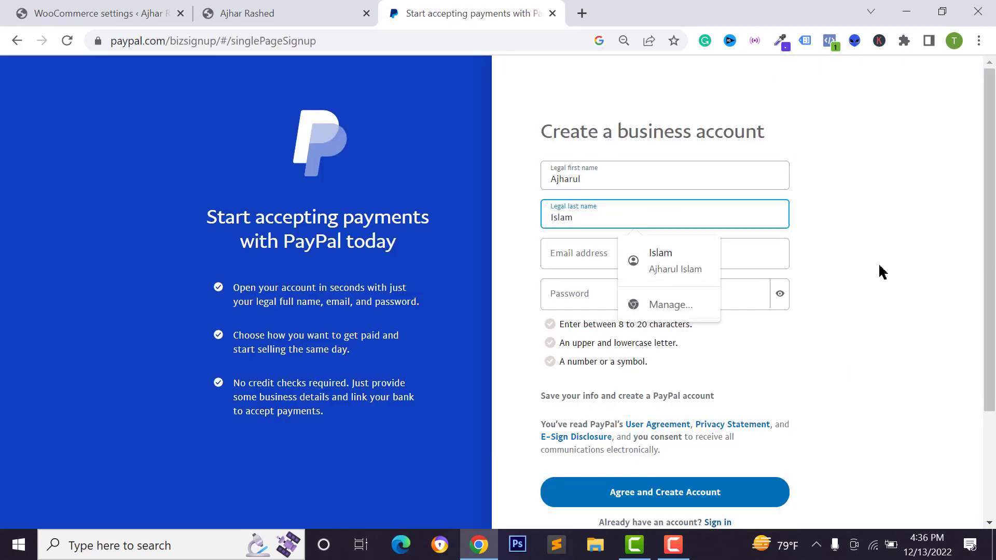
Enter the account e-mail and password, then agree and create the account.
{"action": "left_click", "coordinate": [558, 248]}
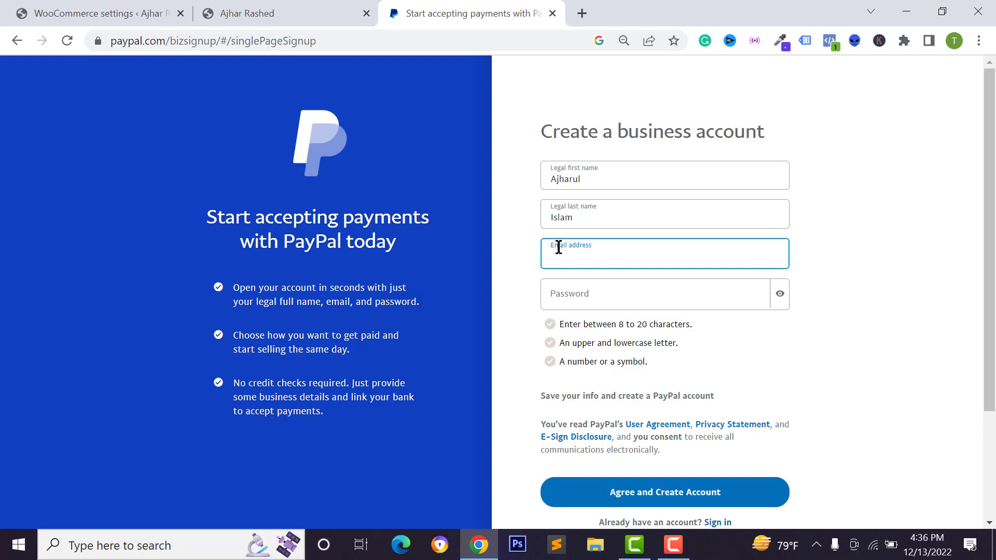
{"action": "key", "text": "Down"}
{"action": "key", "text": "Return"}
{"action": "key", "text": "Tab"}
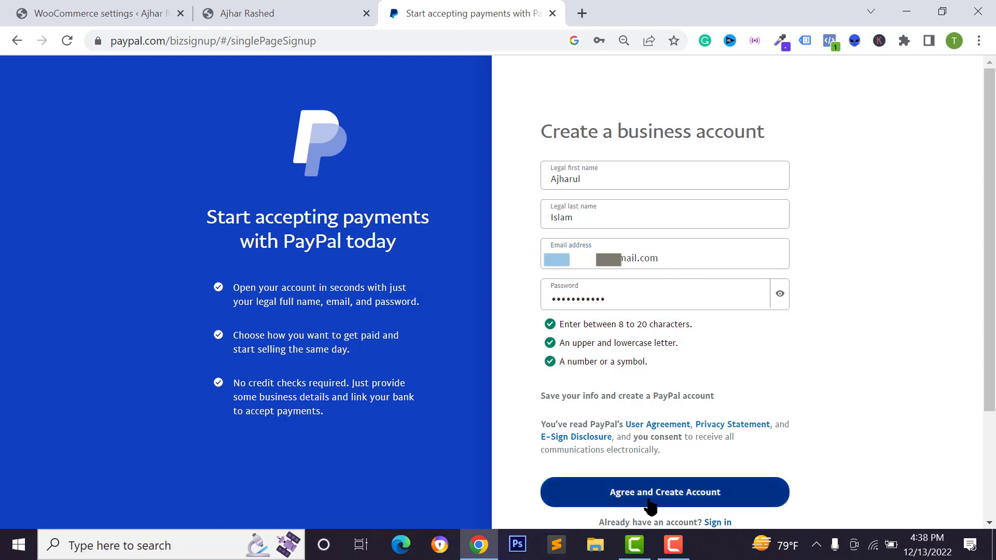
{"action": "left_click", "coordinate": [683, 502]}
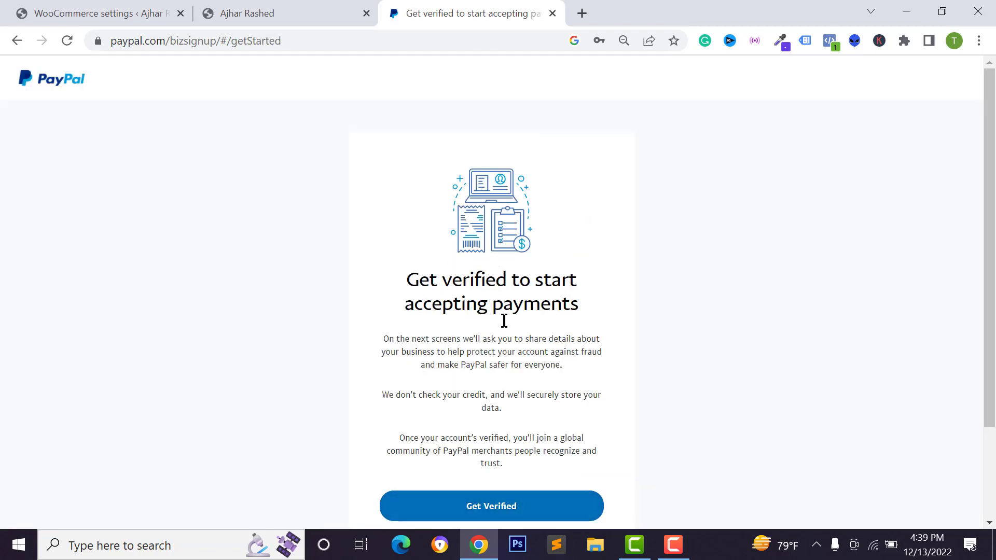
Begin verification and set the business type to sole proprietorship, checking the legal name fields.
{"action": "left_click", "coordinate": [483, 499]}
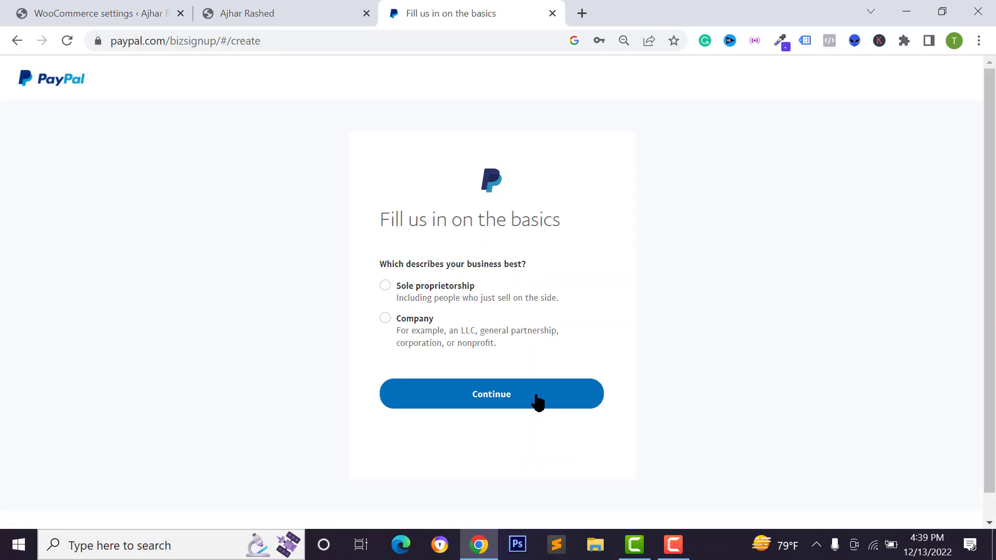
{"action": "left_click", "coordinate": [414, 299]}
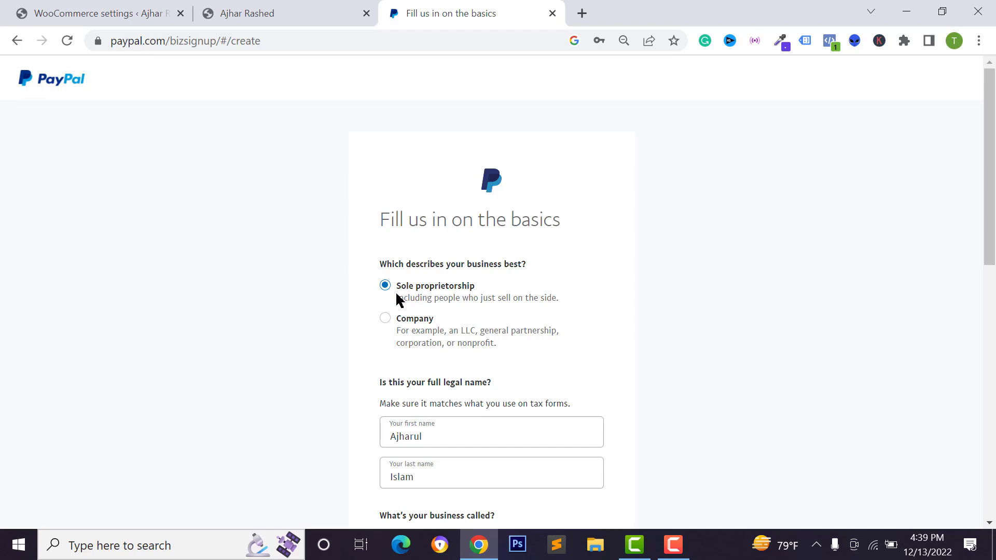
{"action": "scroll", "coordinate": [399, 299], "scroll_direction": "down", "scroll_amount": 2}
{"action": "scroll", "coordinate": [413, 251], "scroll_direction": "down", "scroll_amount": 1}
{"action": "left_click", "coordinate": [406, 322]}
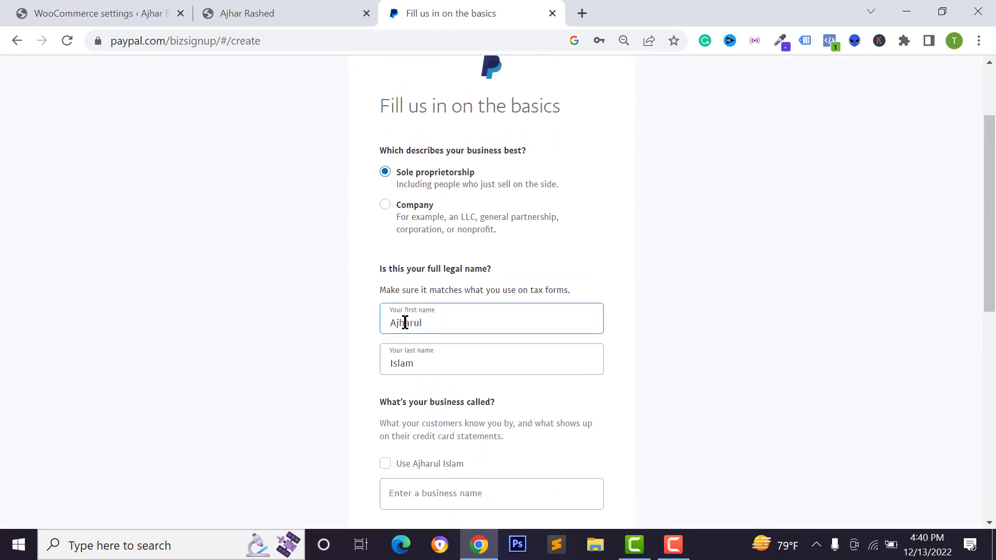
{"action": "scroll", "coordinate": [425, 311], "scroll_direction": "down", "scroll_amount": 1}
{"action": "left_click", "coordinate": [427, 320]}
{"action": "scroll", "coordinate": [440, 324], "scroll_direction": "down", "scroll_amount": 2}
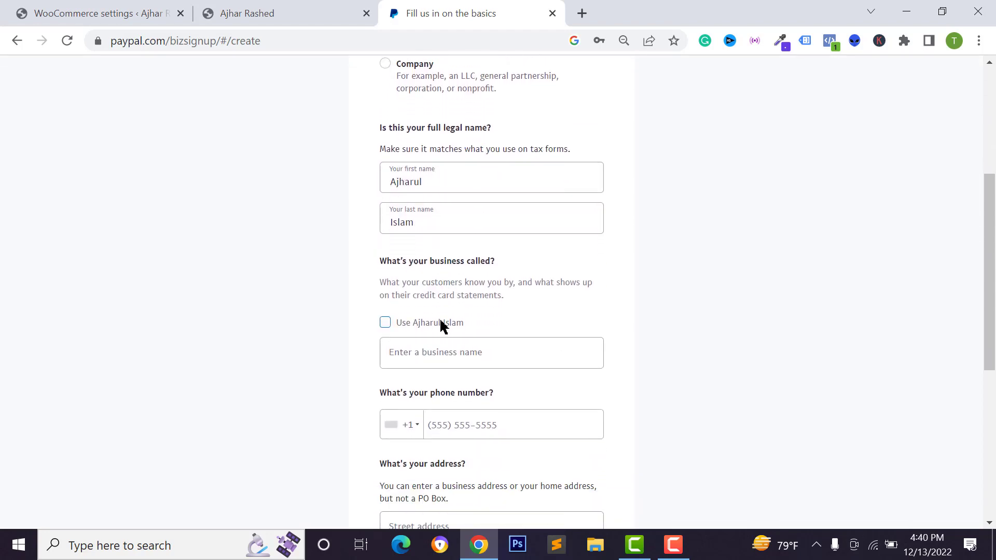
{"action": "scroll", "coordinate": [415, 312], "scroll_direction": "up", "scroll_amount": 1}
{"action": "scroll", "coordinate": [435, 201], "scroll_direction": "down", "scroll_amount": 2}
Fill in the business name from the suggestion.
{"action": "left_click", "coordinate": [421, 280]}
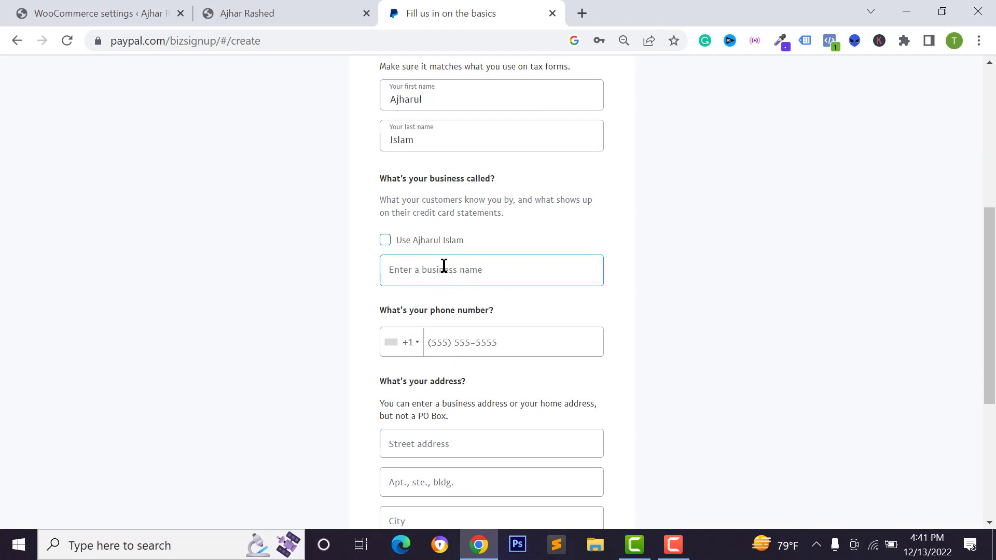
{"action": "left_click", "coordinate": [428, 274]}
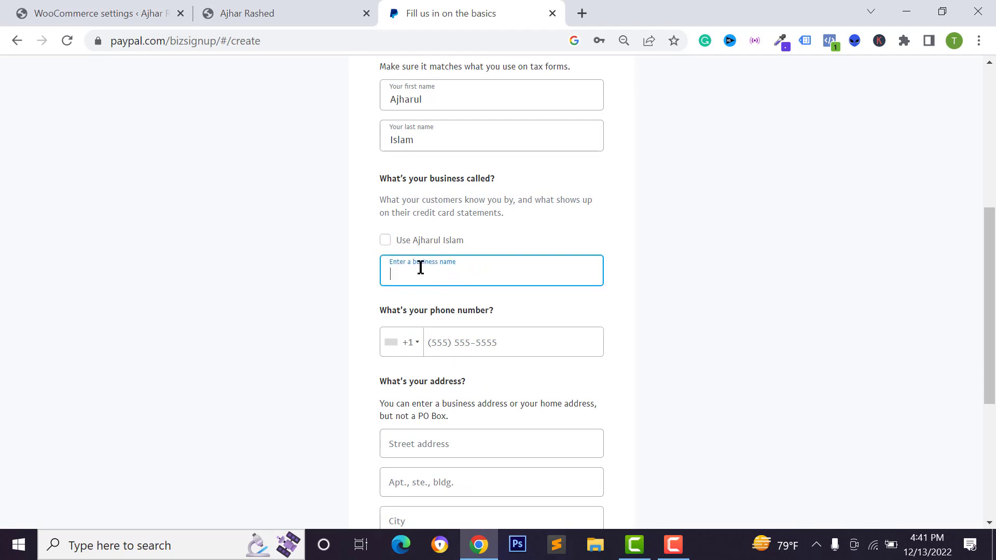
{"action": "type", "text": "W"}
{"action": "key", "text": "BackSpace"}
{"action": "scroll", "coordinate": [396, 356], "scroll_direction": "down", "scroll_amount": 1}
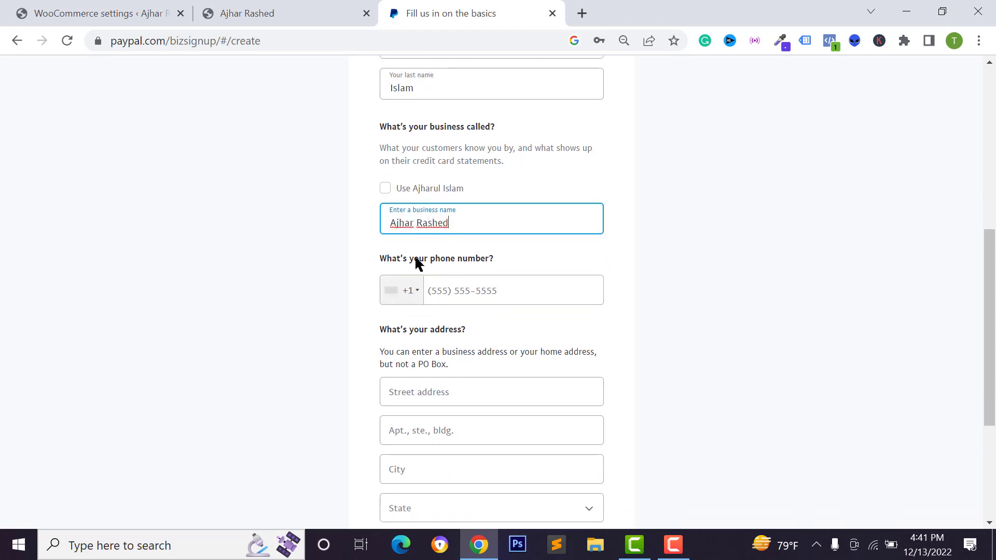
Set the phone country code to +1 and enter the phone number.
{"action": "left_click", "coordinate": [395, 292]}
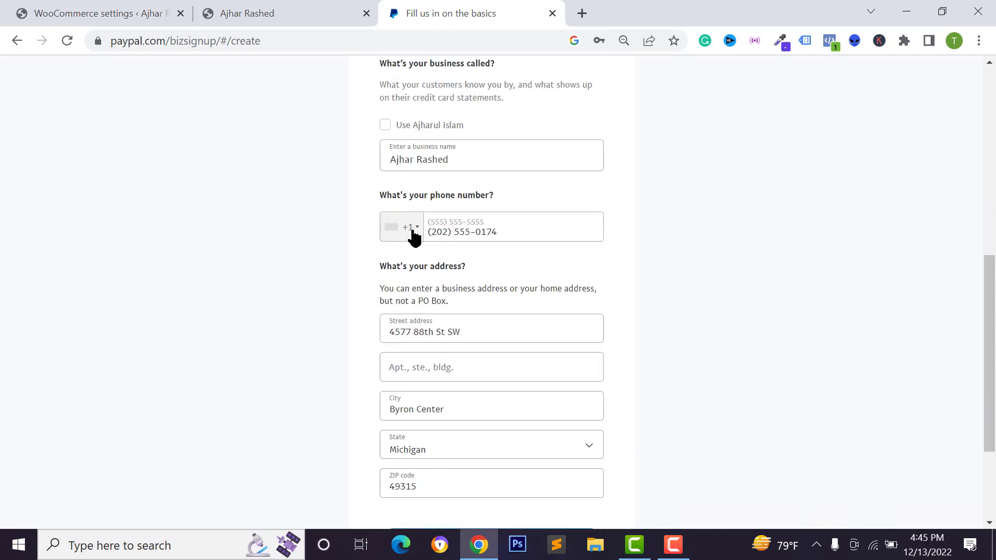
{"action": "left_click", "coordinate": [412, 233]}
{"action": "left_click", "coordinate": [480, 231]}
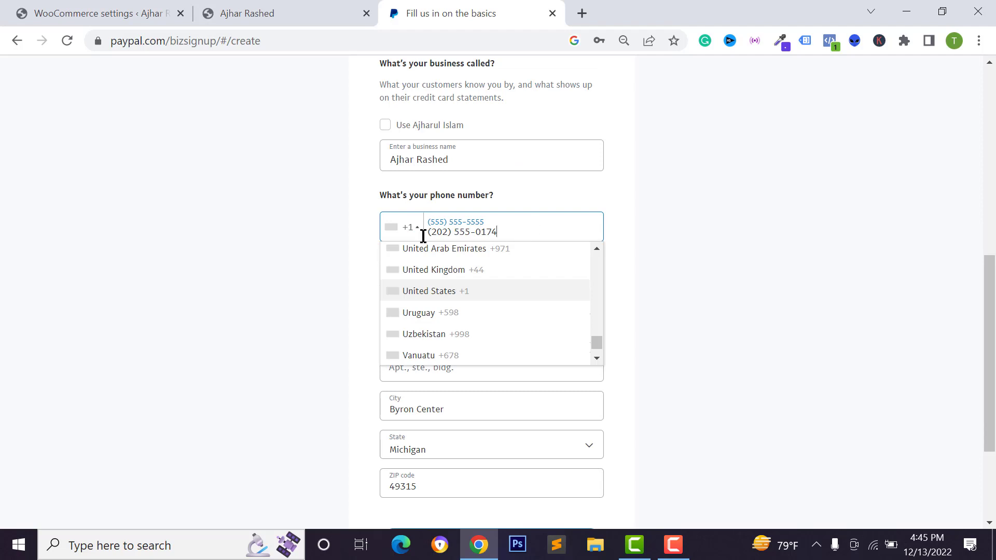
{"action": "left_click", "coordinate": [305, 258]}
{"action": "scroll", "coordinate": [382, 225], "scroll_direction": "down", "scroll_amount": 2}
{"action": "scroll", "coordinate": [394, 238], "scroll_direction": "up", "scroll_amount": 1}
{"action": "scroll", "coordinate": [419, 203], "scroll_direction": "down", "scroll_amount": 2}
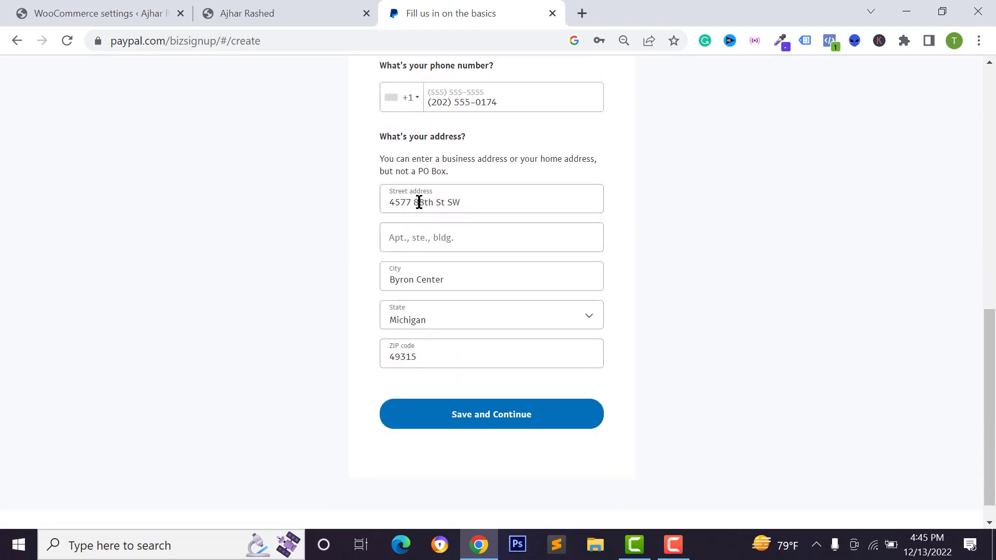
Fill in the business address, save and continue, declining Chrome's address save.
{"action": "left_click", "coordinate": [440, 207]}
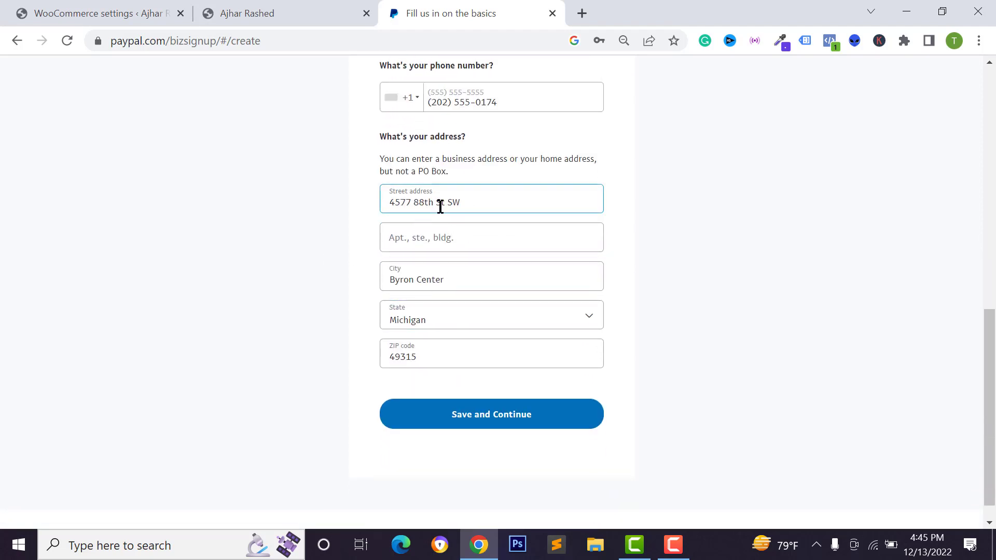
{"action": "left_click", "coordinate": [479, 424]}
{"action": "left_click", "coordinate": [636, 287]}
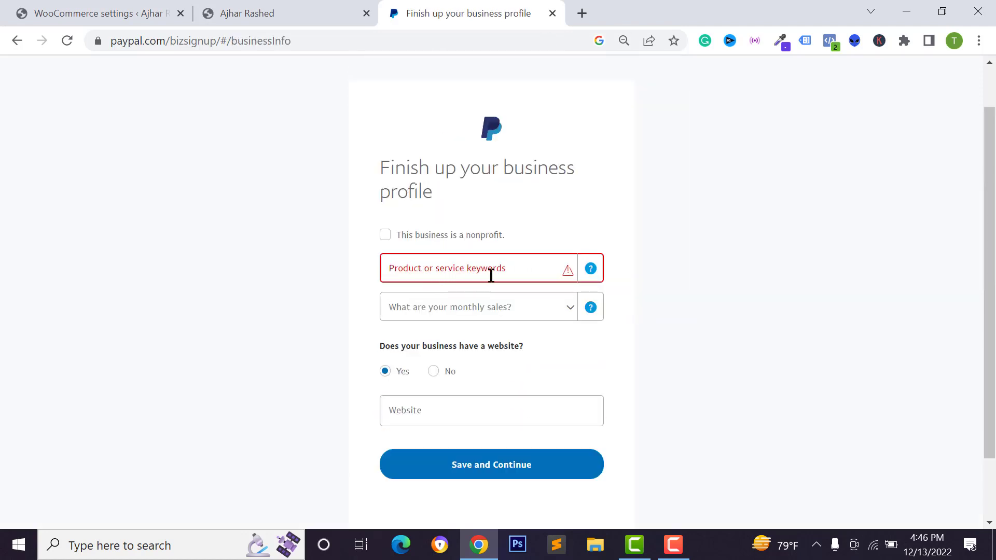
Set the category to Digital Goods Media-Books, Movies, Music and monthly sales to Up to USD $4,999.
{"action": "left_click", "coordinate": [451, 279]}
{"action": "type", "text": "sofw"}
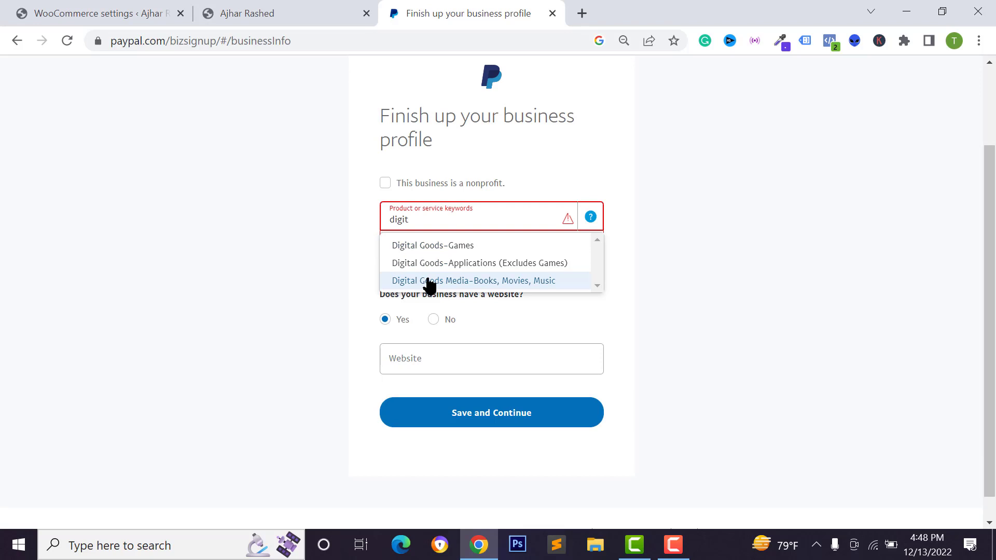
{"action": "left_click", "coordinate": [418, 280]}
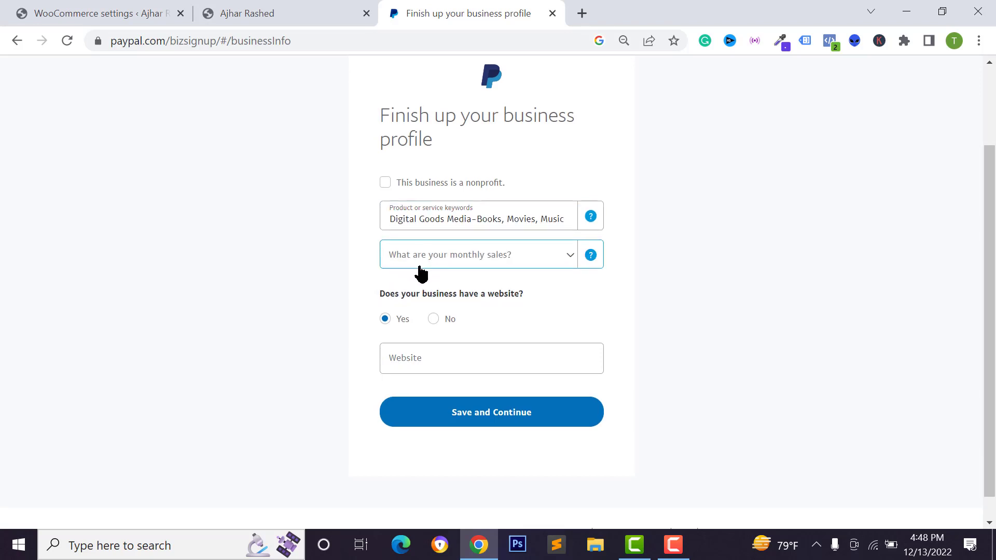
{"action": "scroll", "coordinate": [387, 236], "scroll_direction": "down", "scroll_amount": 1}
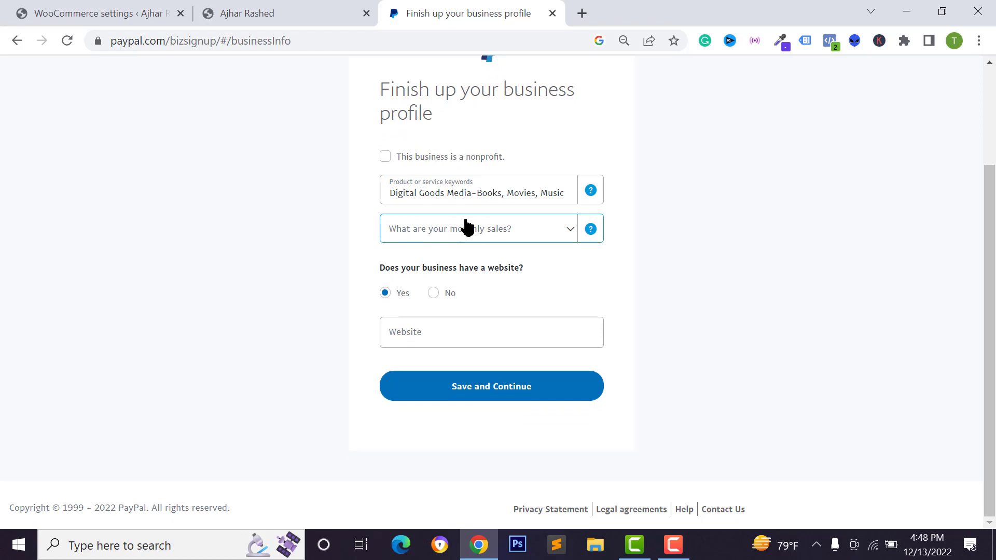
{"action": "left_click", "coordinate": [468, 227]}
{"action": "left_click", "coordinate": [443, 295]}
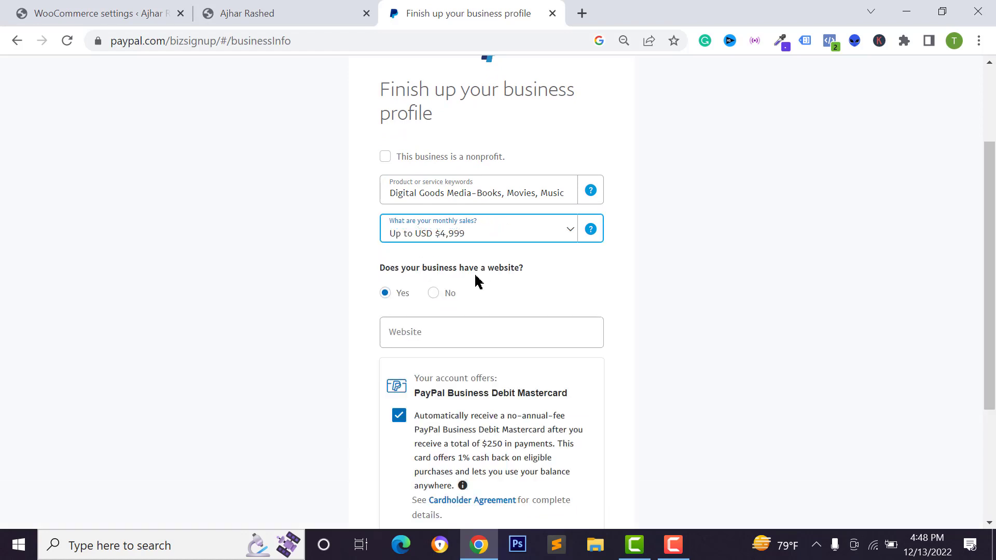
{"action": "left_click", "coordinate": [434, 332]}
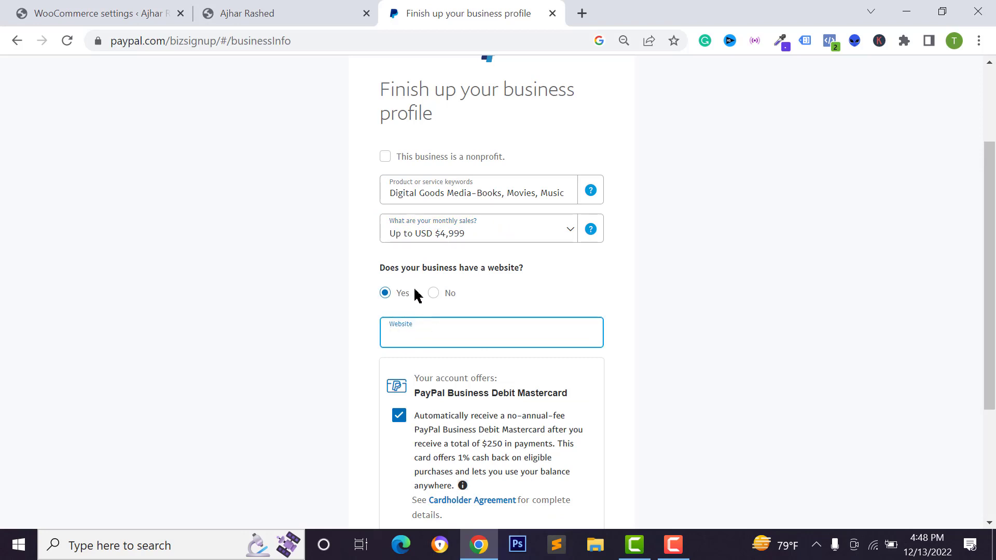
{"action": "left_click", "coordinate": [244, 13]}
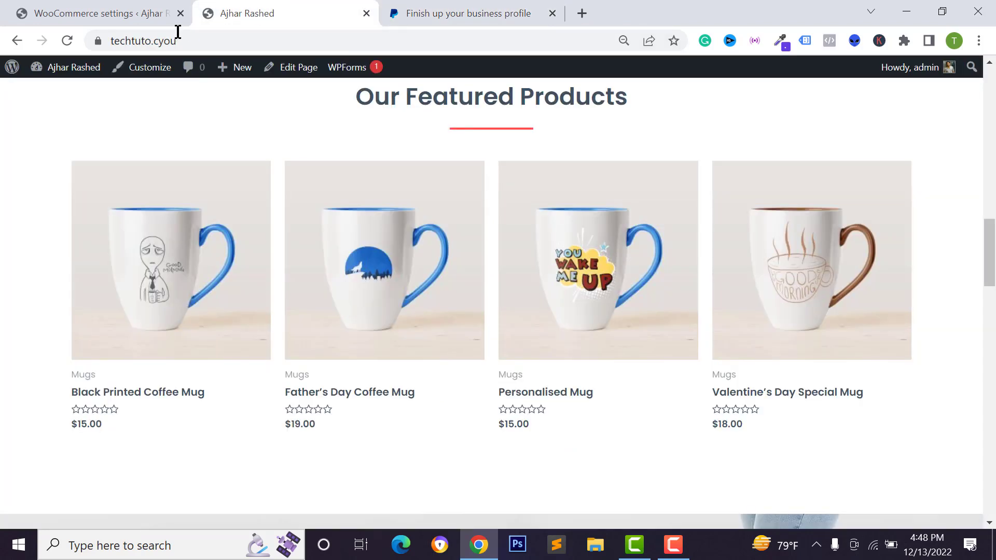
{"action": "left_click", "coordinate": [202, 46]}
{"action": "key", "text": "ctrl+c"}
{"action": "left_click", "coordinate": [462, 11]}
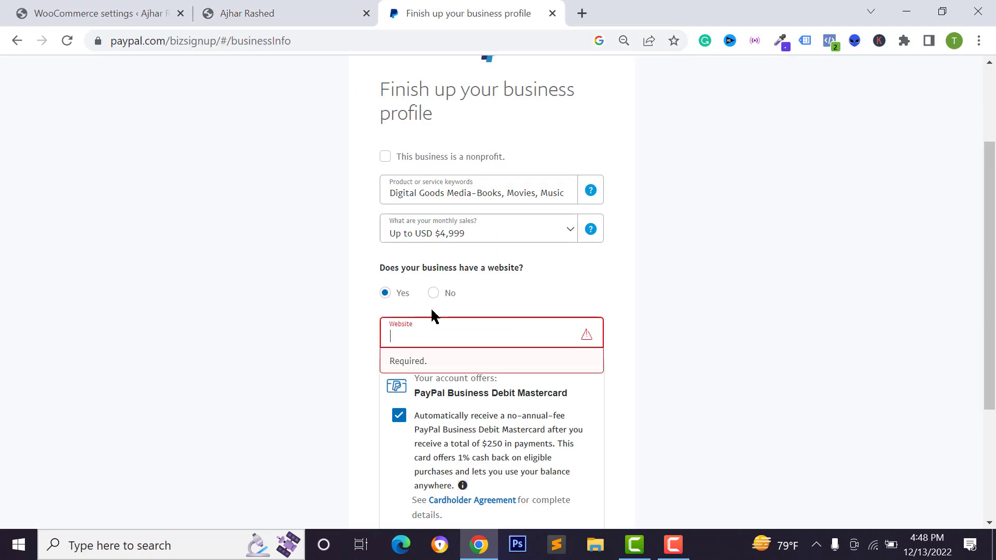
{"action": "key", "text": "ctrl+v"}
{"action": "scroll", "coordinate": [501, 489], "scroll_direction": "down", "scroll_amount": 2}
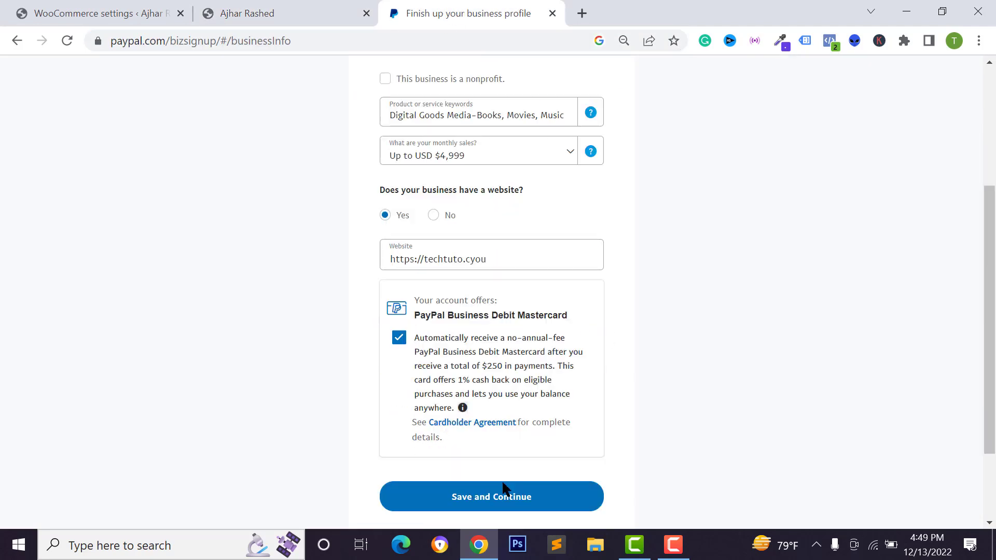
{"action": "left_click", "coordinate": [488, 505]}
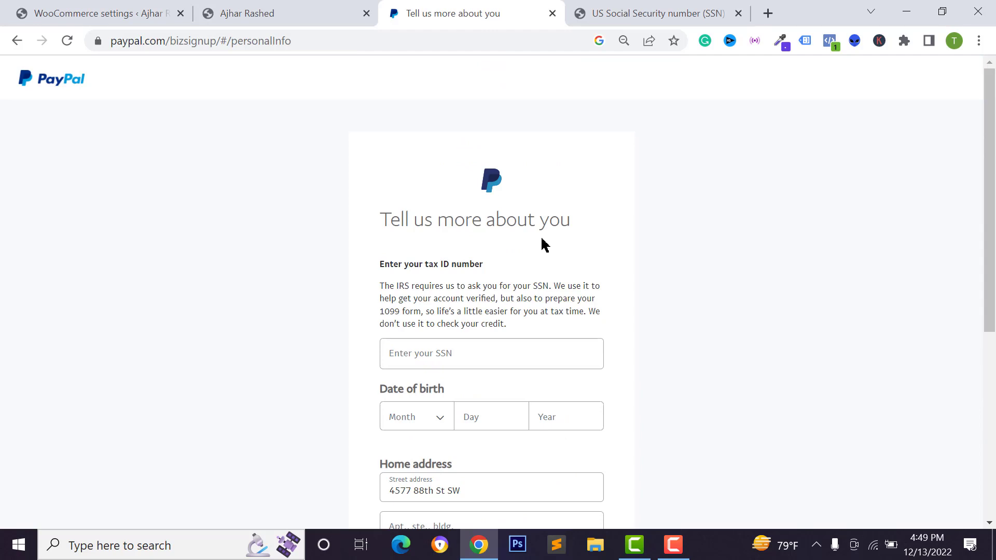
Paste the SSN, submit the personal details, and confirm the last-four SSN verification.
{"action": "left_click", "coordinate": [429, 349]}
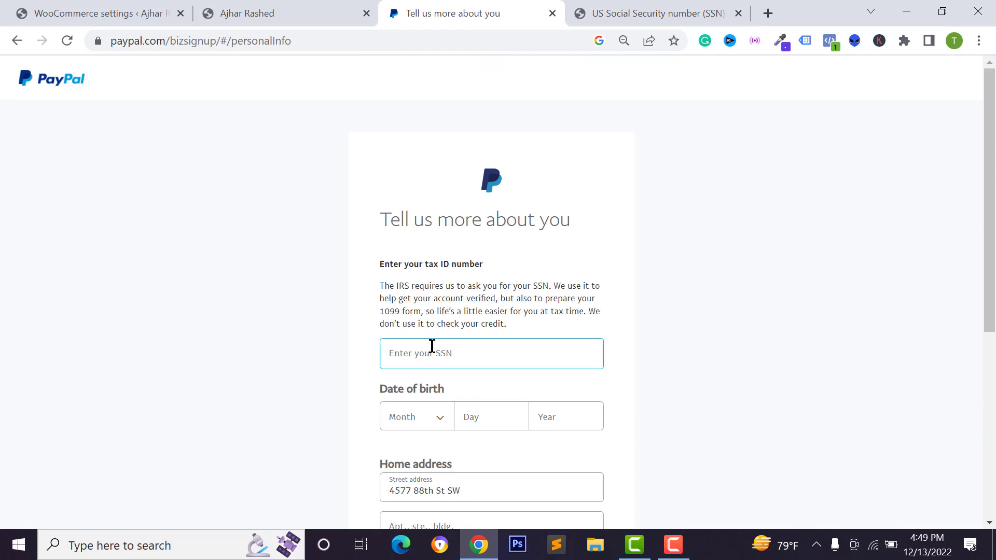
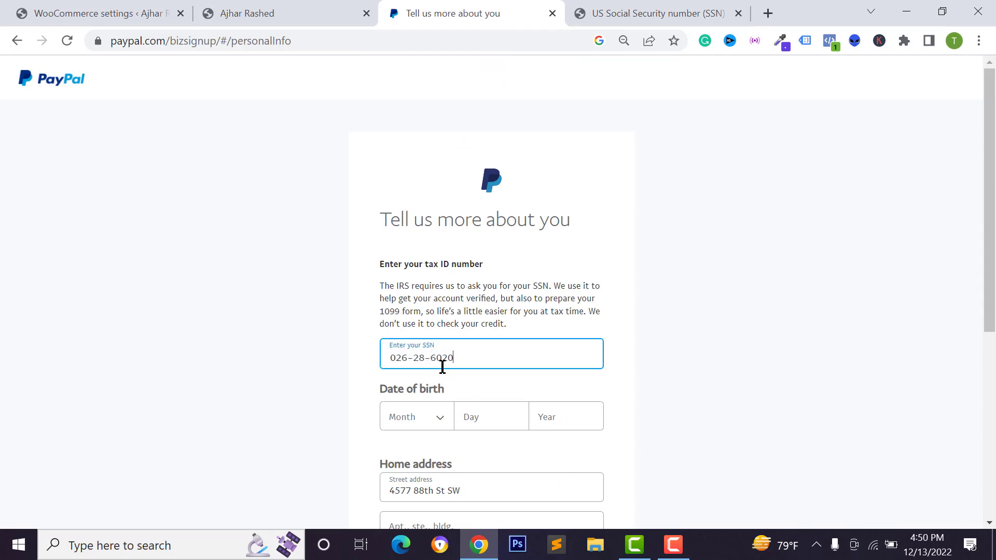
{"action": "scroll", "coordinate": [443, 367], "scroll_direction": "down", "scroll_amount": 2}
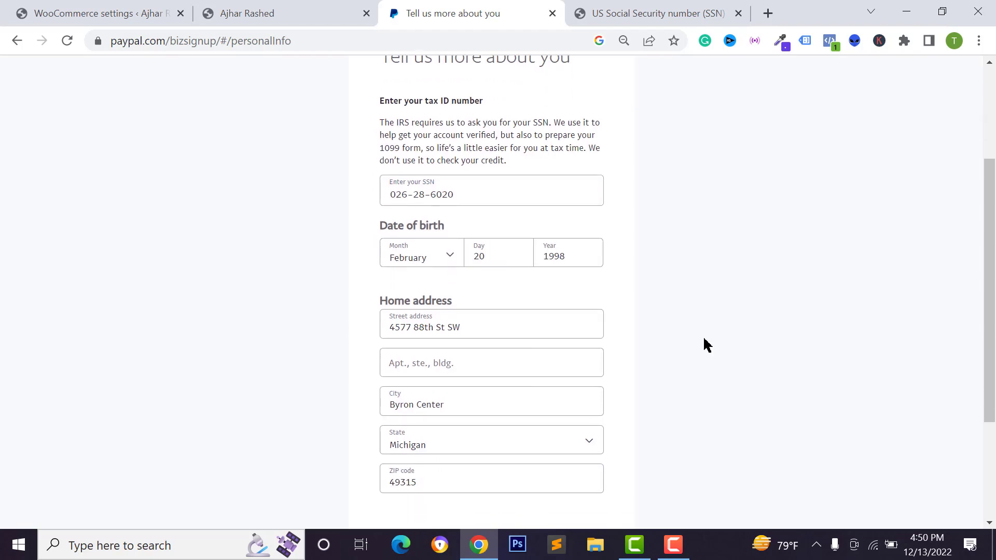
{"action": "scroll", "coordinate": [703, 345], "scroll_direction": "down", "scroll_amount": 2}
{"action": "left_click", "coordinate": [524, 442]}
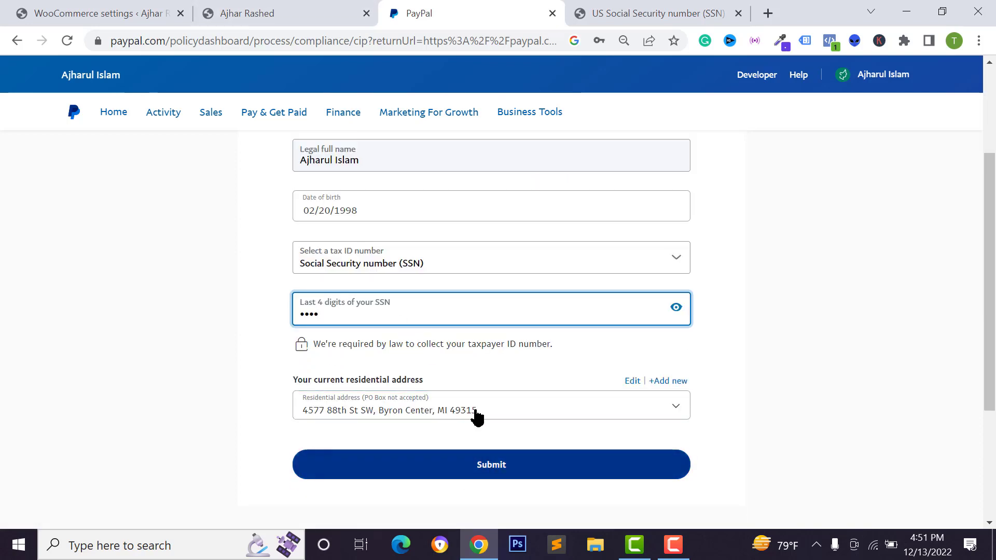
{"action": "key", "text": "Return"}
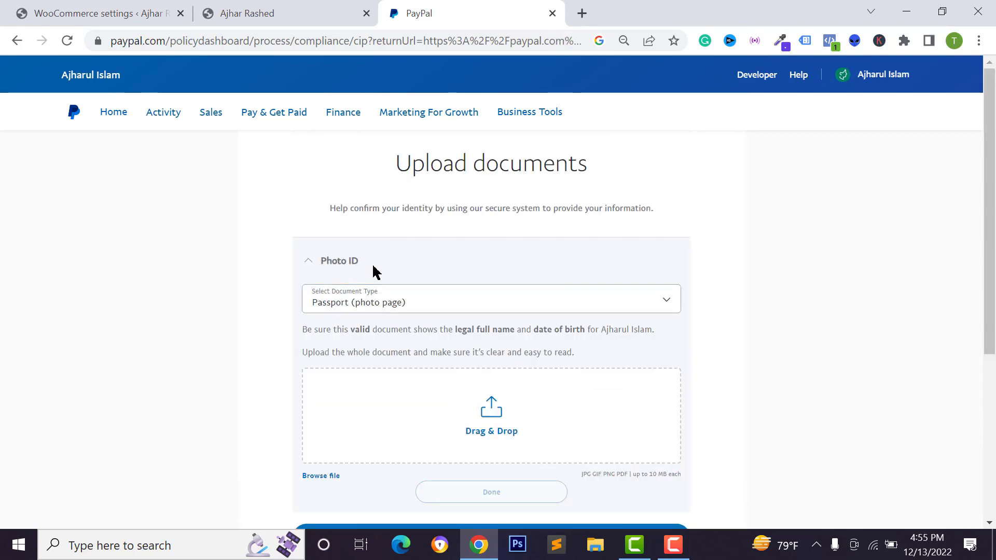
Set the photo ID document type to Passport (photo page).
{"action": "scroll", "coordinate": [422, 284], "scroll_direction": "down", "scroll_amount": 2}
{"action": "left_click", "coordinate": [360, 208]}
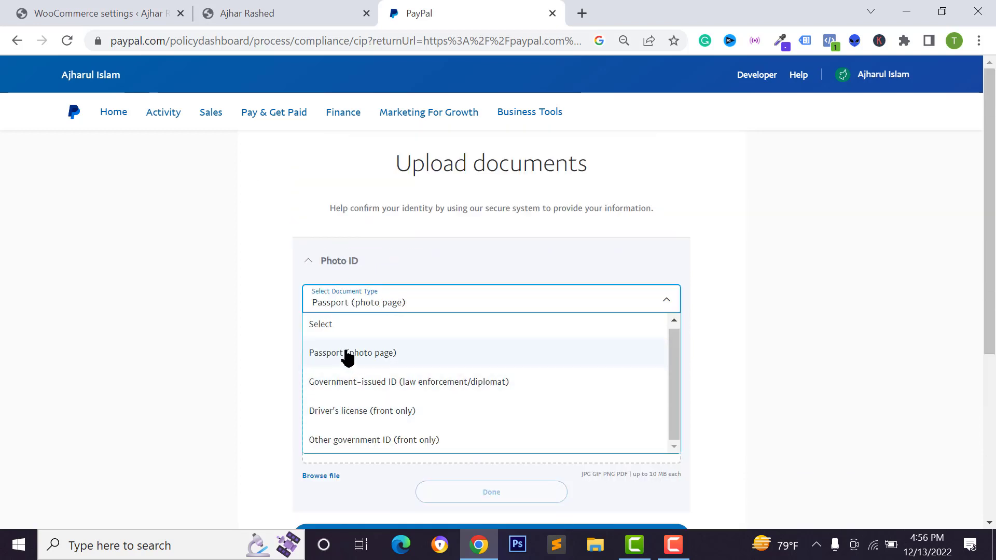
{"action": "left_click", "coordinate": [346, 358]}
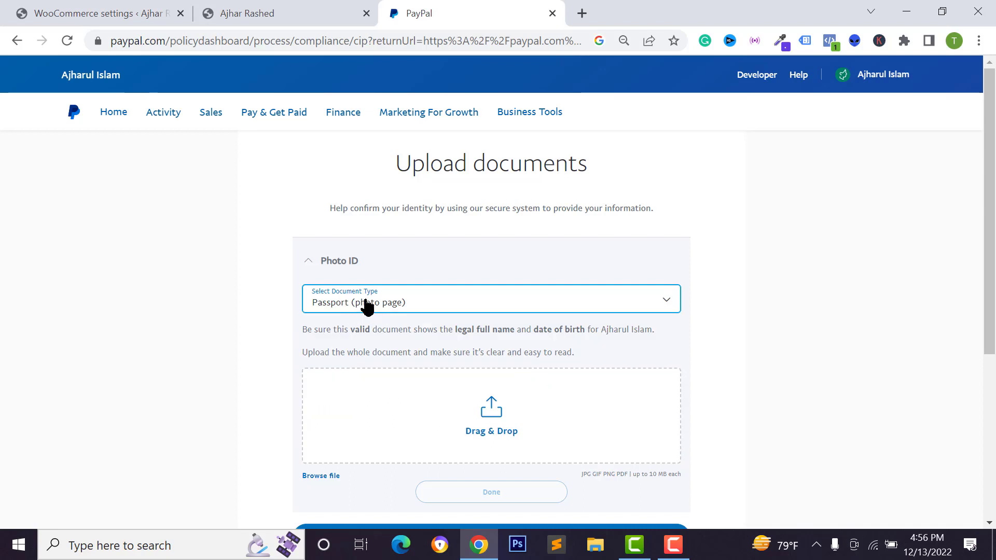
{"action": "left_click", "coordinate": [397, 308]}
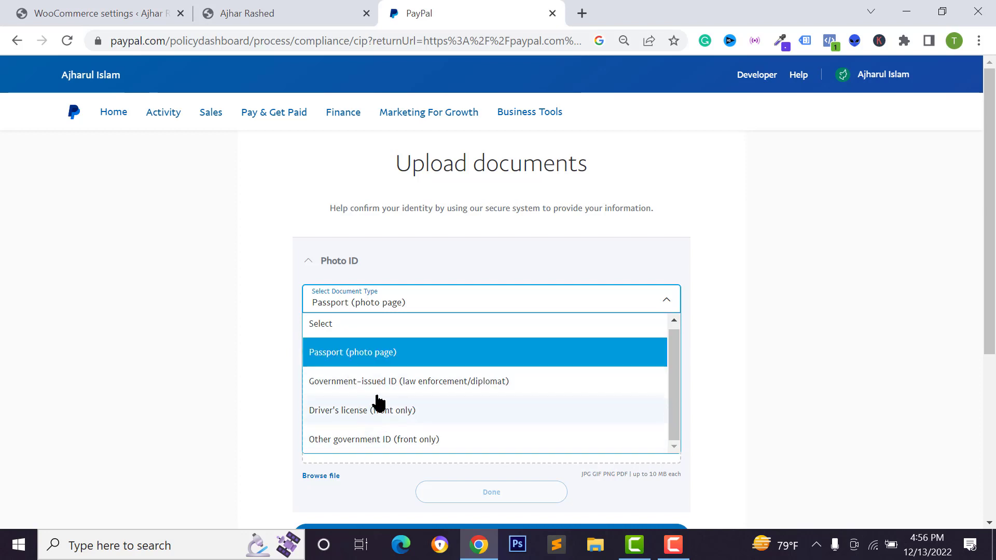
{"action": "left_click", "coordinate": [383, 358]}
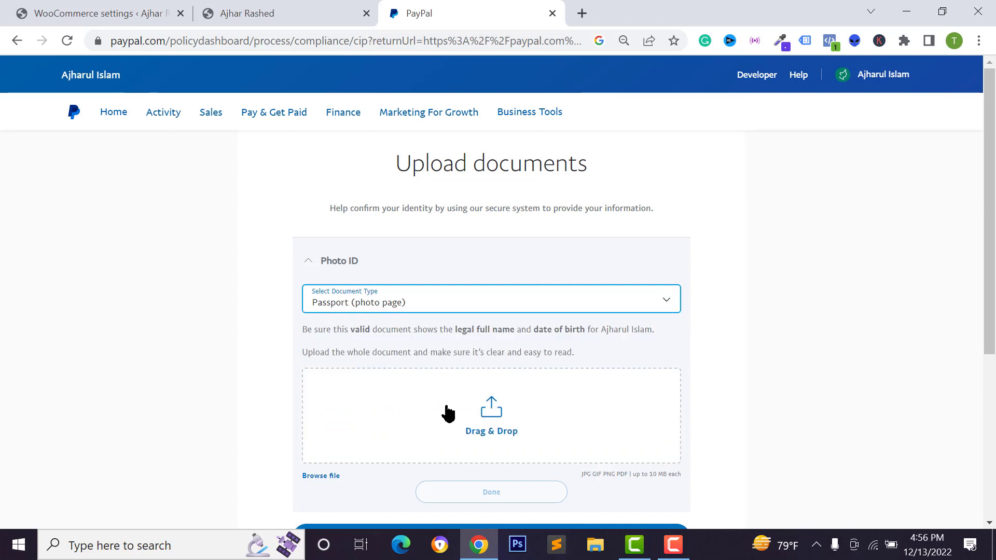
Upload the passport image from Downloads, submit it, and close the feedback prompt.
{"action": "left_click", "coordinate": [447, 413]}
{"action": "left_click", "coordinate": [699, 504]}
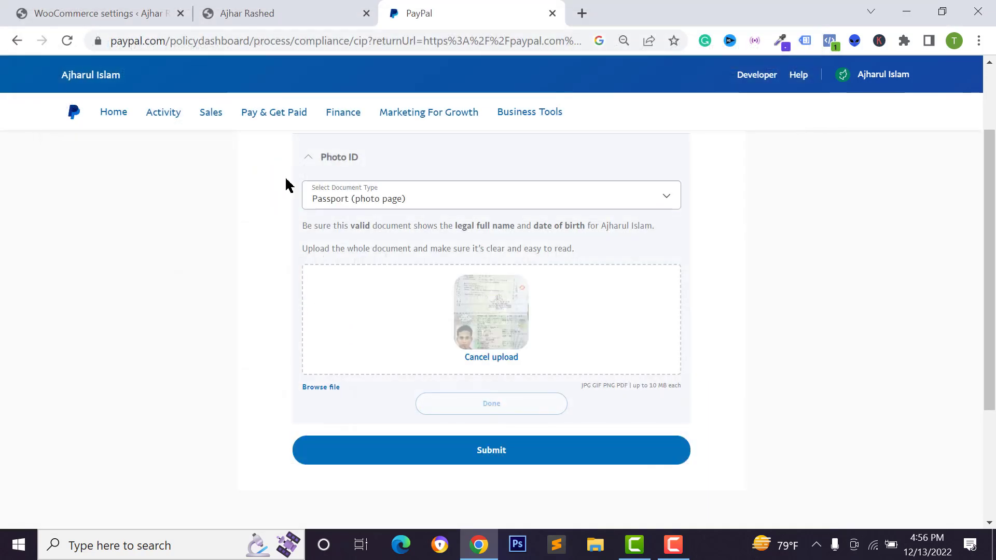
{"action": "left_click", "coordinate": [514, 456]}
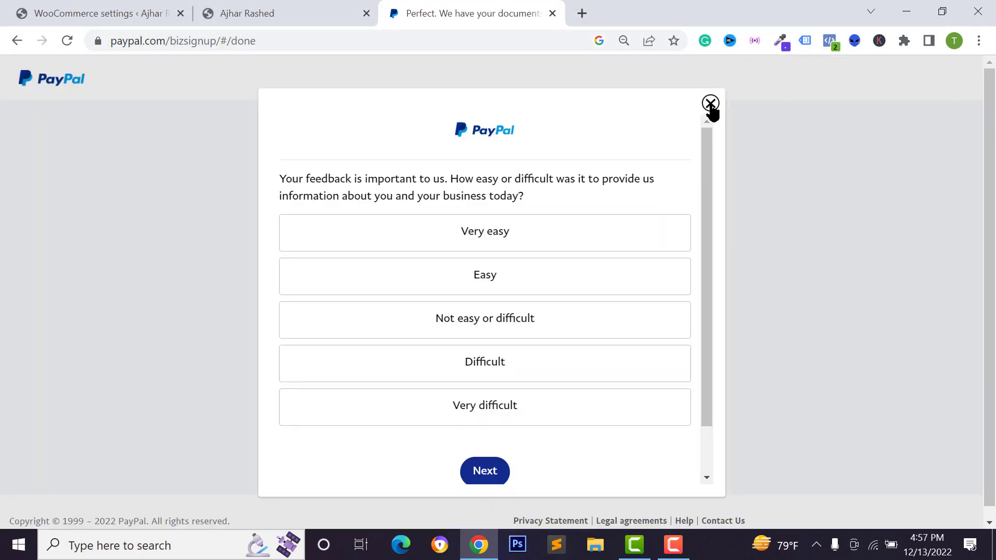
{"action": "left_click", "coordinate": [711, 104]}
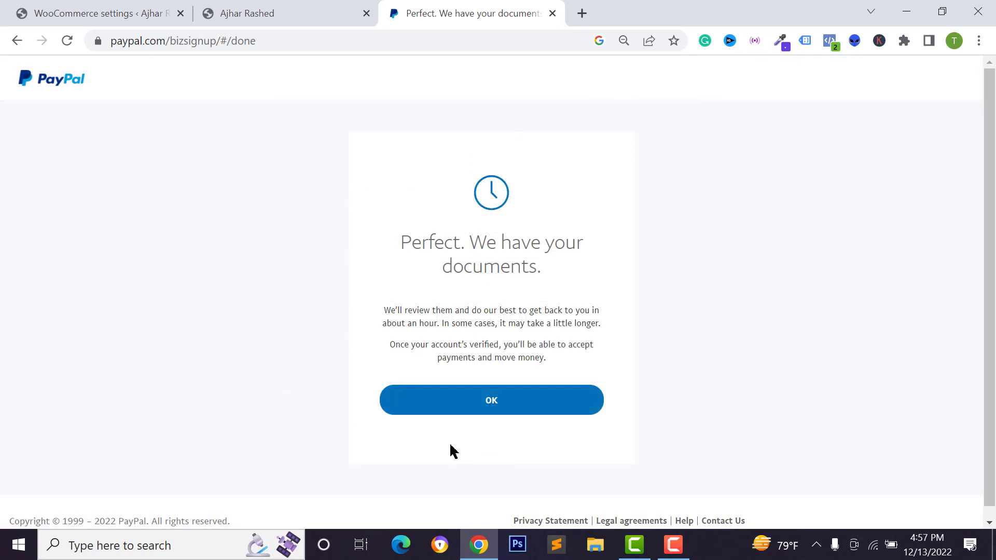
Acknowledge the received documents and reach the dashboard Home showing a $0,00 USD balance.
{"action": "left_click", "coordinate": [500, 402]}
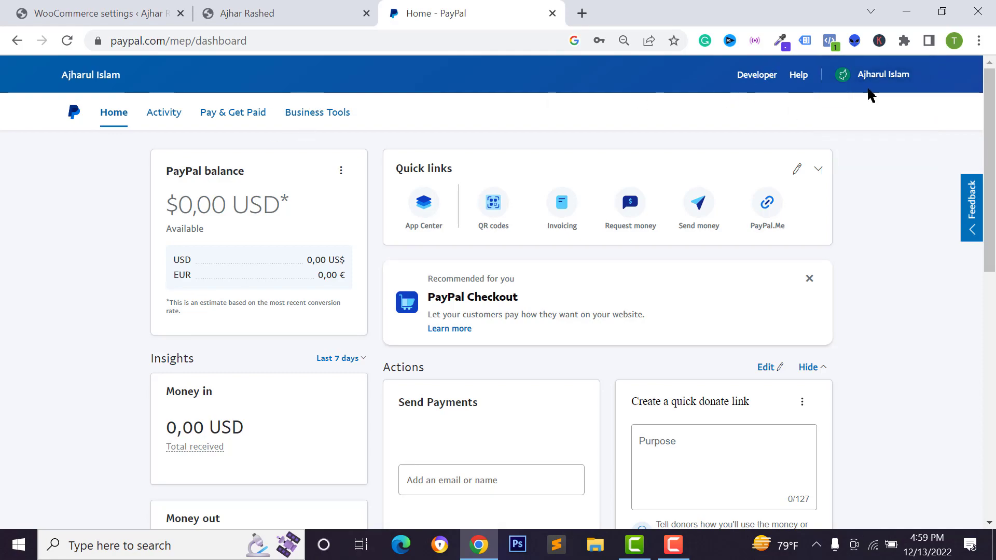
{"action": "mouse_move", "coordinate": [878, 80]}
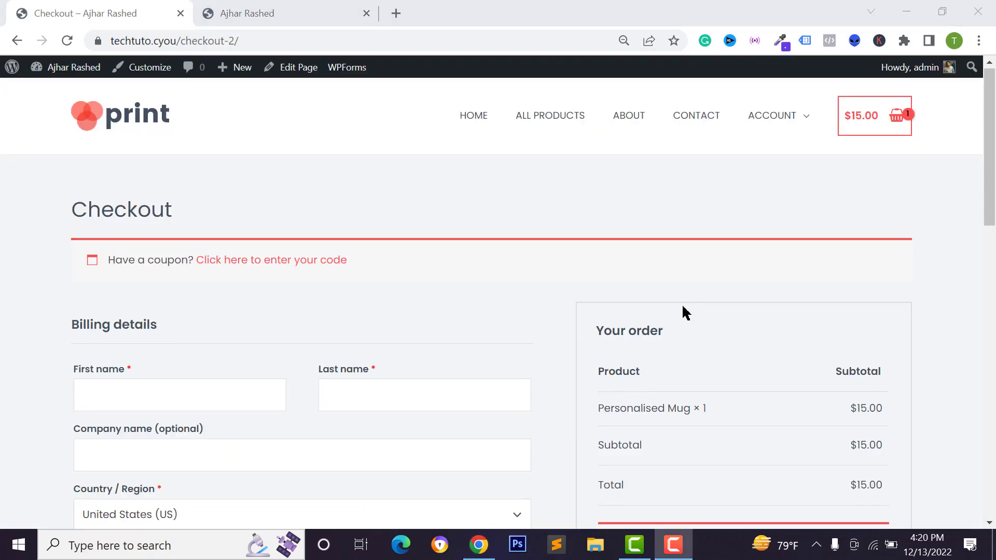
Leave the checkout with no payment methods for the admin Dashboard, then Plugins > Add New.
{"action": "scroll", "coordinate": [683, 307], "scroll_direction": "down", "scroll_amount": 5}
{"action": "scroll", "coordinate": [682, 307], "scroll_direction": "down", "scroll_amount": 1}
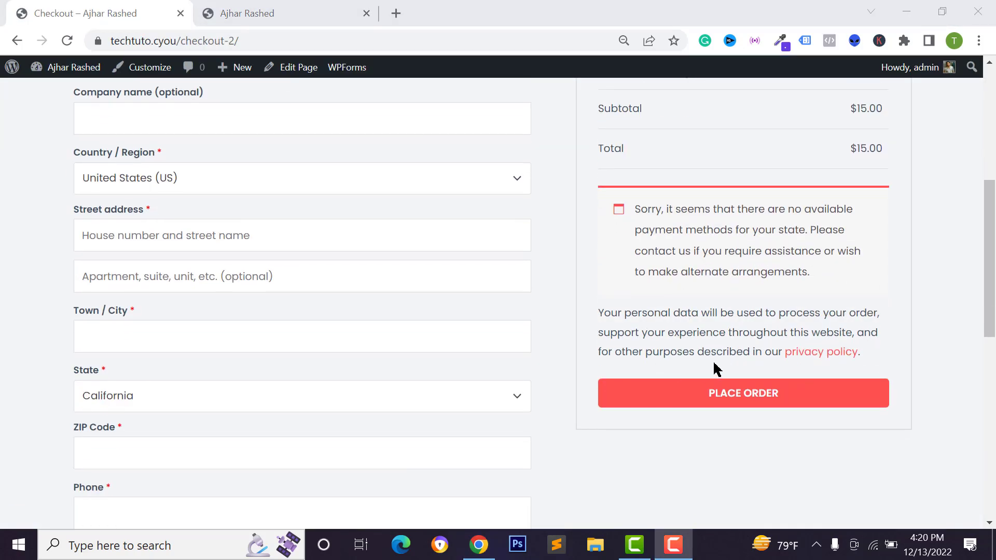
{"action": "scroll", "coordinate": [664, 292], "scroll_direction": "up", "scroll_amount": 3}
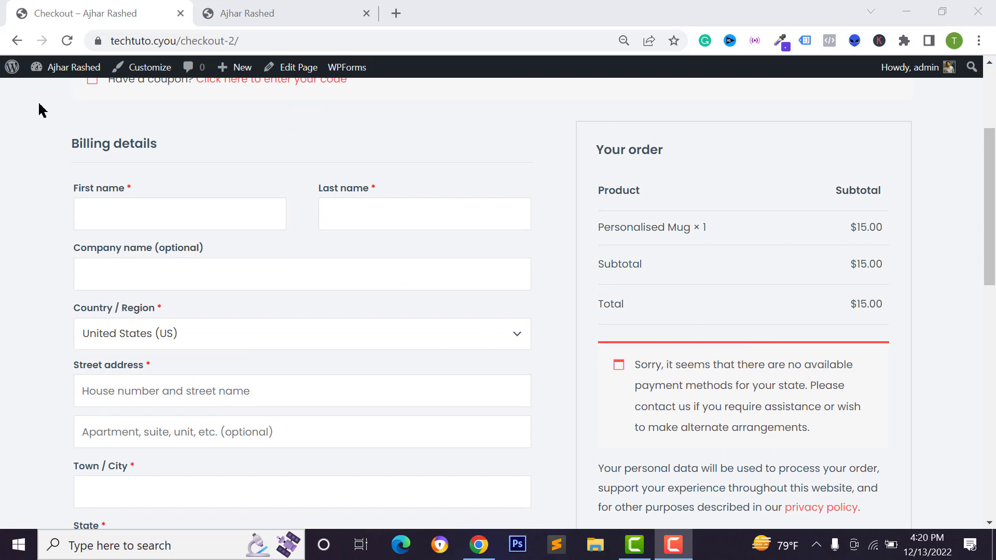
{"action": "mouse_move", "coordinate": [57, 75]}
{"action": "left_click", "coordinate": [53, 93]}
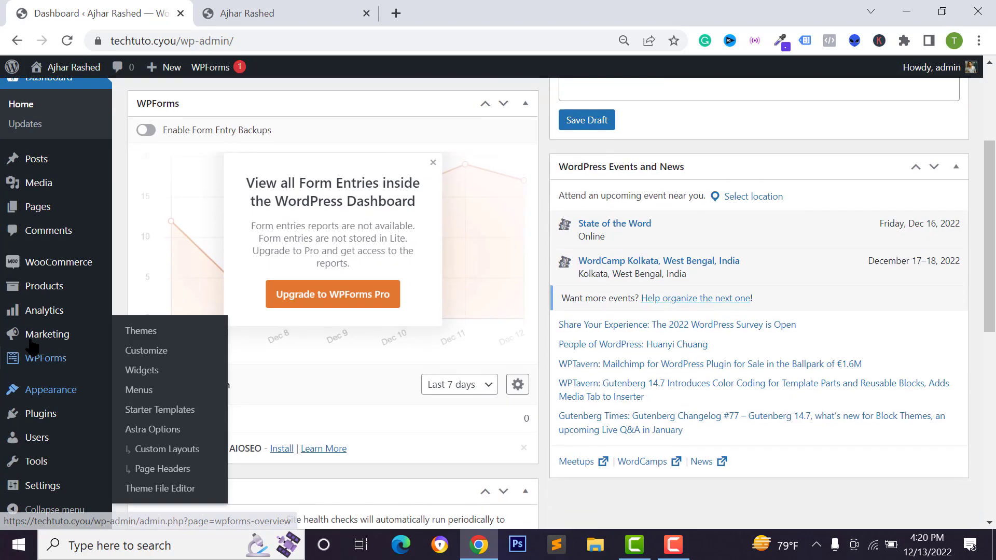
{"action": "mouse_move", "coordinate": [38, 424]}
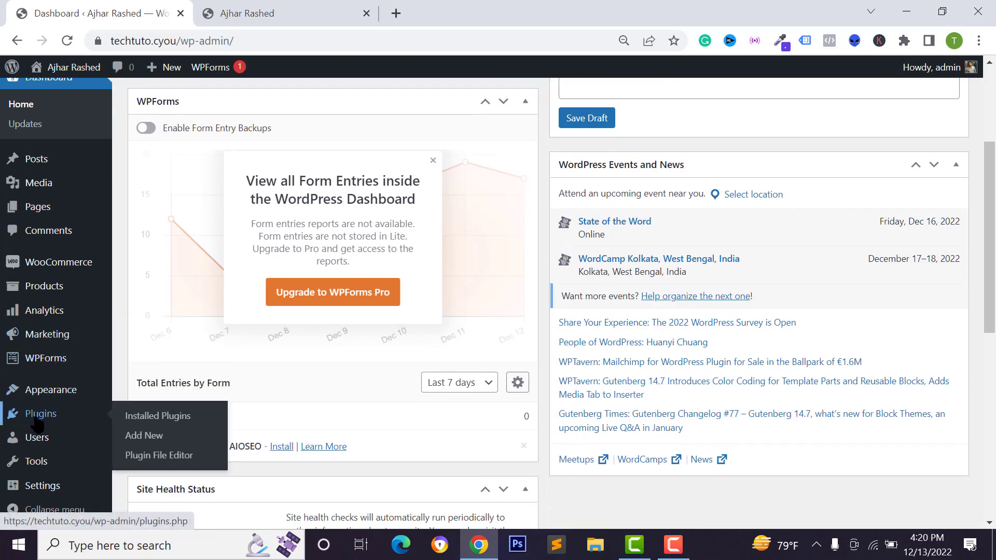
{"action": "left_click", "coordinate": [139, 436]}
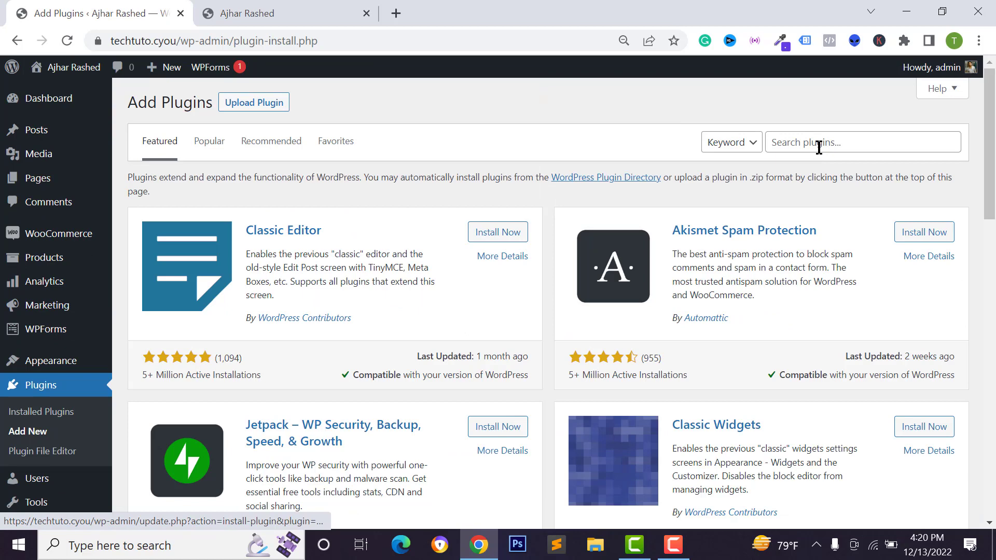
Search for paypal, then install and activate Payment Plugins for PayPal WooCommerce.
{"action": "left_click", "coordinate": [819, 147]}
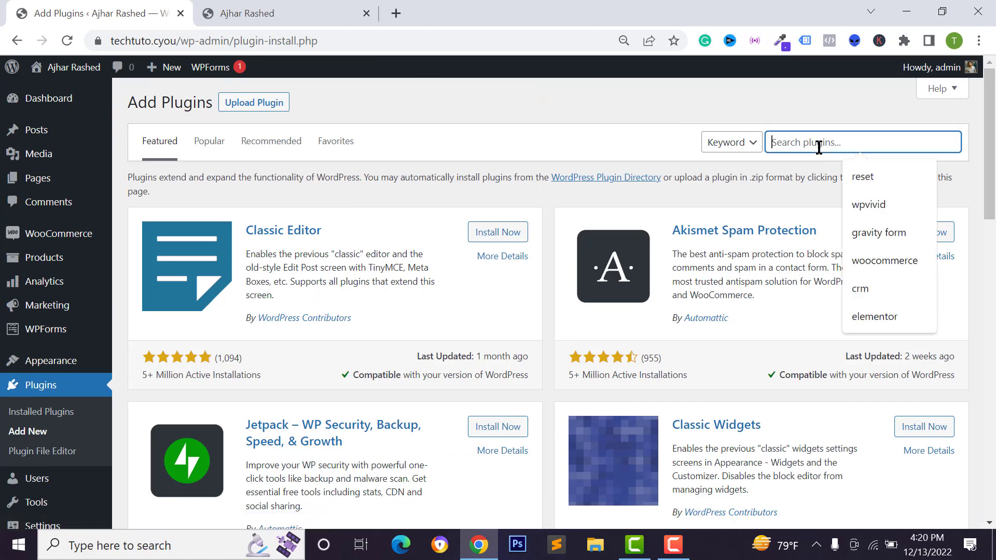
{"action": "type", "text": "paypal"}
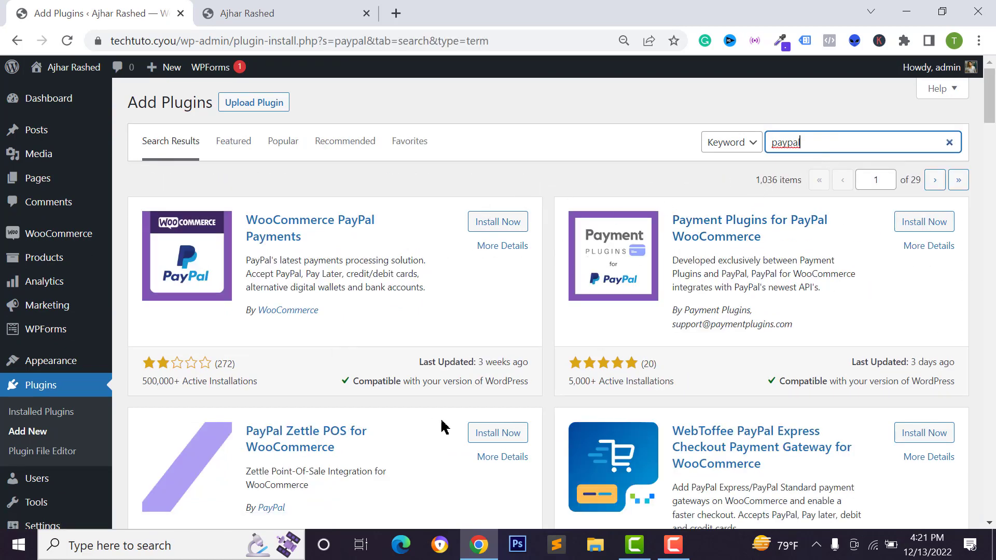
{"action": "scroll", "coordinate": [536, 441], "scroll_direction": "down", "scroll_amount": 3}
{"action": "scroll", "coordinate": [659, 234], "scroll_direction": "up", "scroll_amount": 4}
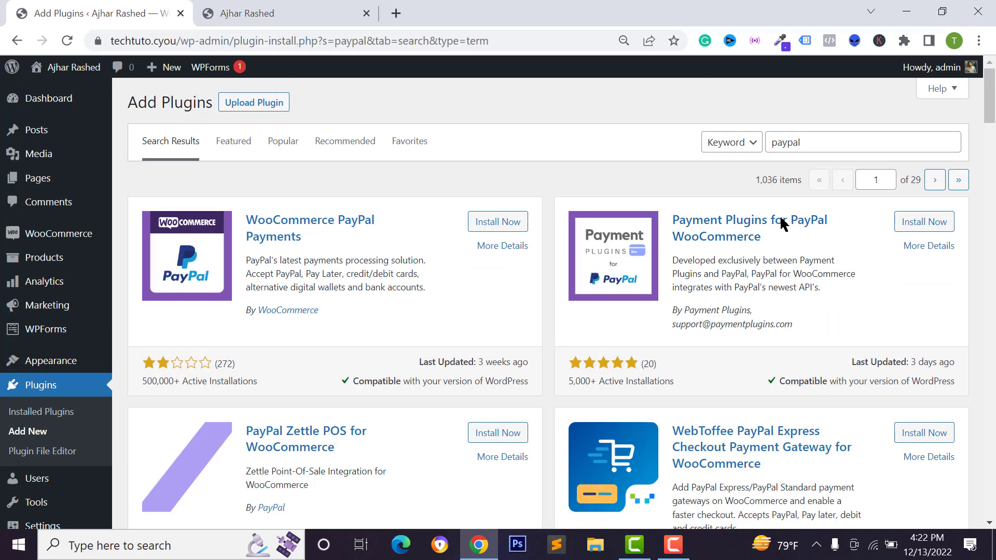
{"action": "left_click_drag", "start_coordinate": [701, 311], "coordinate": [682, 311]}
{"action": "left_click", "coordinate": [924, 222]}
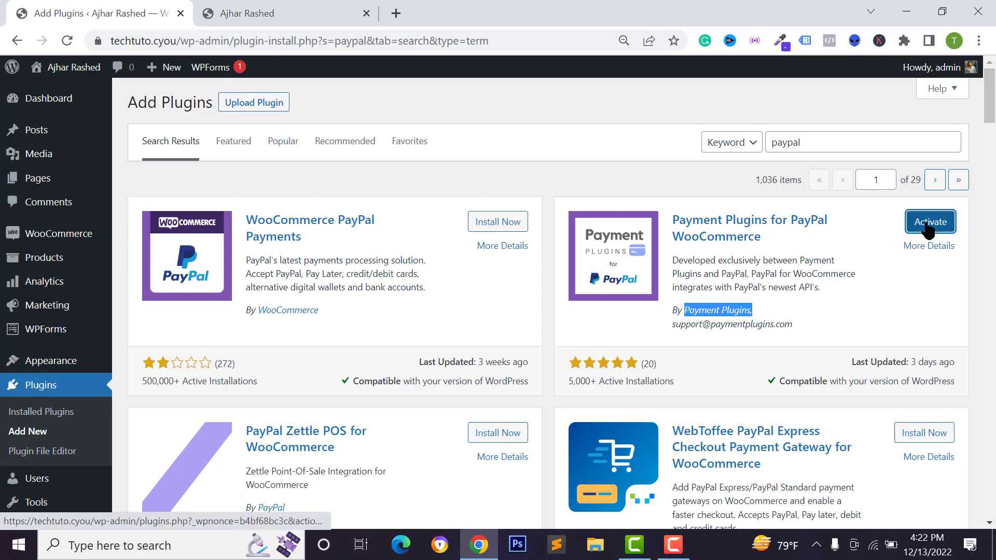
{"action": "left_click", "coordinate": [922, 227]}
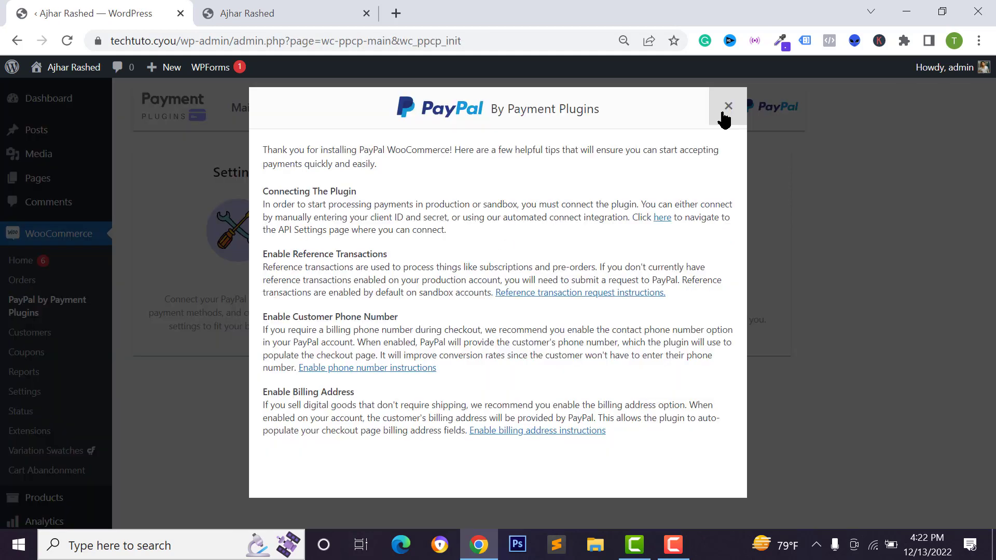
Dismiss the plugin's welcome tips and go to its PayPal API Settings.
{"action": "left_click", "coordinate": [728, 107]}
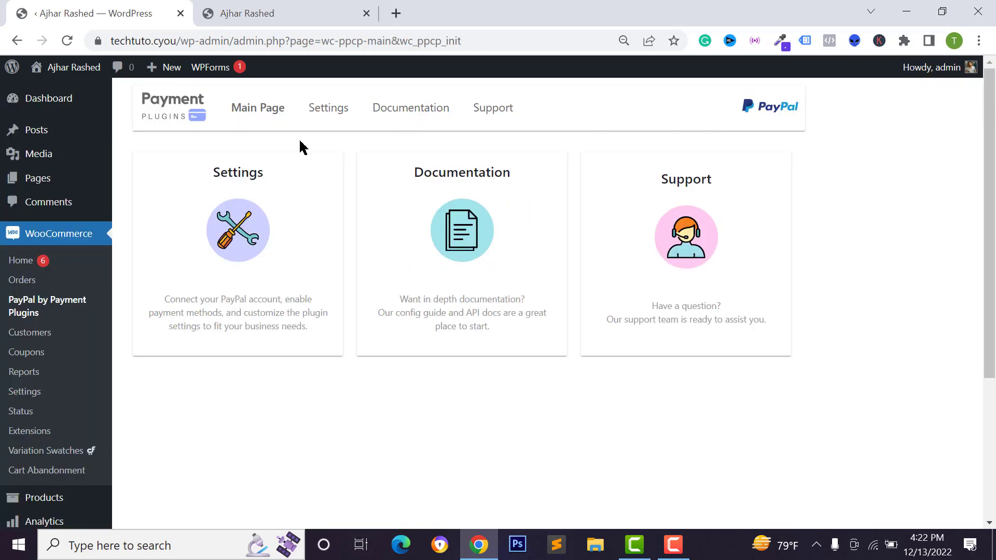
{"action": "left_click", "coordinate": [10, 320]}
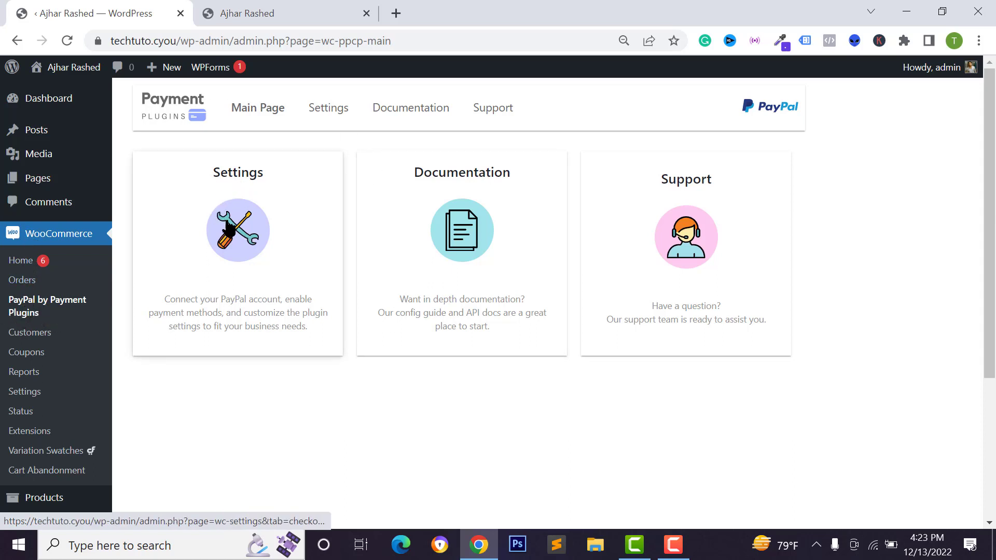
{"action": "left_click", "coordinate": [229, 227]}
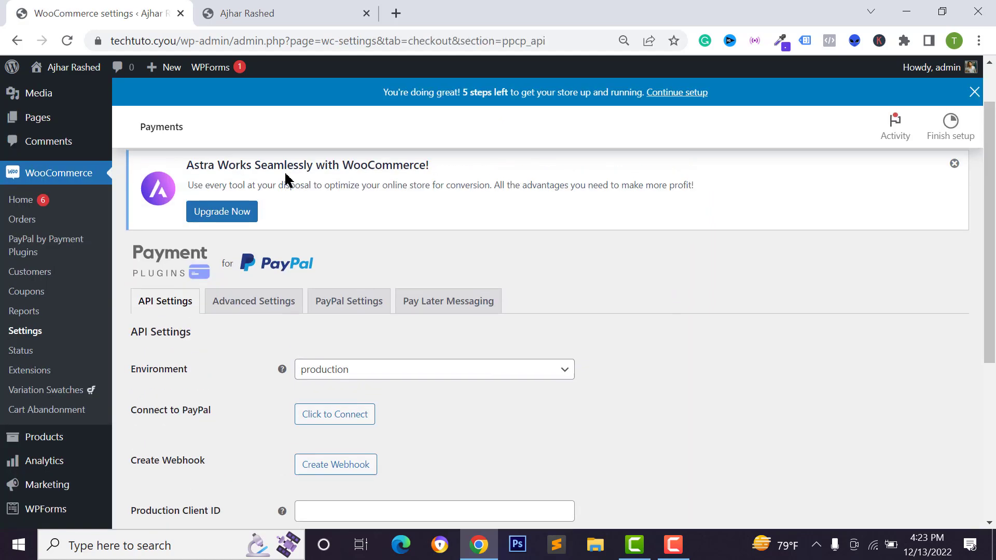
Set the PayPal plugin's API environment to production.
{"action": "scroll", "coordinate": [166, 254], "scroll_direction": "down", "scroll_amount": 4}
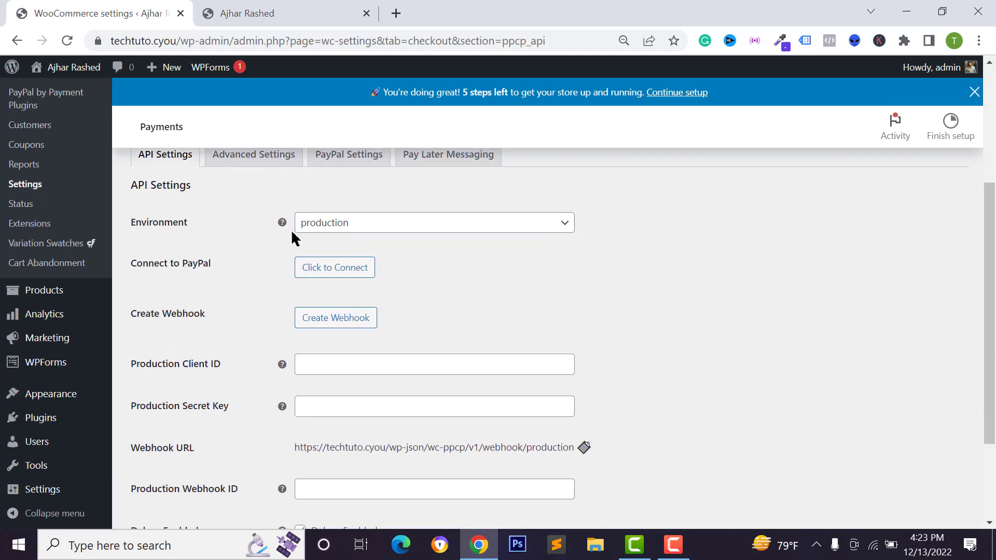
{"action": "left_click", "coordinate": [340, 235]}
{"action": "left_click", "coordinate": [257, 241]}
{"action": "scroll", "coordinate": [307, 240], "scroll_direction": "down", "scroll_amount": 1}
{"action": "scroll", "coordinate": [307, 241], "scroll_direction": "up", "scroll_amount": 2}
{"action": "left_click", "coordinate": [332, 326]}
{"action": "left_click", "coordinate": [363, 371]}
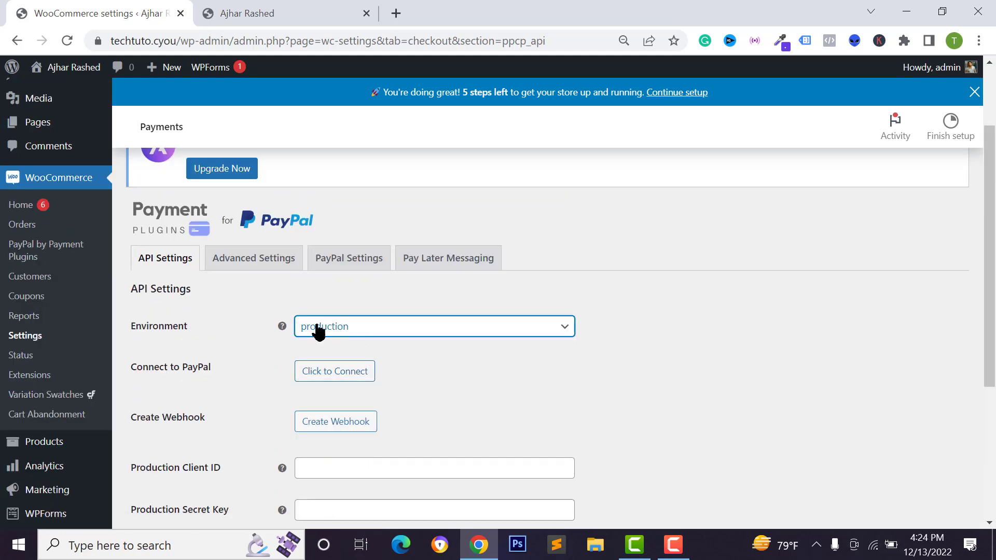
Review the empty Production Client ID and Production Secret Key fields.
{"action": "scroll", "coordinate": [338, 340], "scroll_direction": "down", "scroll_amount": 2}
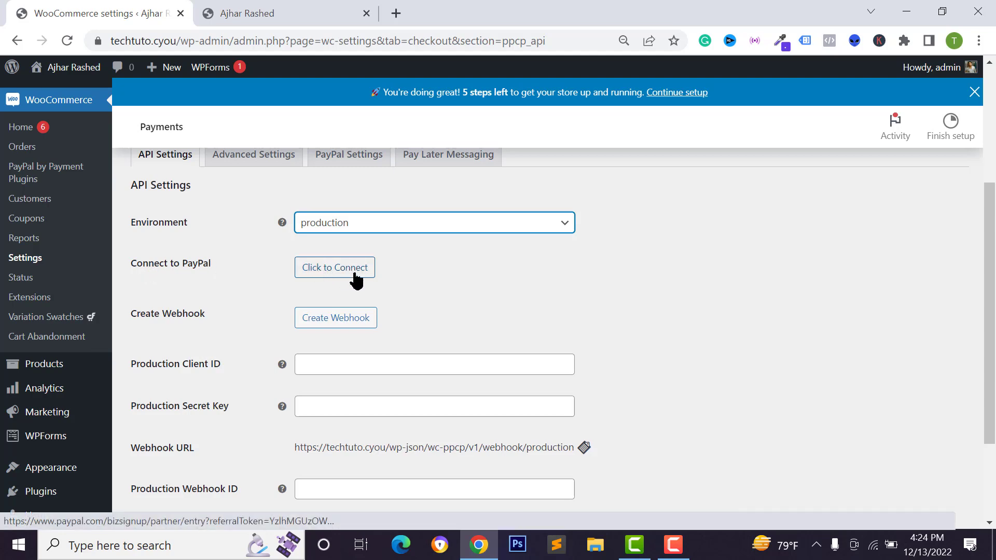
{"action": "scroll", "coordinate": [445, 201], "scroll_direction": "down", "scroll_amount": 3}
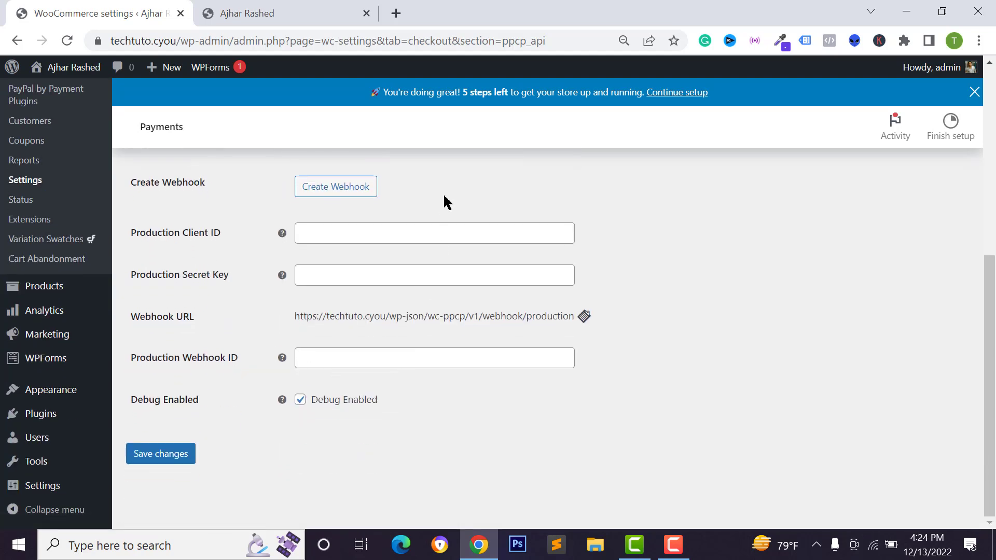
{"action": "scroll", "coordinate": [275, 223], "scroll_direction": "up", "scroll_amount": 3}
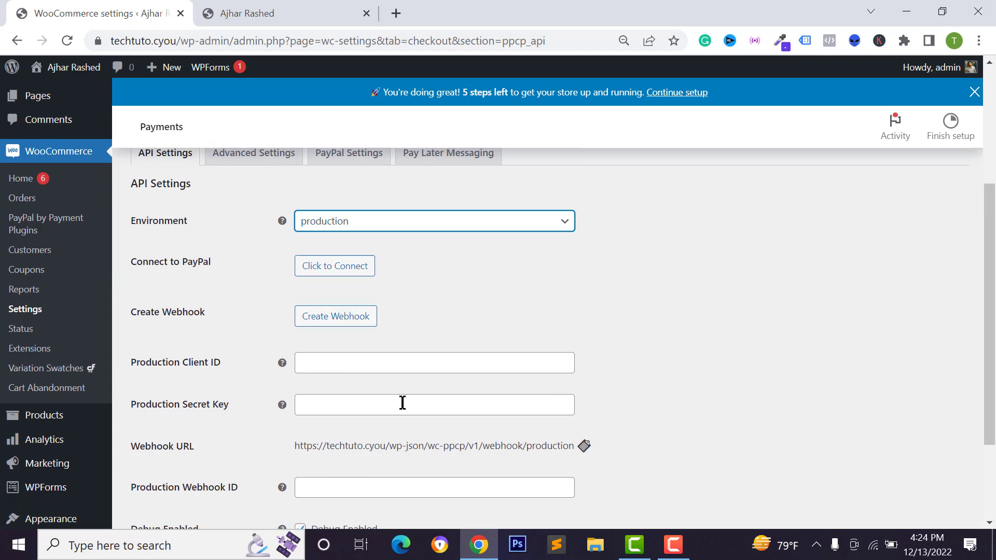
{"action": "scroll", "coordinate": [338, 374], "scroll_direction": "up", "scroll_amount": 1}
{"action": "scroll", "coordinate": [338, 374], "scroll_direction": "down", "scroll_amount": 3}
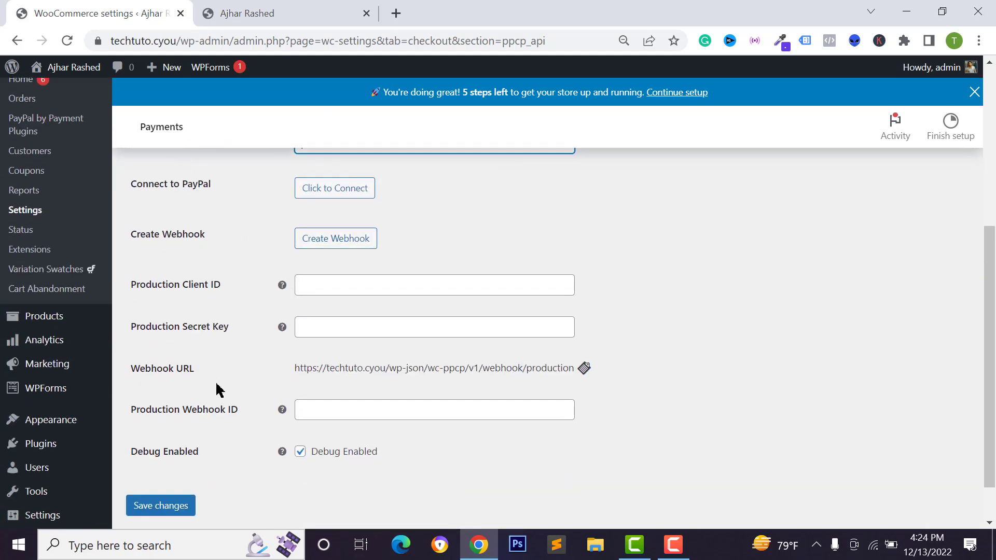
{"action": "scroll", "coordinate": [399, 361], "scroll_direction": "down", "scroll_amount": 1}
{"action": "left_click_drag", "start_coordinate": [156, 261], "coordinate": [238, 276]}
{"action": "left_click", "coordinate": [217, 280]}
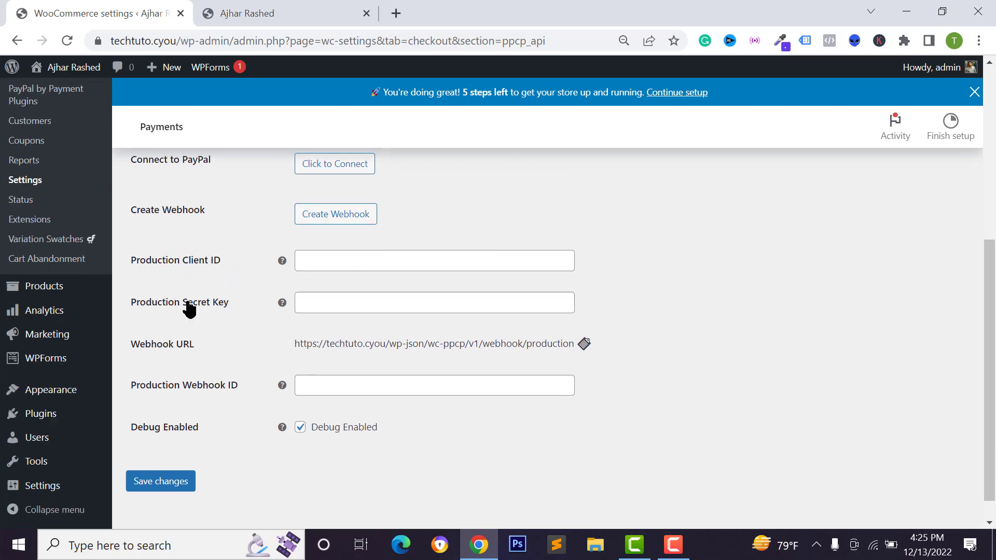
{"action": "left_click_drag", "start_coordinate": [153, 311], "coordinate": [219, 323]}
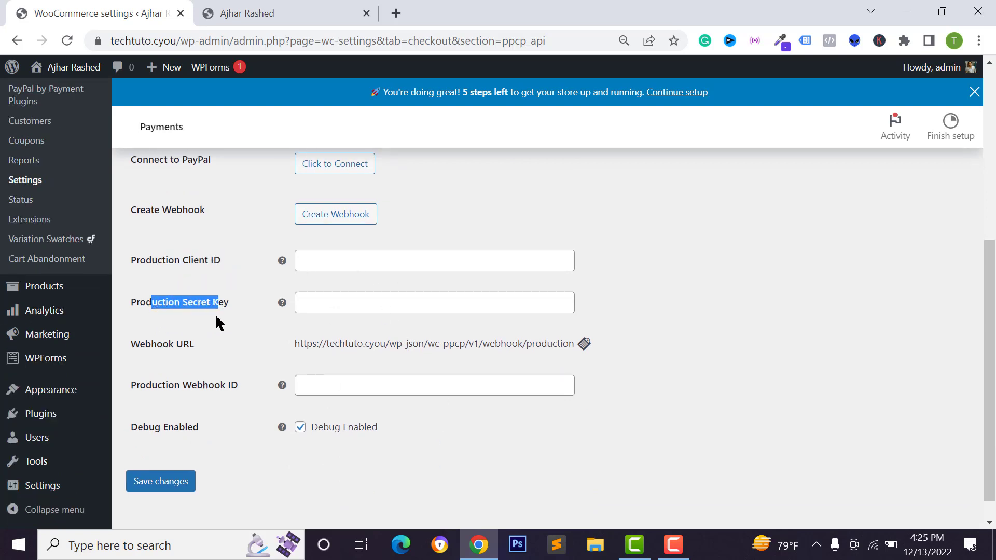
{"action": "left_click", "coordinate": [140, 351]}
{"action": "scroll", "coordinate": [206, 415], "scroll_direction": "up", "scroll_amount": 2}
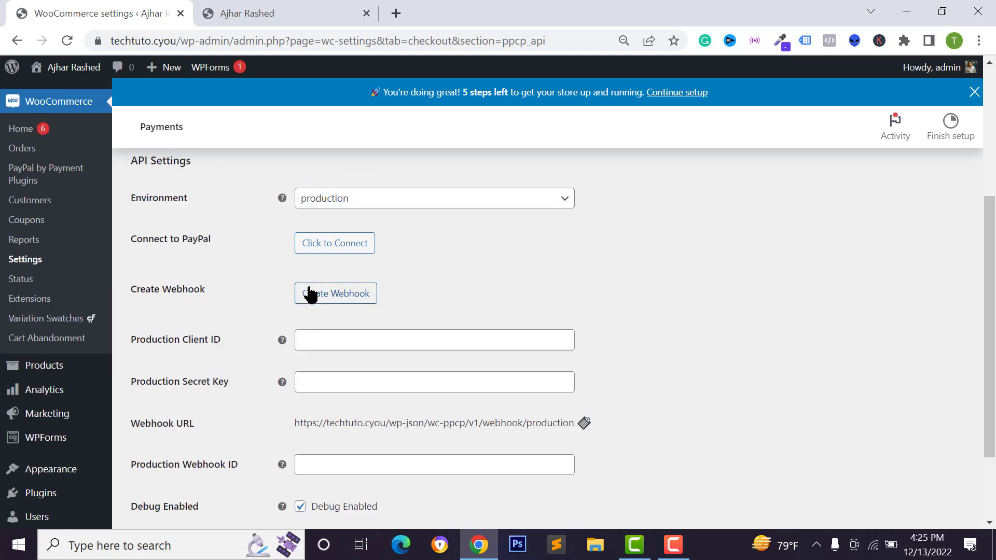
{"action": "scroll", "coordinate": [371, 295], "scroll_direction": "up", "scroll_amount": 2}
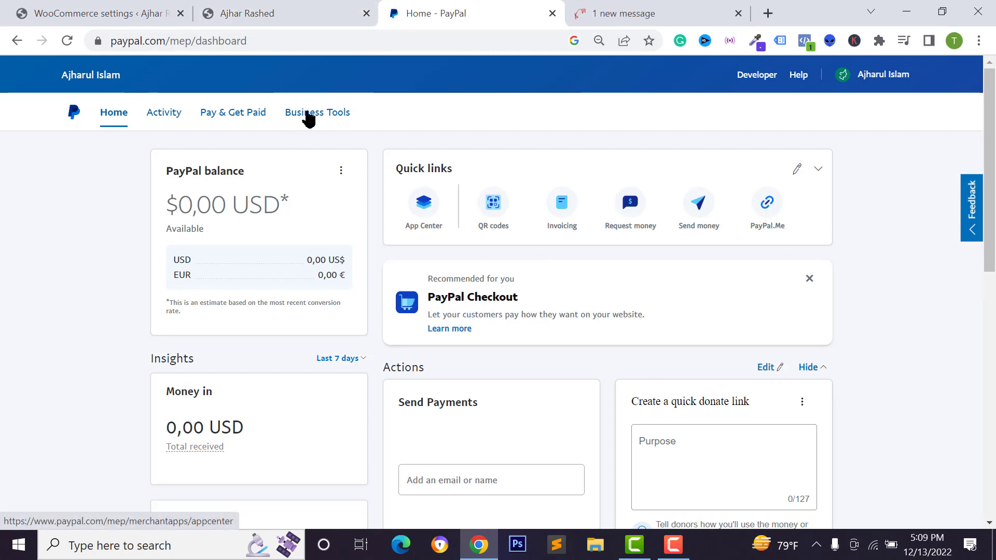
Open the API Credentials business tool and start getting live API credentials.
{"action": "left_click", "coordinate": [305, 116]}
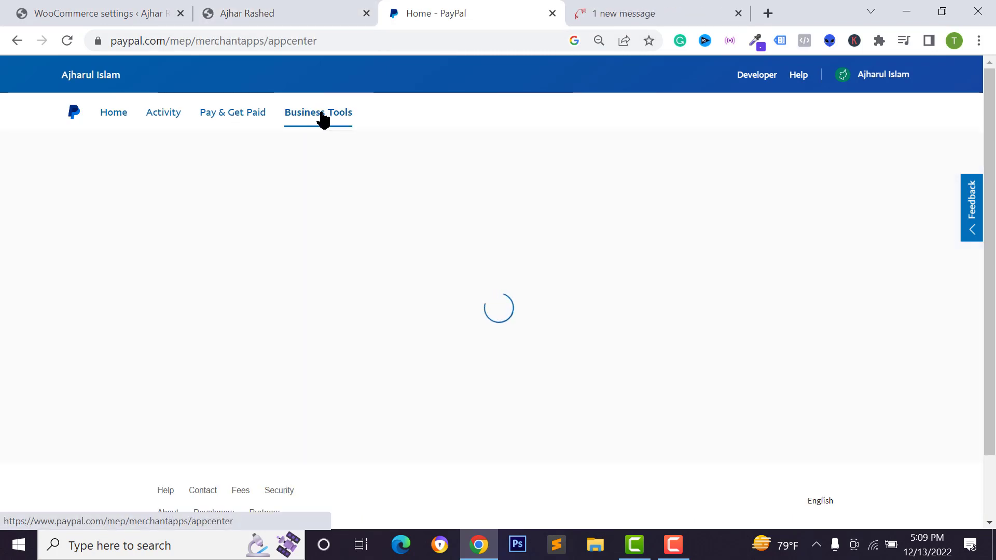
{"action": "scroll", "coordinate": [285, 296], "scroll_direction": "down", "scroll_amount": 7}
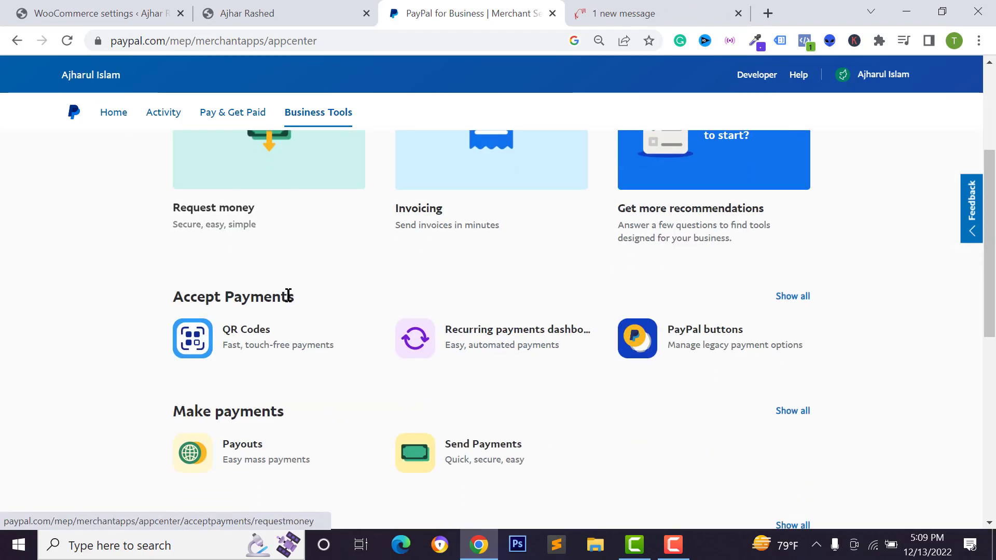
{"action": "scroll", "coordinate": [292, 305], "scroll_direction": "down", "scroll_amount": 3}
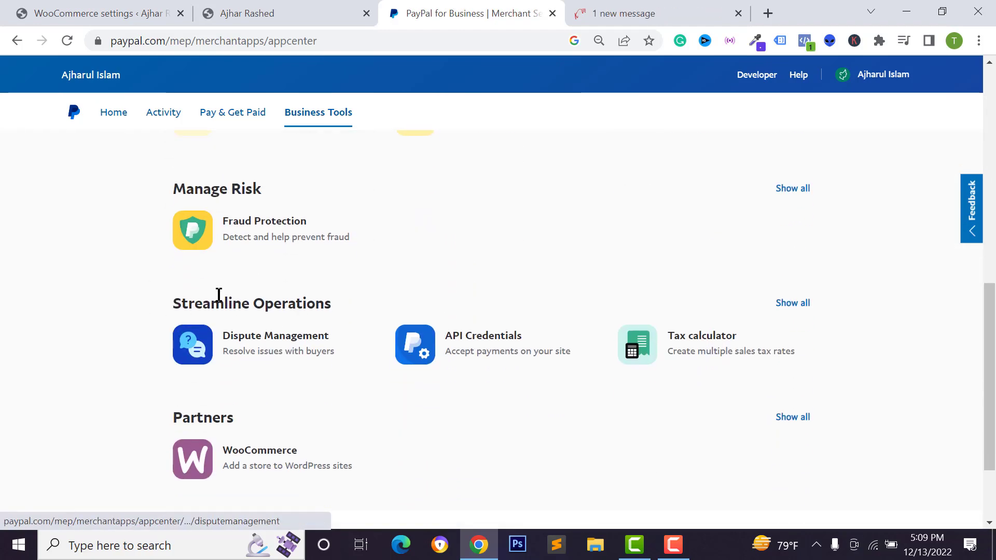
{"action": "scroll", "coordinate": [295, 319], "scroll_direction": "down", "scroll_amount": 1}
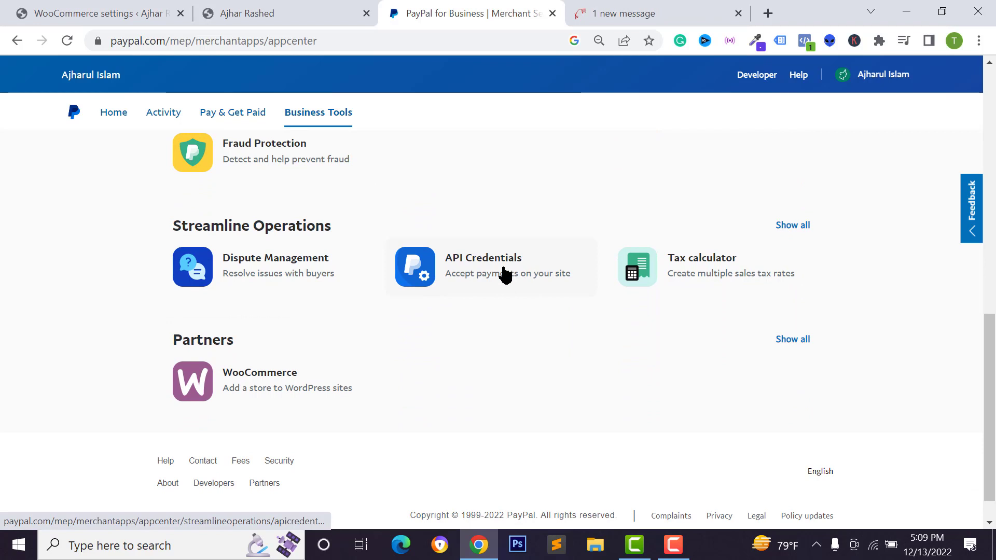
{"action": "left_click", "coordinate": [474, 274]}
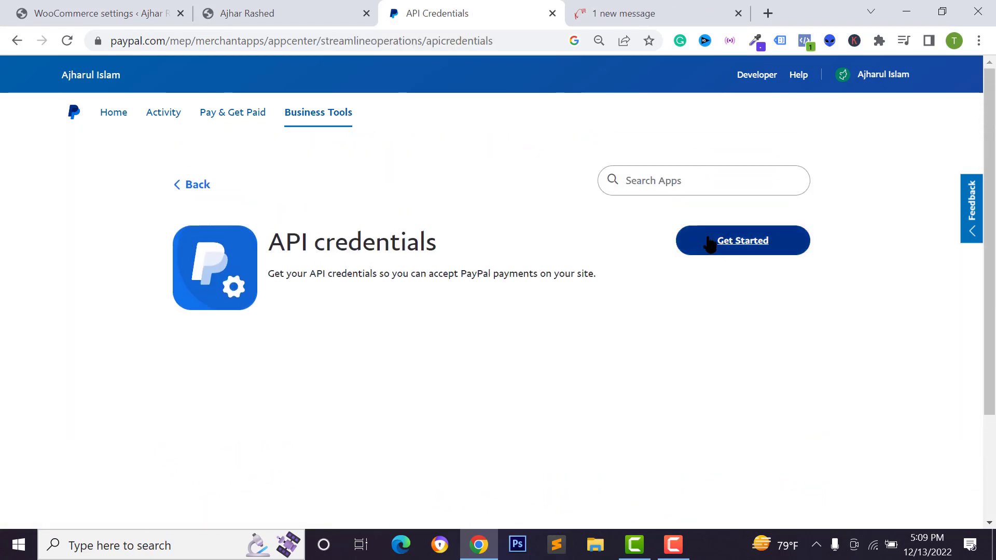
{"action": "left_click", "coordinate": [737, 253]}
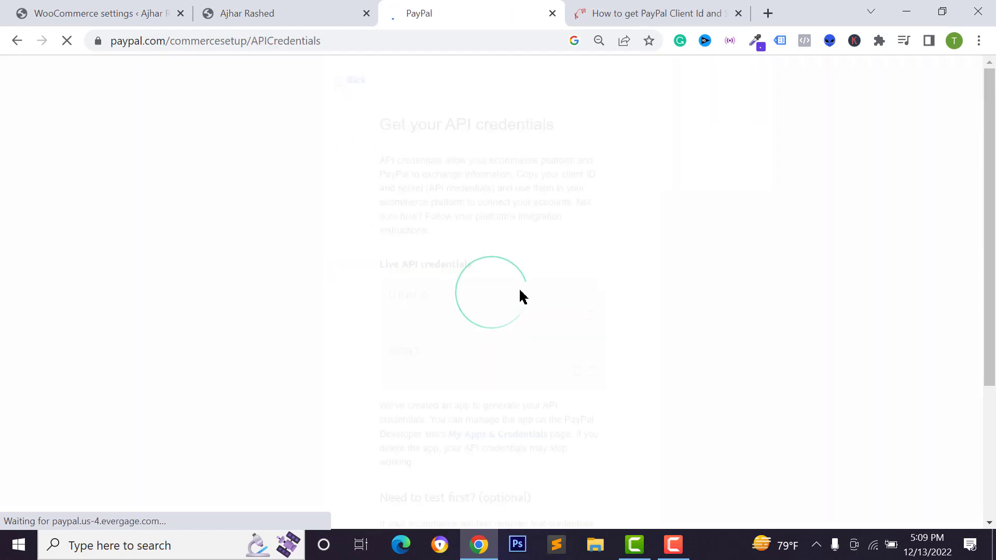
Paste the copied live client ID into WooCommerce's Production Client ID field.
{"action": "scroll", "coordinate": [404, 231], "scroll_direction": "down", "scroll_amount": 2}
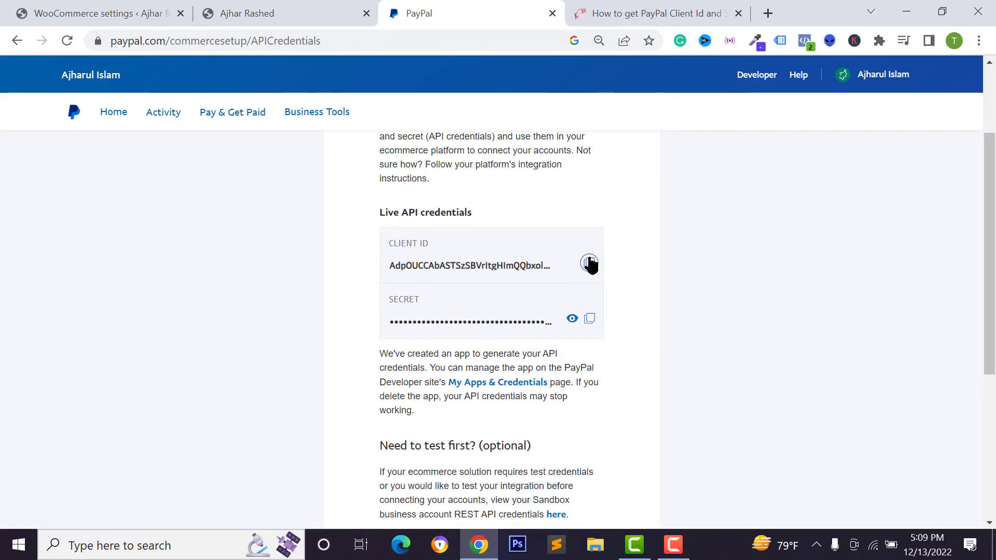
{"action": "left_click", "coordinate": [80, 12]}
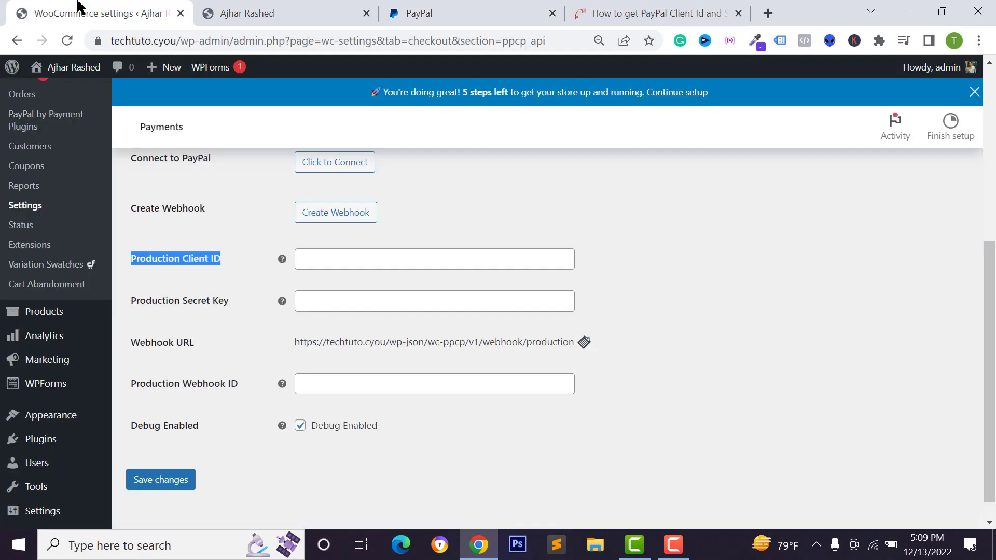
{"action": "scroll", "coordinate": [192, 158], "scroll_direction": "up", "scroll_amount": 3}
{"action": "scroll", "coordinate": [192, 159], "scroll_direction": "up", "scroll_amount": 1}
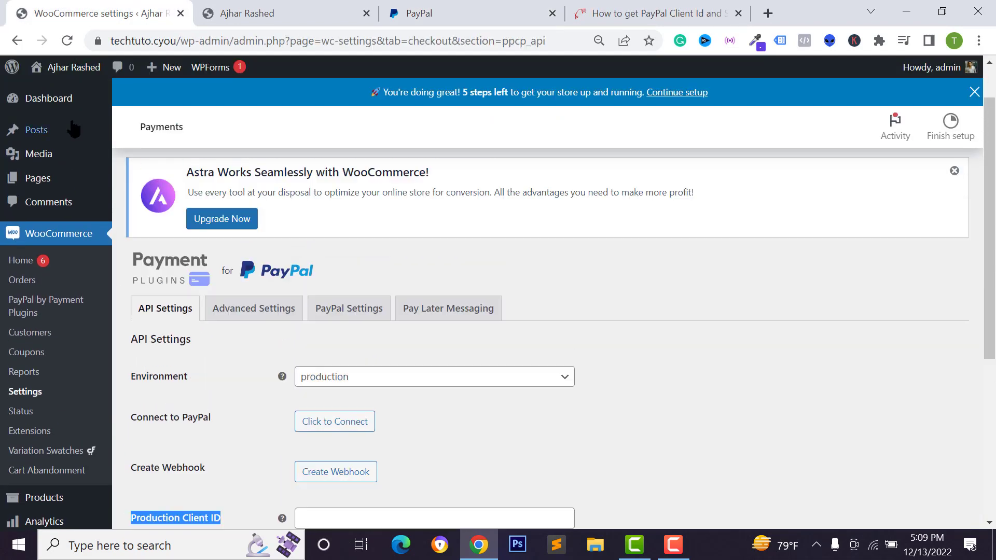
{"action": "scroll", "coordinate": [81, 355], "scroll_direction": "down", "scroll_amount": 4}
{"action": "right_click", "coordinate": [323, 337]}
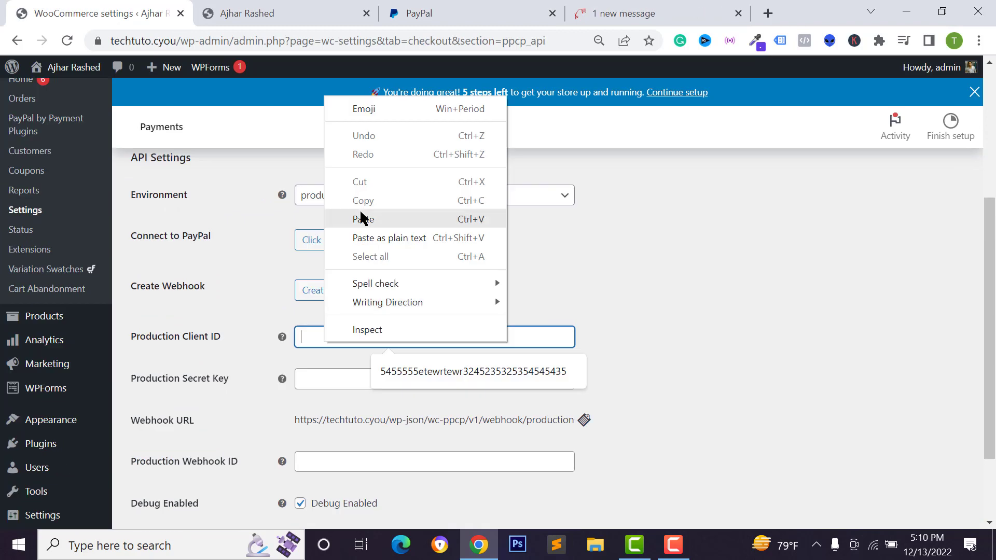
{"action": "left_click", "coordinate": [360, 217]}
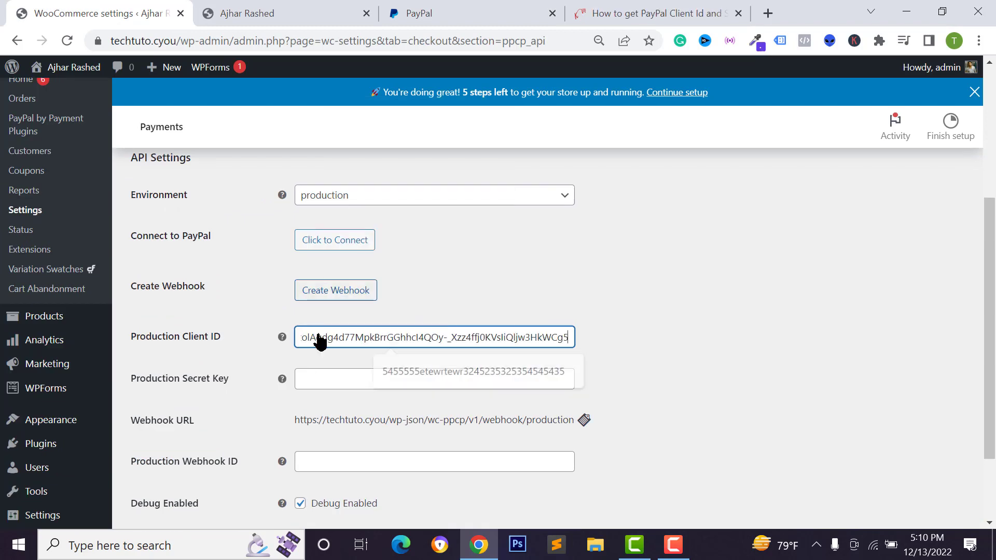
Copy the live API secret from PayPal and paste it into Production Secret Key.
{"action": "left_click", "coordinate": [500, 8]}
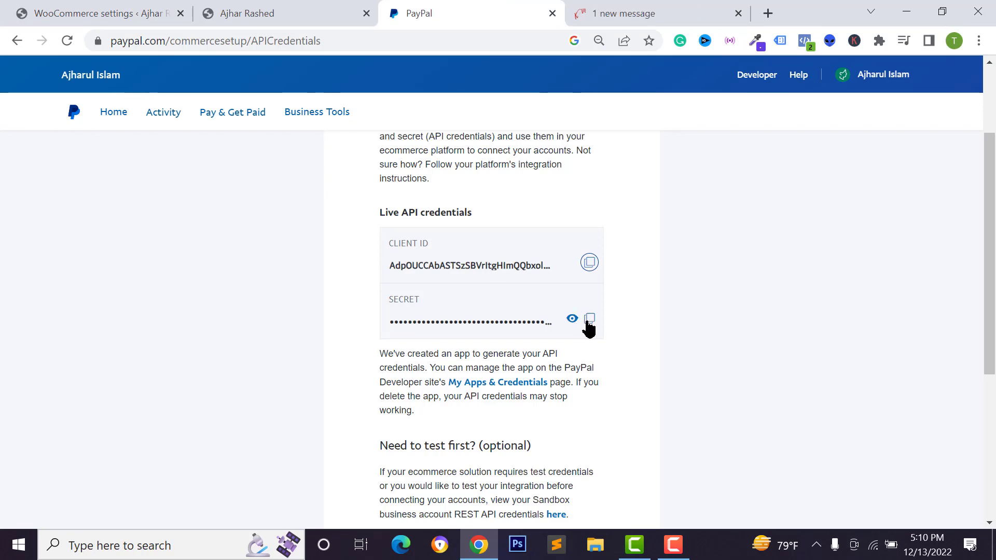
{"action": "left_click", "coordinate": [586, 321]}
{"action": "left_click", "coordinate": [309, 15]}
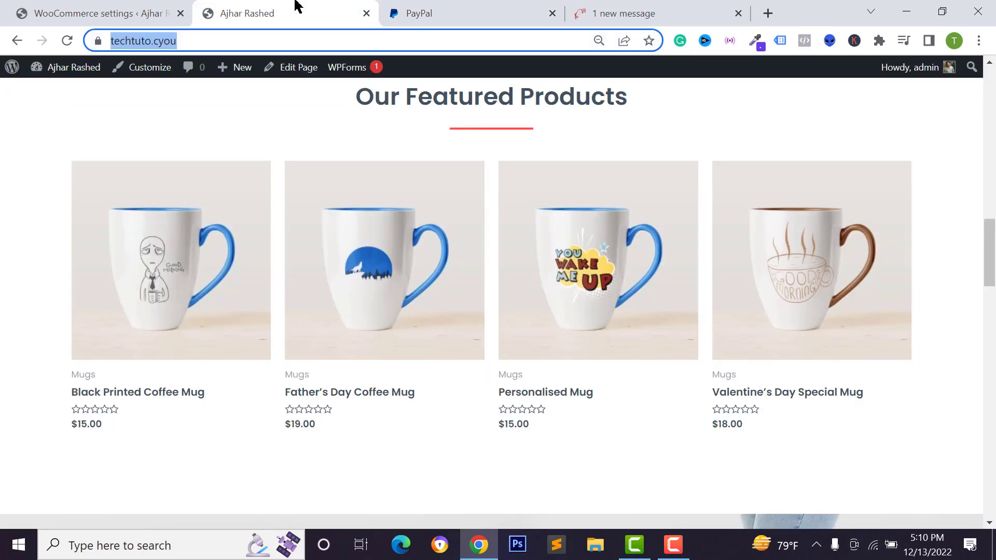
{"action": "left_click", "coordinate": [95, 10]}
{"action": "left_click", "coordinate": [388, 381]}
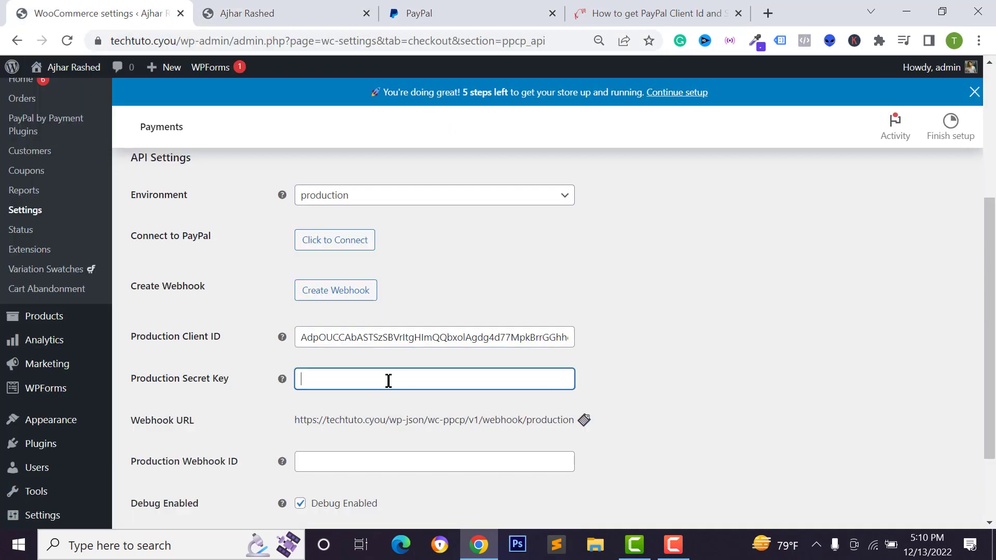
{"action": "right_click", "coordinate": [386, 381]}
{"action": "left_click", "coordinate": [446, 253]}
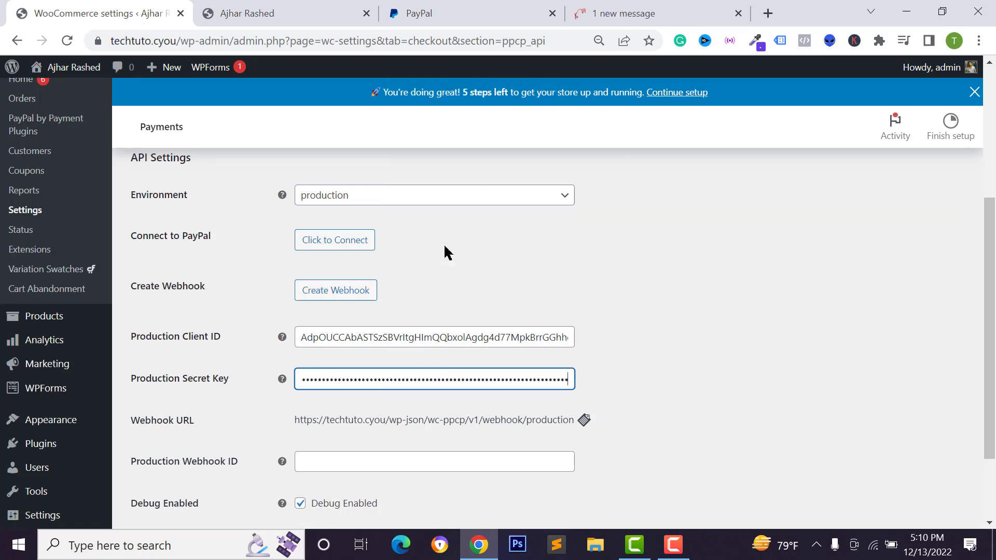
Finish PayPal's credentials page with Done and save the WooCommerce API settings.
{"action": "key", "text": "ctrl+3"}
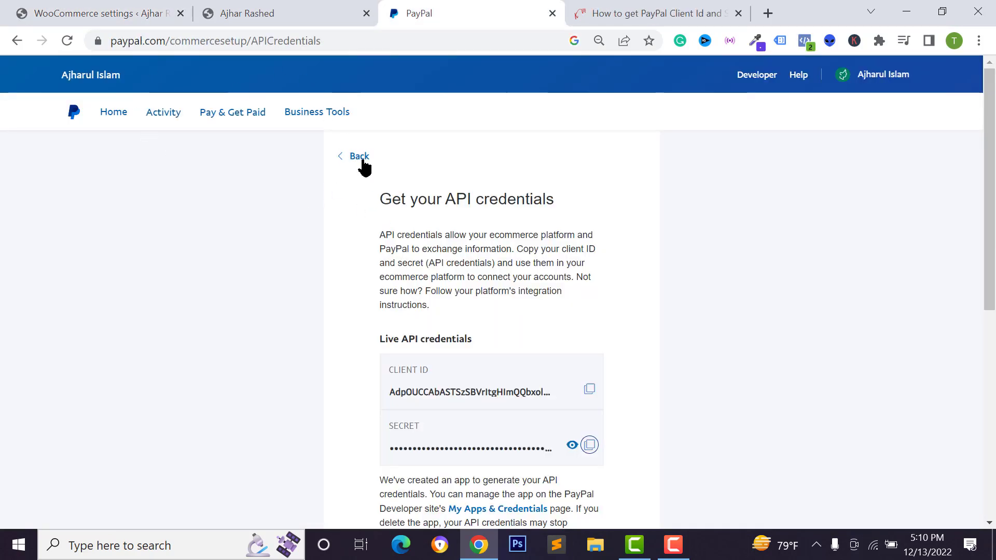
{"action": "scroll", "coordinate": [454, 218], "scroll_direction": "down", "scroll_amount": 8}
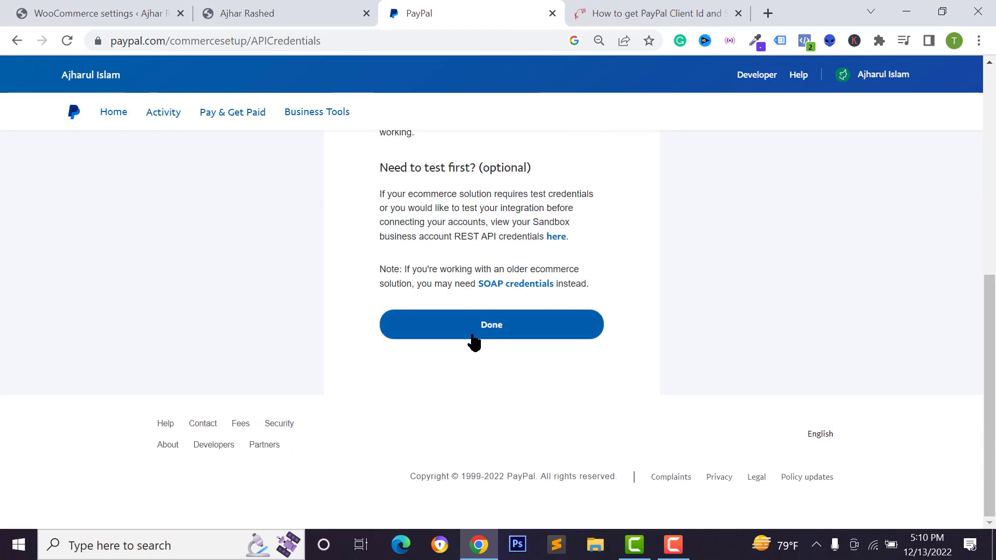
{"action": "left_click", "coordinate": [481, 335]}
{"action": "scroll", "coordinate": [529, 329], "scroll_direction": "up", "scroll_amount": 3}
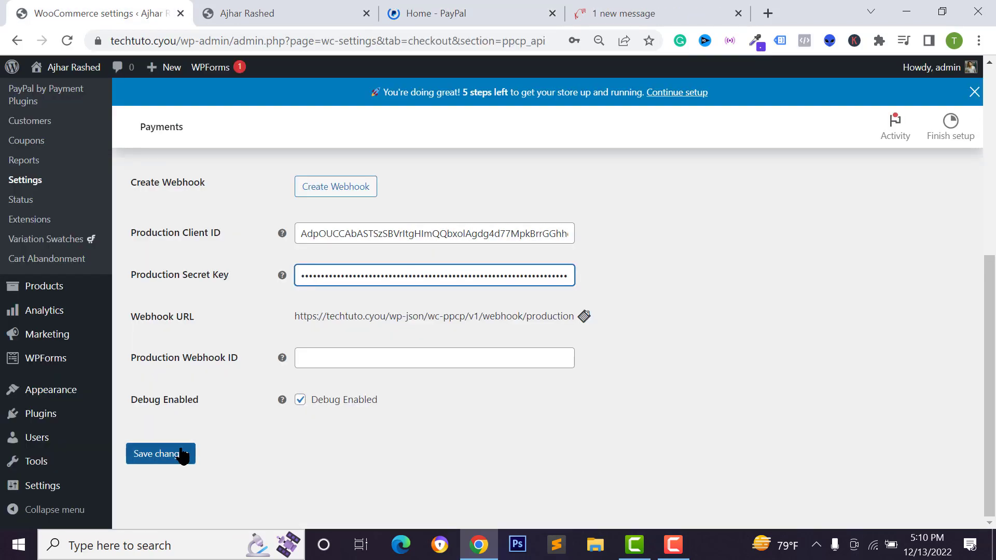
{"action": "left_click", "coordinate": [167, 463]}
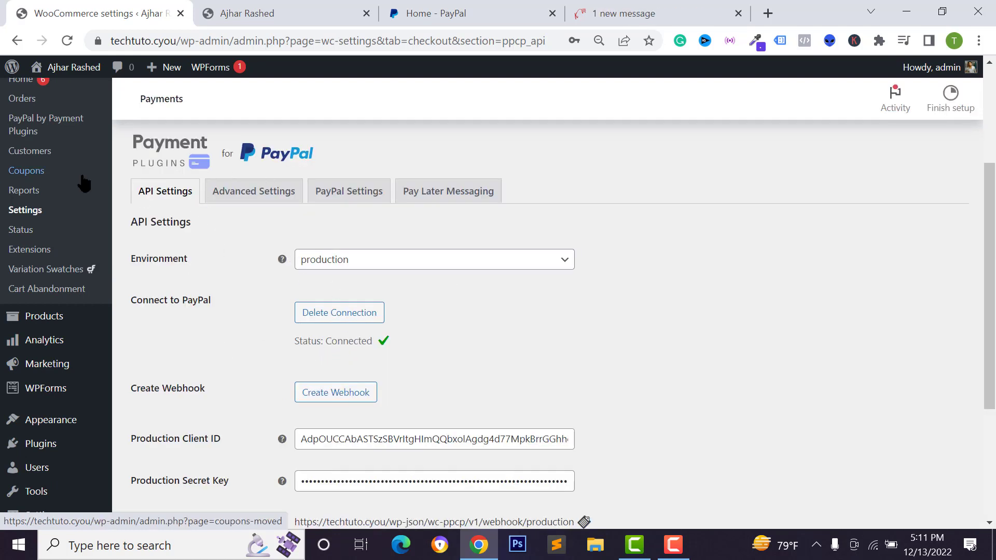
Confirm the status reads Connected and go to WooCommerce's general Settings.
{"action": "scroll", "coordinate": [349, 360], "scroll_direction": "down", "scroll_amount": 2}
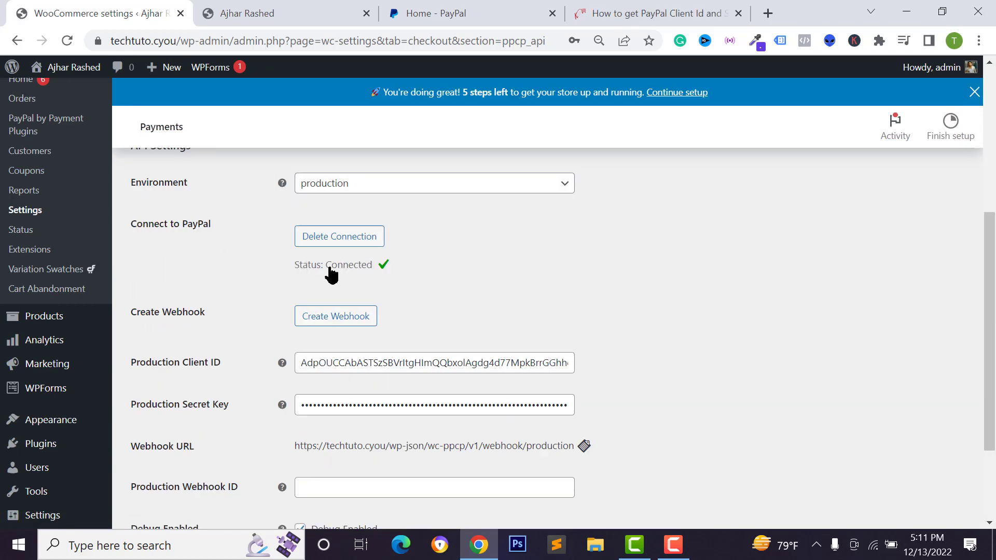
{"action": "scroll", "coordinate": [207, 280], "scroll_direction": "down", "scroll_amount": 1}
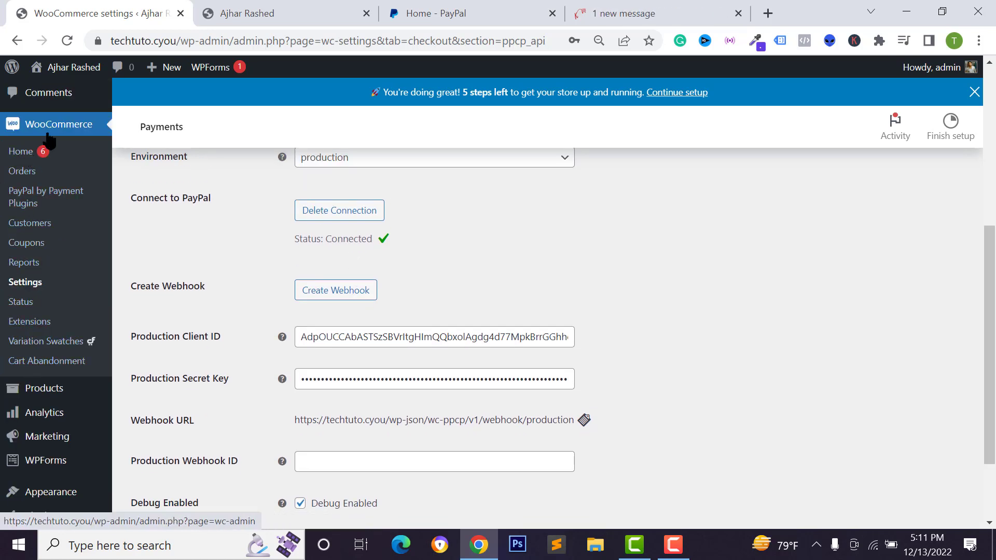
{"action": "left_click", "coordinate": [31, 284]}
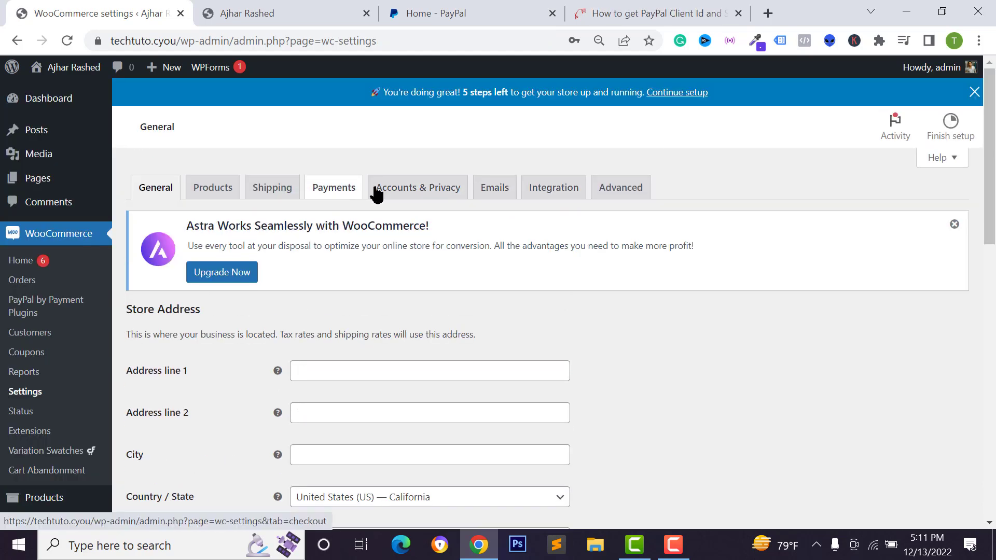
Enable and save the PayPal Gateway payment method, then view the Black Printed Coffee Mug.
{"action": "left_click", "coordinate": [347, 194]}
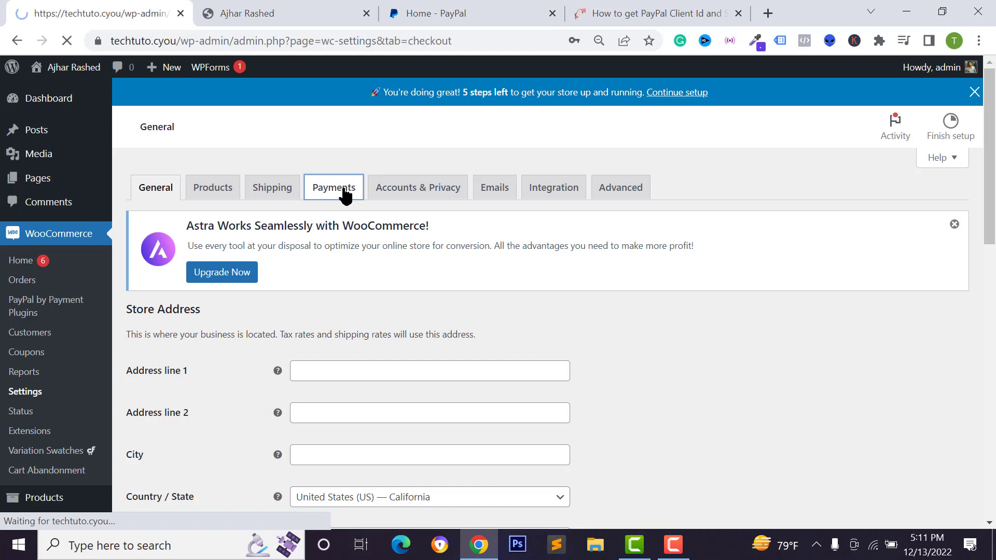
{"action": "scroll", "coordinate": [242, 432], "scroll_direction": "down", "scroll_amount": 3}
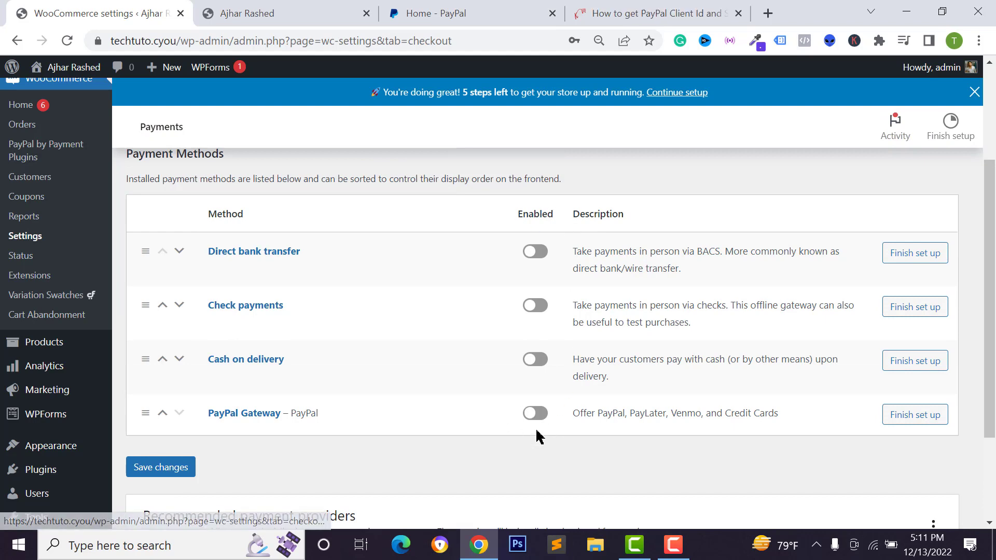
{"action": "left_click", "coordinate": [536, 413]}
{"action": "left_click", "coordinate": [160, 468]}
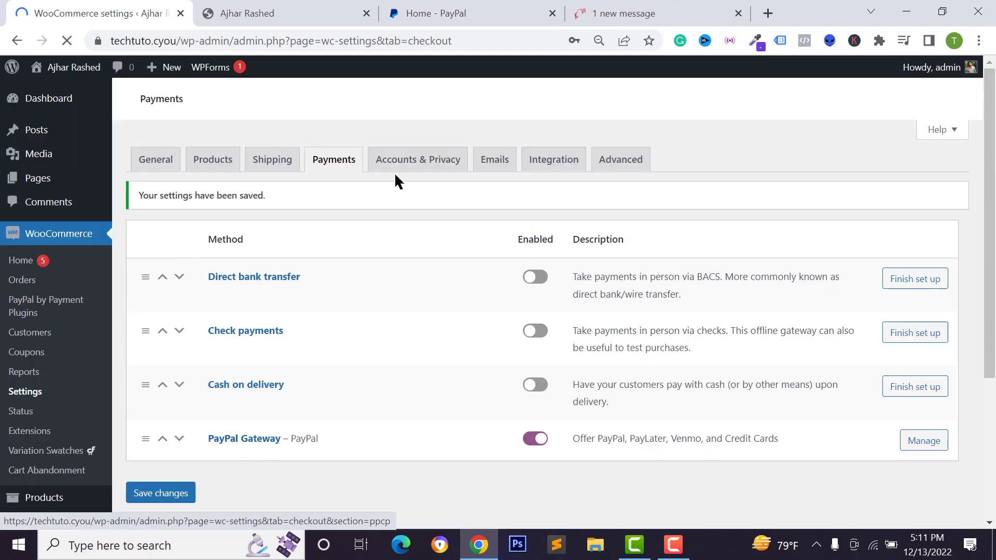
{"action": "key", "text": "ctrl+Tab"}
{"action": "left_click", "coordinate": [238, 238]}
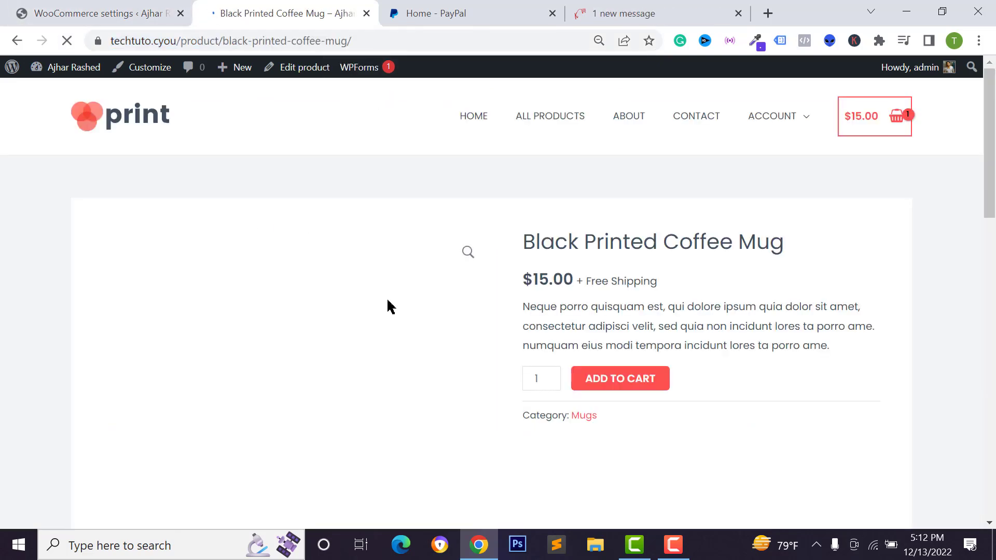
Proceed from the cart to checkout and verify PayPal is listed as the payment option.
{"action": "scroll", "coordinate": [540, 267], "scroll_direction": "down", "scroll_amount": 3}
{"action": "scroll", "coordinate": [752, 358], "scroll_direction": "up", "scroll_amount": 3}
{"action": "left_click", "coordinate": [822, 498]}
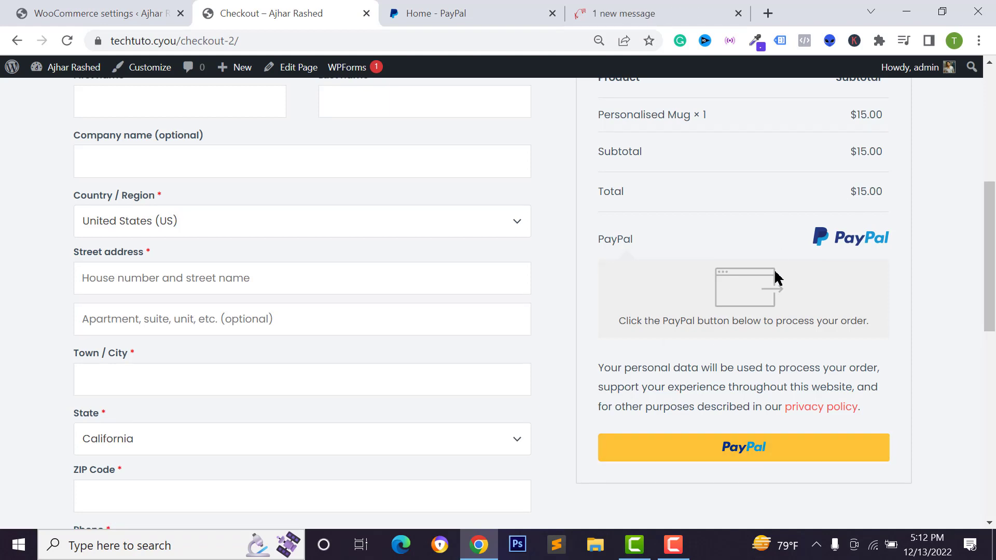
{"action": "scroll", "coordinate": [481, 325], "scroll_direction": "up", "scroll_amount": 2}
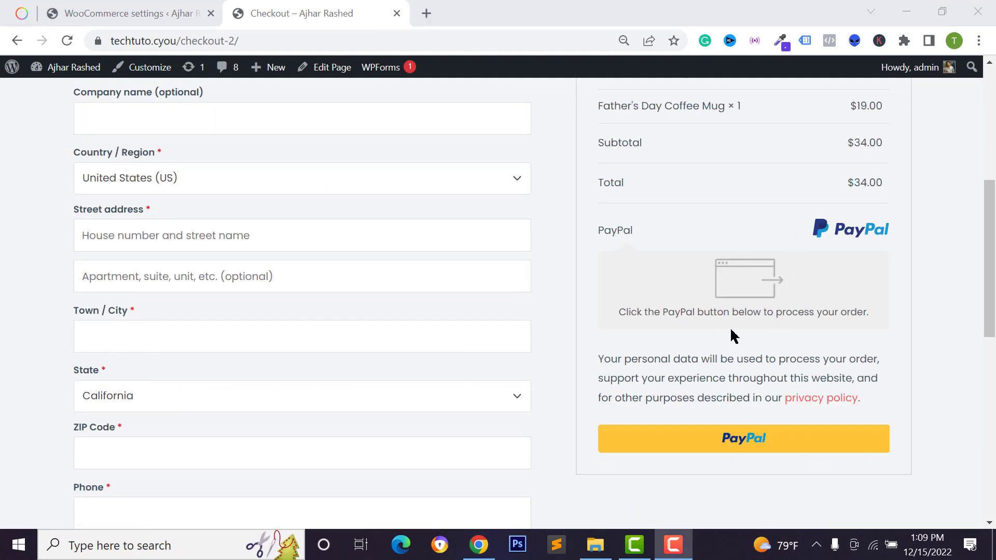
{"action": "left_click", "coordinate": [129, 14]}
Navigate to the PayPal Settings tab of PayPal by Payment Plugins.
{"action": "scroll", "coordinate": [12, 210], "scroll_direction": "up", "scroll_amount": 2}
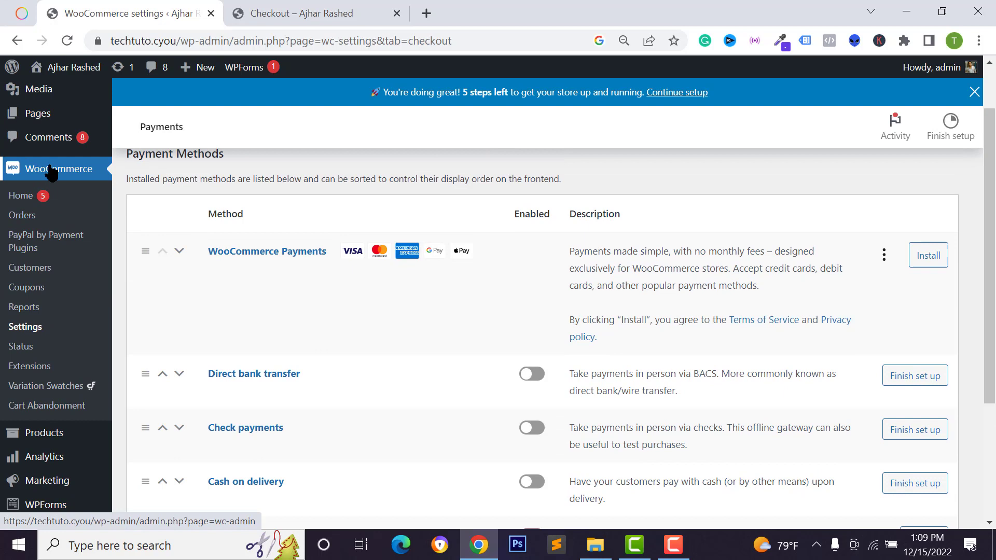
{"action": "left_click", "coordinate": [23, 244]}
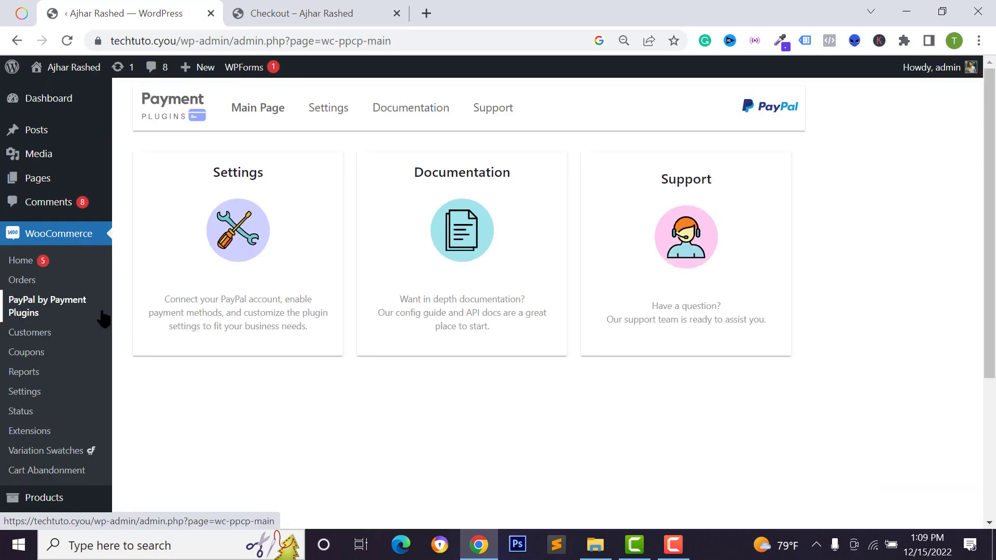
{"action": "left_click", "coordinate": [243, 232]}
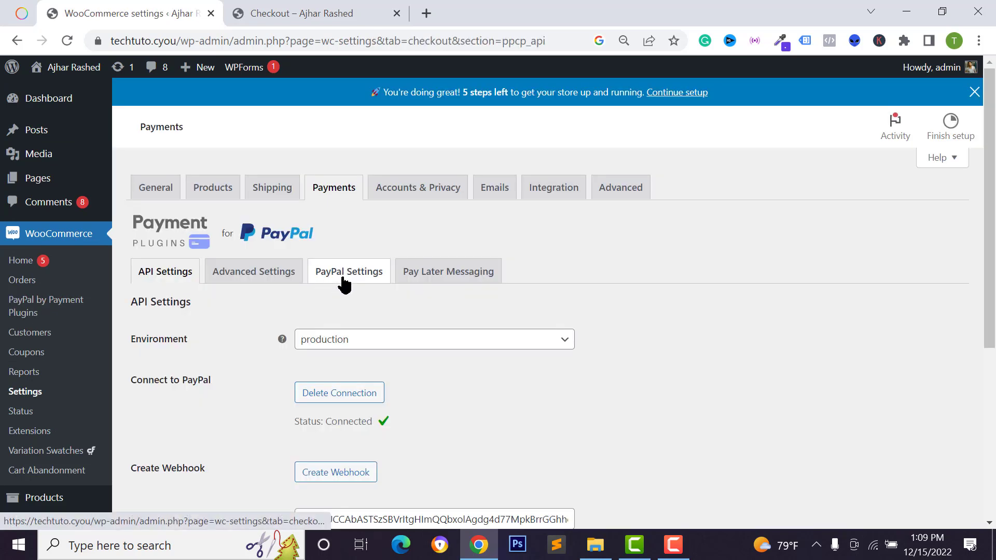
{"action": "left_click", "coordinate": [348, 275]}
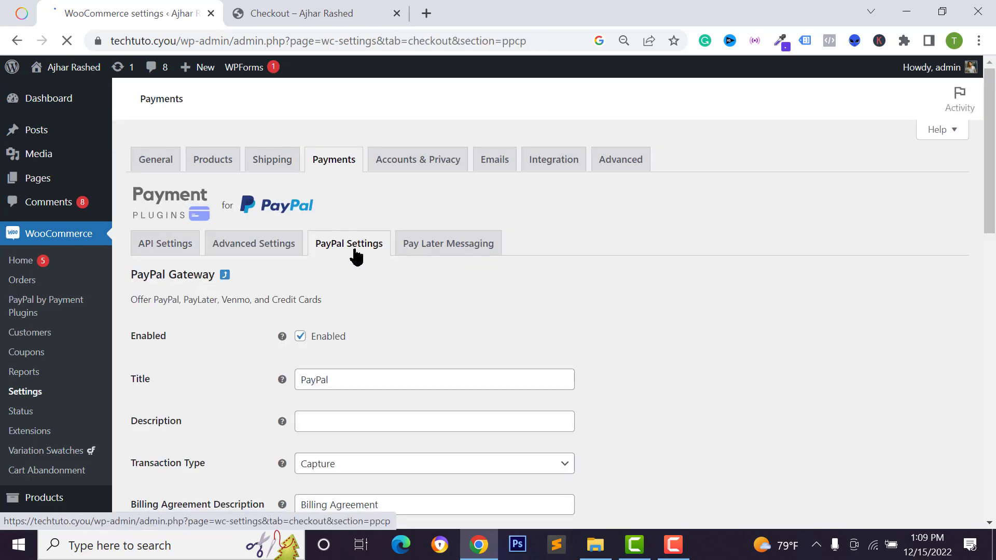
Scroll the PayPal Gateway settings down to the Credit Card Options section.
{"action": "scroll", "coordinate": [311, 229], "scroll_direction": "down", "scroll_amount": 1}
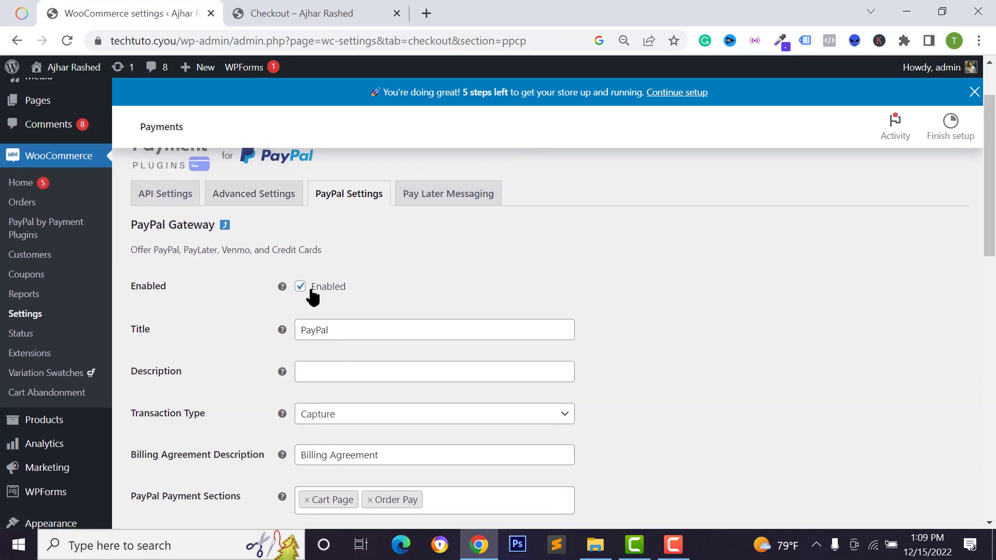
{"action": "scroll", "coordinate": [309, 301], "scroll_direction": "down", "scroll_amount": 5}
{"action": "scroll", "coordinate": [305, 304], "scroll_direction": "down", "scroll_amount": 3}
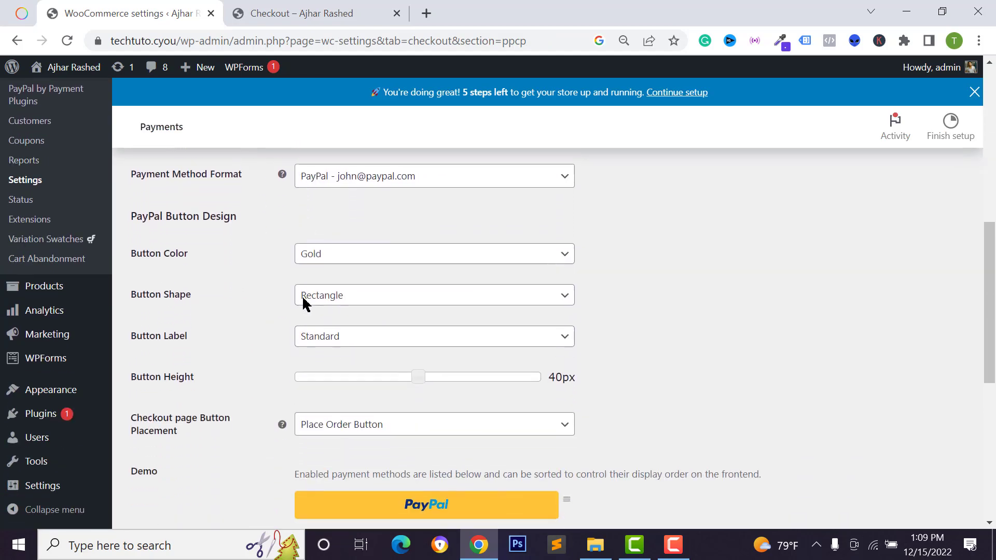
{"action": "left_click", "coordinate": [332, 253]}
{"action": "left_click", "coordinate": [334, 258]}
{"action": "scroll", "coordinate": [363, 353], "scroll_direction": "down", "scroll_amount": 3}
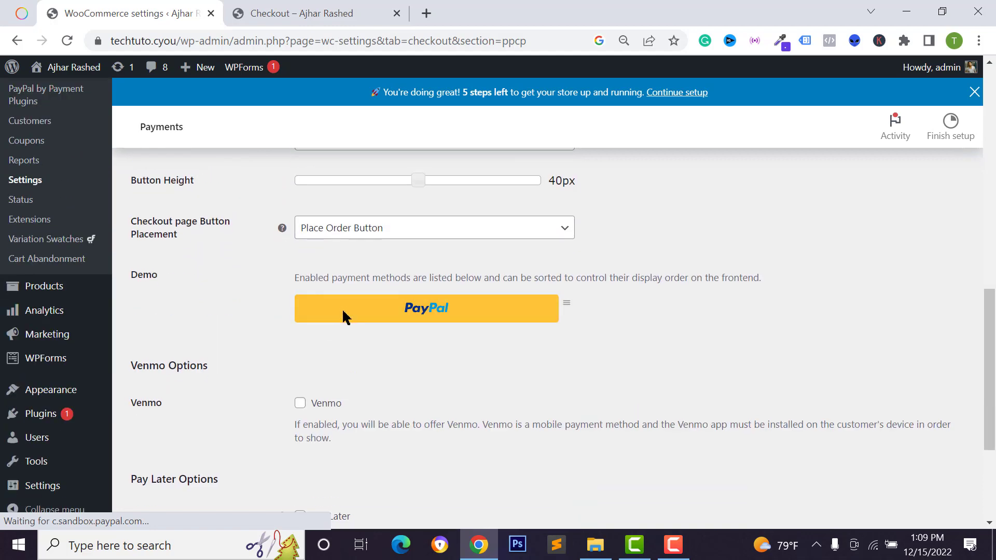
{"action": "scroll", "coordinate": [318, 296], "scroll_direction": "up", "scroll_amount": 1}
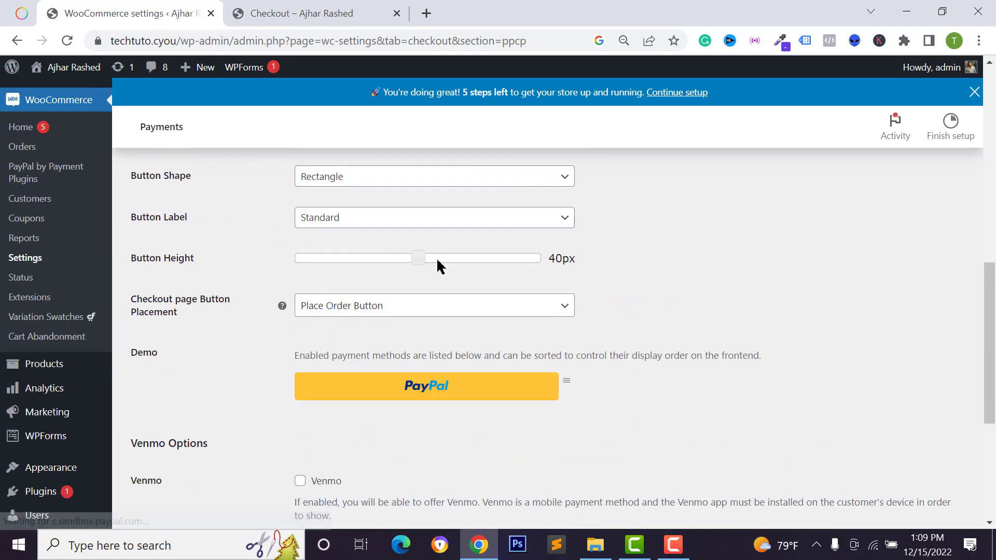
{"action": "scroll", "coordinate": [356, 306], "scroll_direction": "down", "scroll_amount": 2}
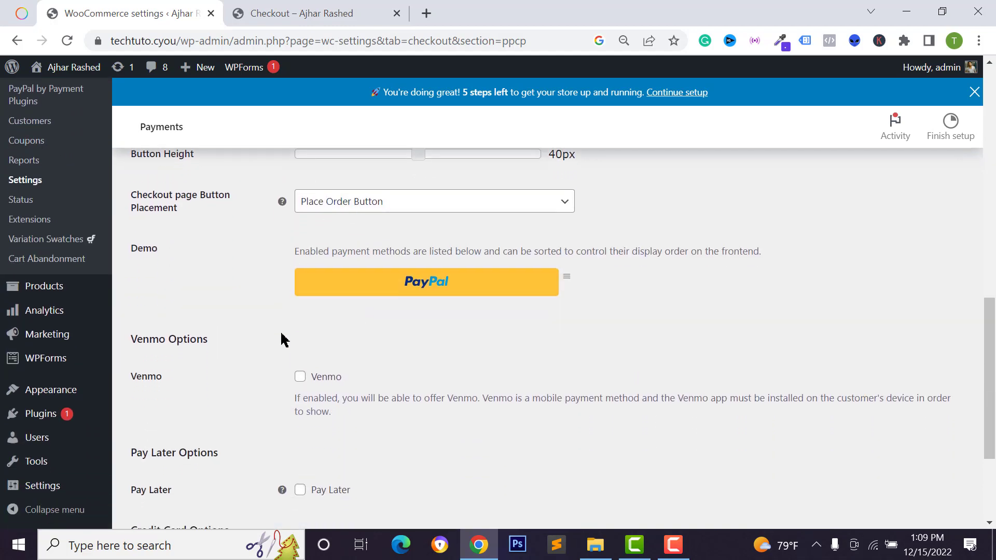
{"action": "scroll", "coordinate": [359, 284], "scroll_direction": "down", "scroll_amount": 1}
{"action": "scroll", "coordinate": [359, 284], "scroll_direction": "up", "scroll_amount": 2}
{"action": "scroll", "coordinate": [352, 291], "scroll_direction": "down", "scroll_amount": 3}
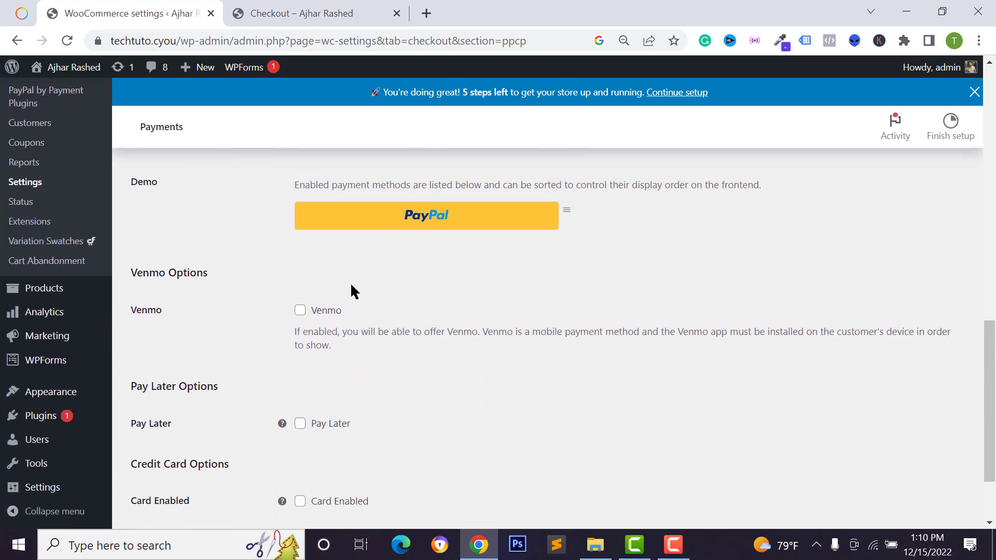
{"action": "left_click_drag", "start_coordinate": [144, 362], "coordinate": [224, 362]}
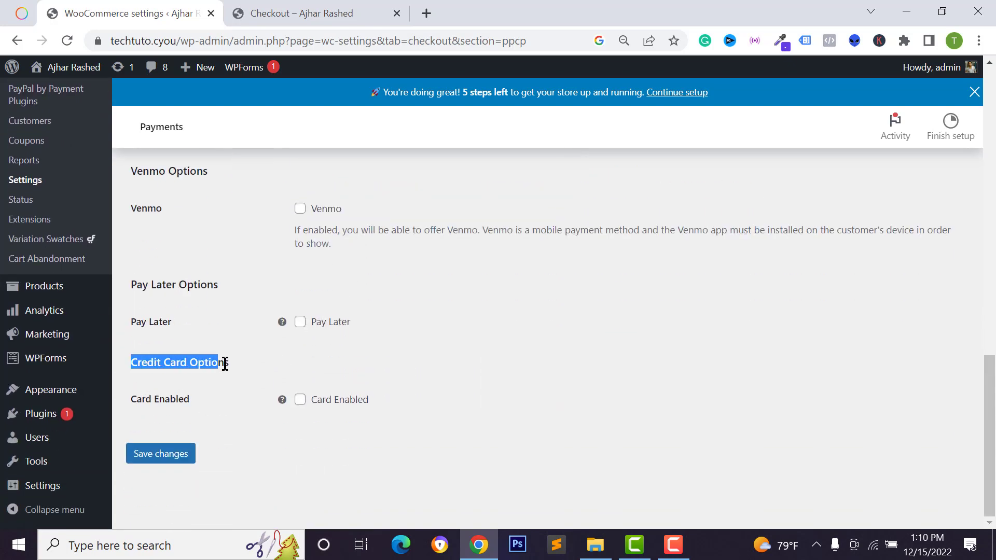
{"action": "left_click", "coordinate": [234, 368]}
Enable card payments with tagline, limit them to Checkout Page and Order Pay, and save.
{"action": "left_click", "coordinate": [299, 401]}
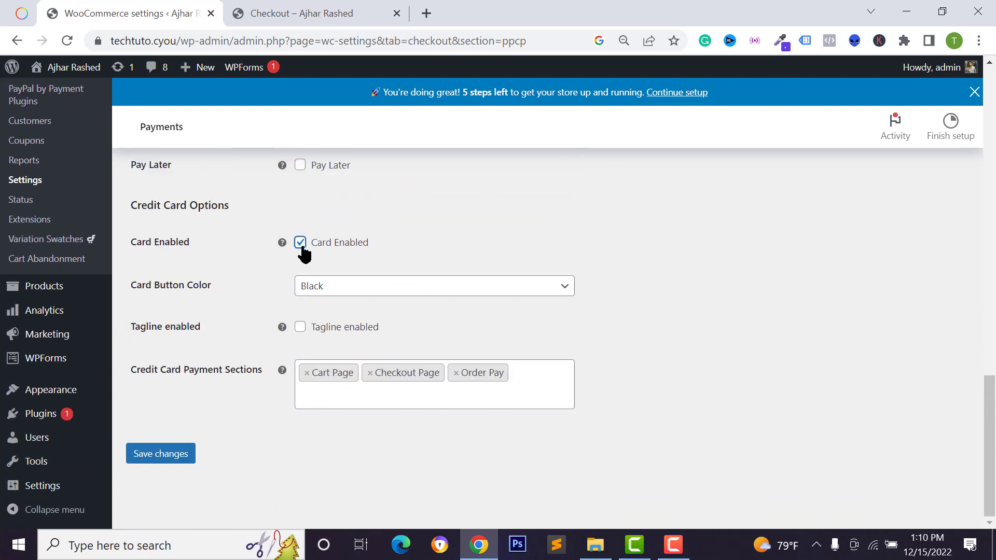
{"action": "key", "text": "Tab"}
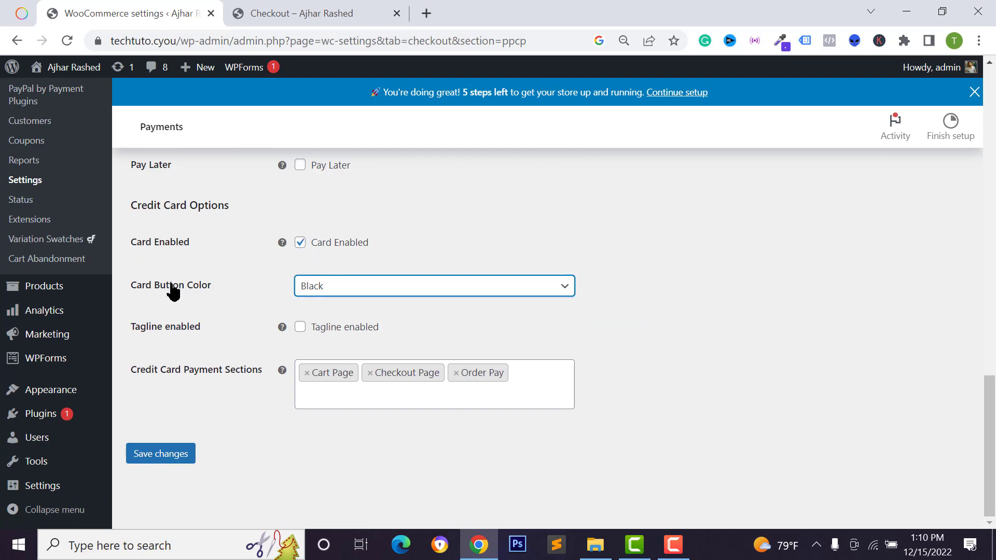
{"action": "left_click", "coordinate": [318, 291]}
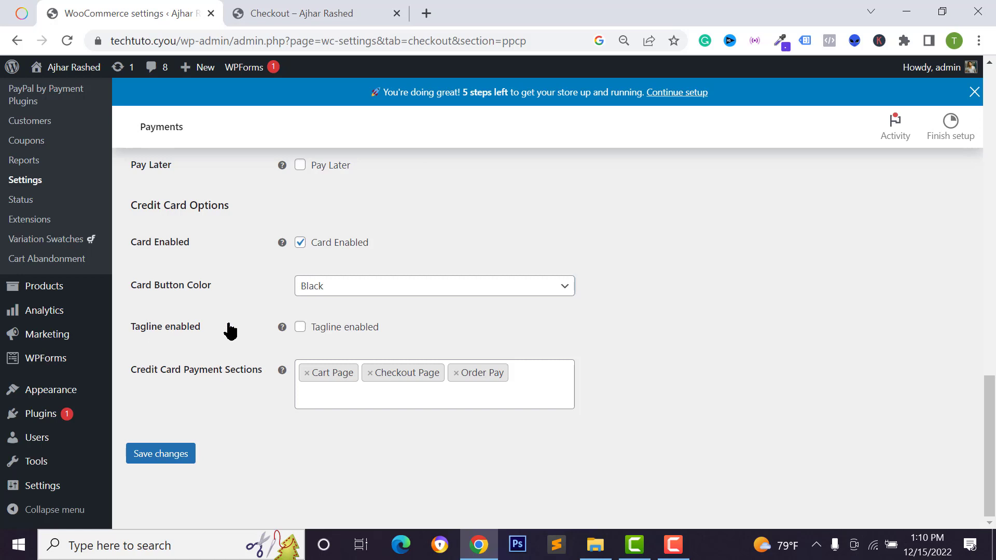
{"action": "left_click", "coordinate": [301, 328]}
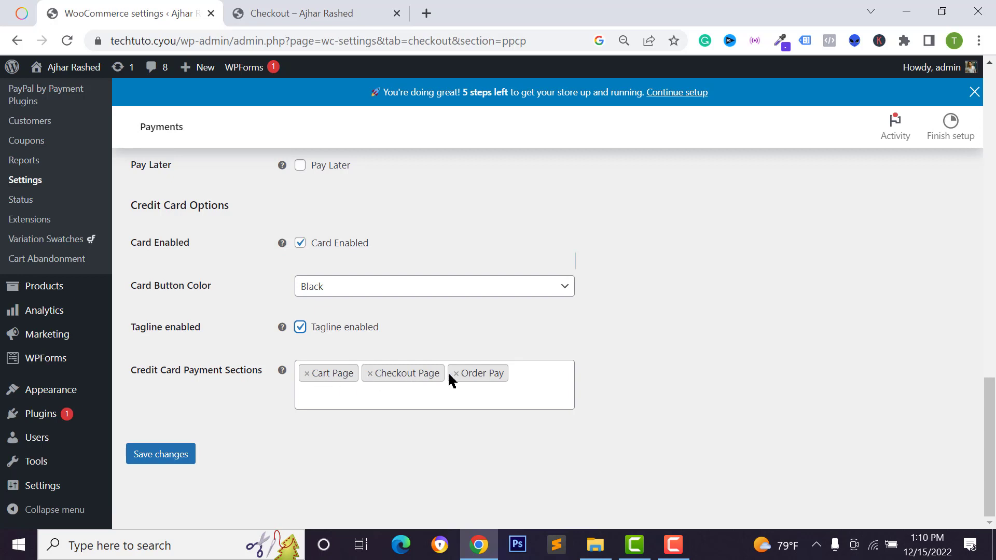
{"action": "left_click", "coordinate": [308, 374]}
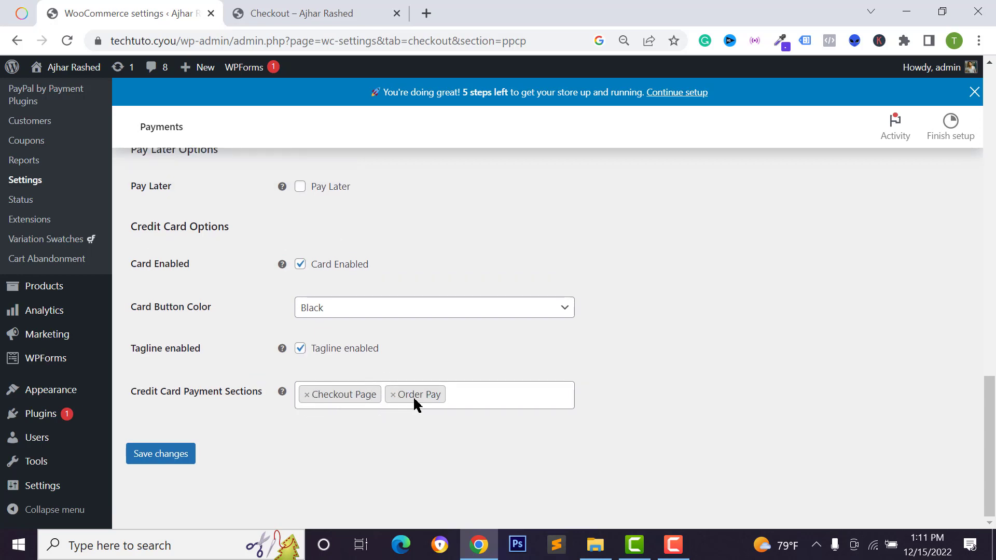
{"action": "left_click", "coordinate": [173, 456]}
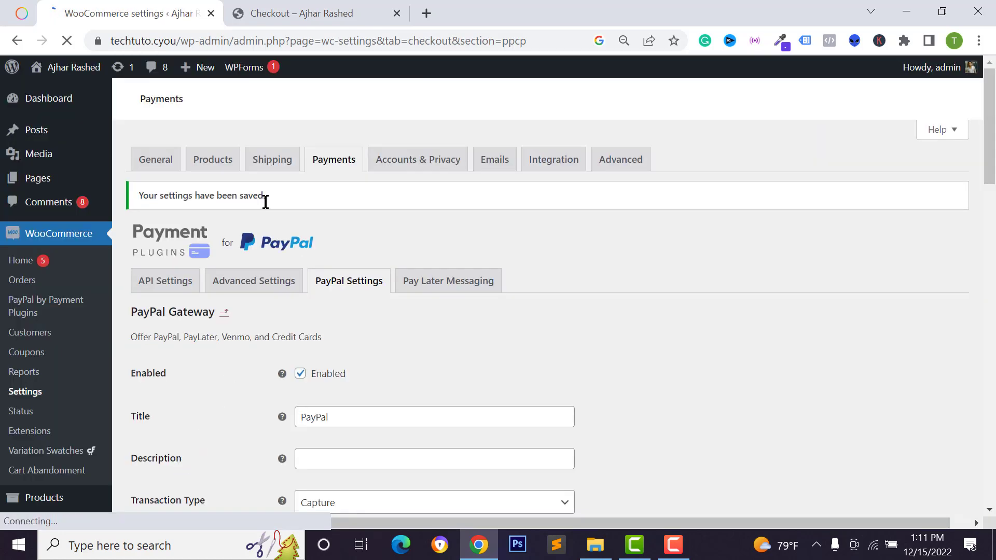
Reload the checkout page and check the new Debit or Credit Card button below PayPal.
{"action": "left_click", "coordinate": [283, 16]}
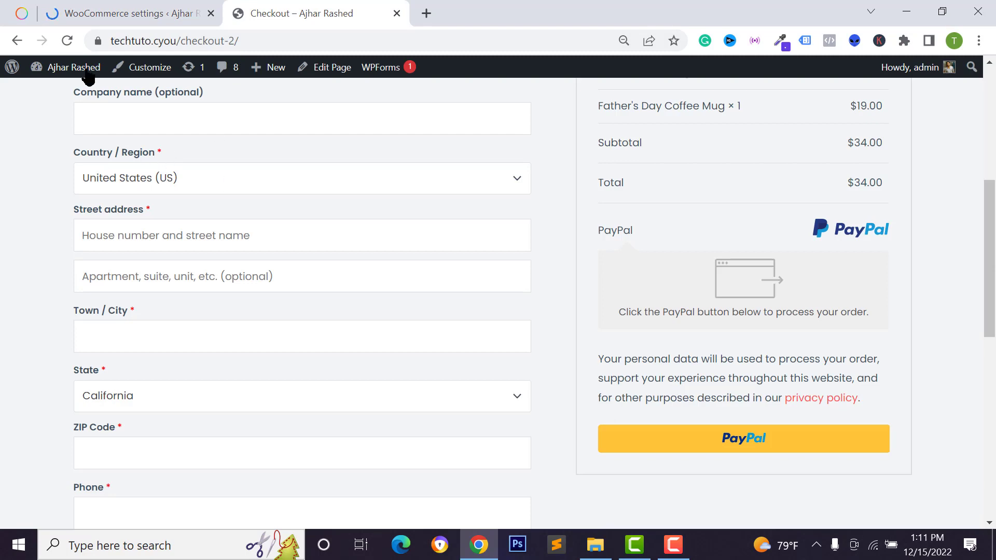
{"action": "left_click", "coordinate": [67, 41]}
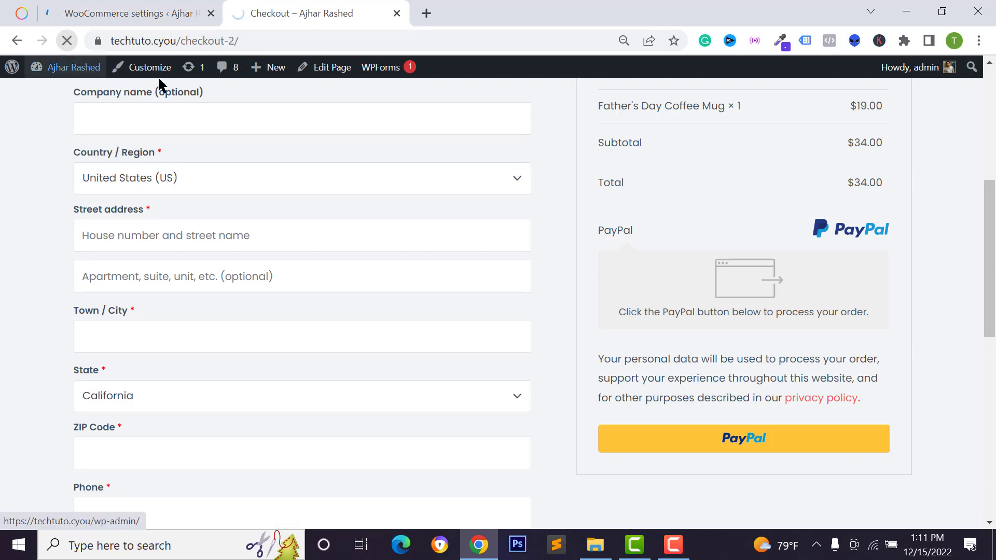
{"action": "scroll", "coordinate": [721, 346], "scroll_direction": "down", "scroll_amount": 2}
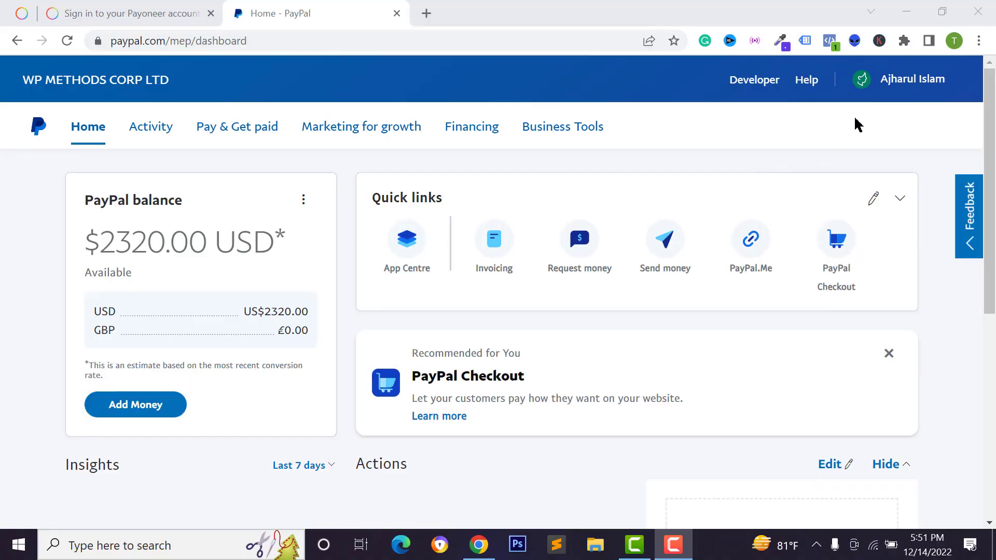
Open Account settings from the account-name menu at PayPal's top right.
{"action": "left_click", "coordinate": [905, 82]}
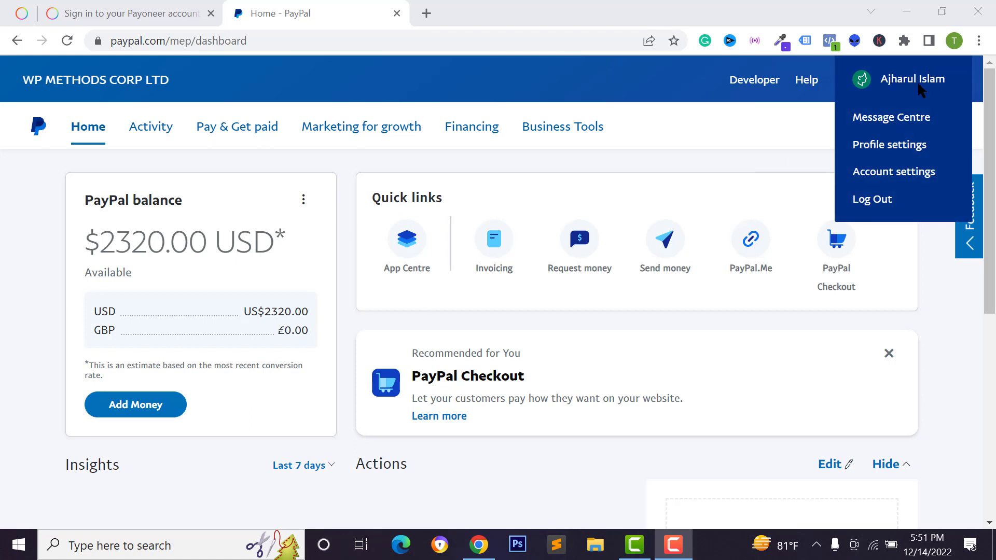
{"action": "left_click", "coordinate": [892, 174]}
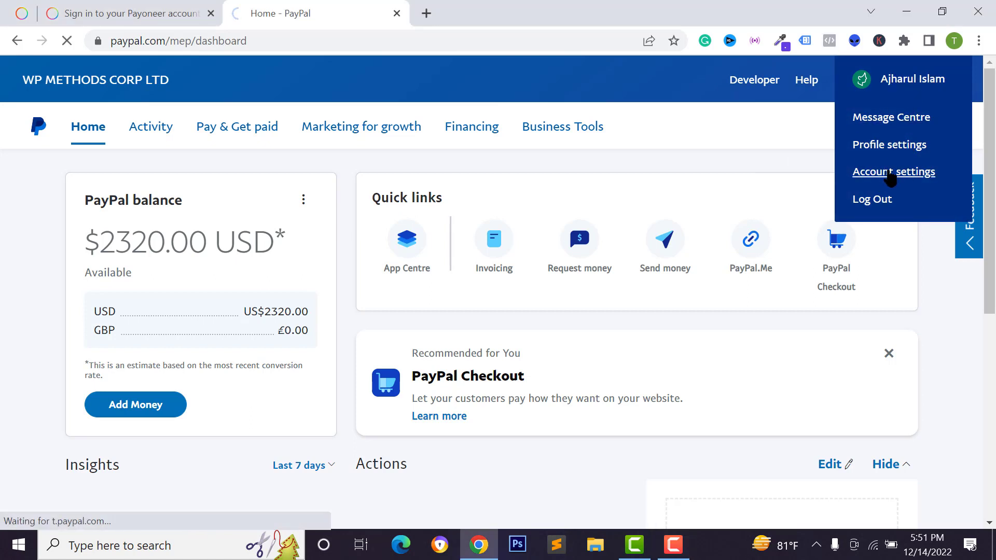
{"action": "scroll", "coordinate": [173, 267], "scroll_direction": "down", "scroll_amount": 2}
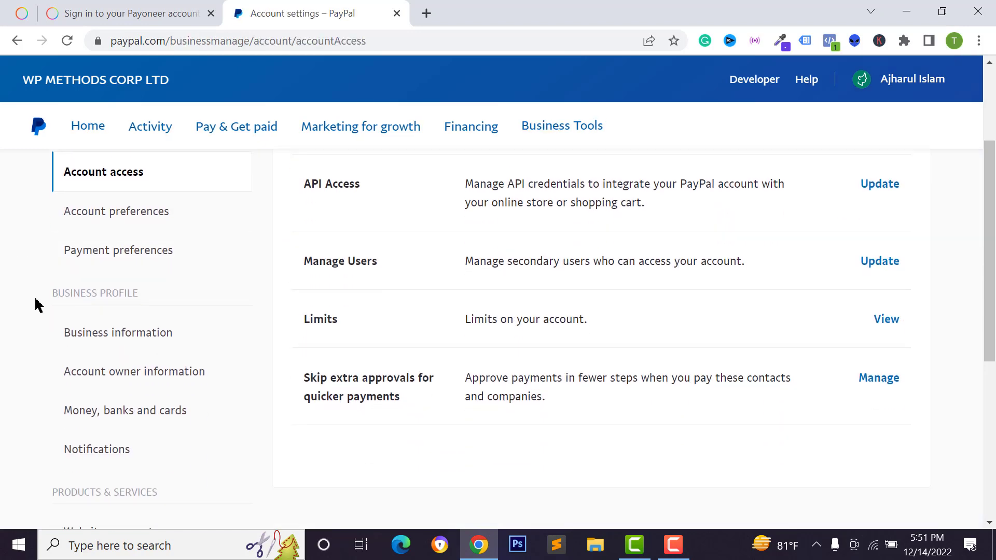
Open Money, banks and cards and review the empty Banks and Cards sections and zero USD/GBP balances.
{"action": "left_click", "coordinate": [133, 419]}
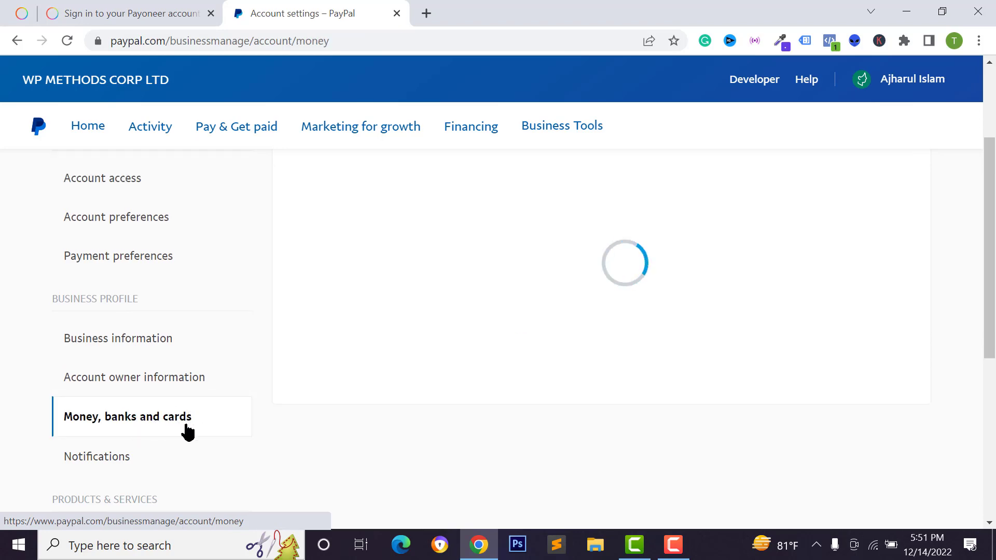
{"action": "scroll", "coordinate": [473, 296], "scroll_direction": "down", "scroll_amount": 5}
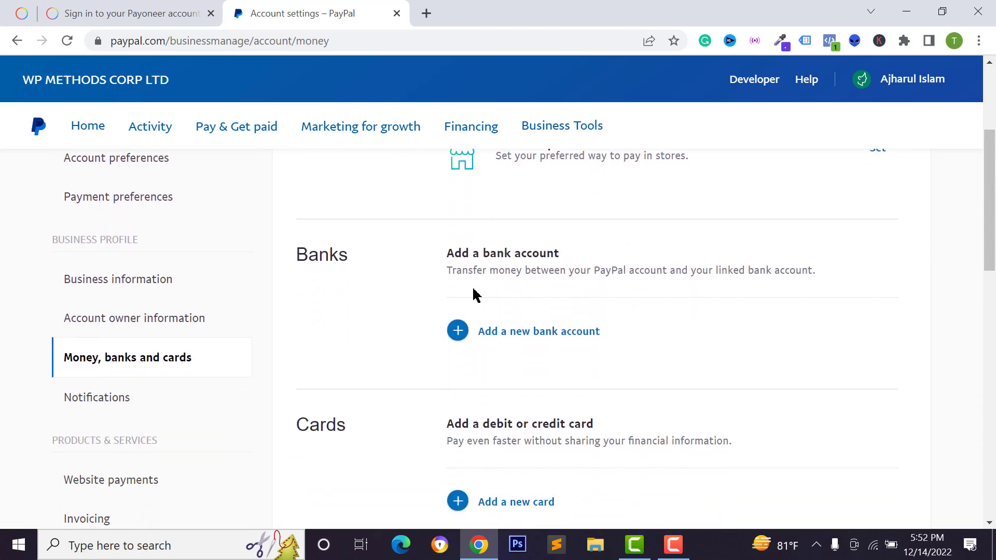
{"action": "scroll", "coordinate": [474, 296], "scroll_direction": "down", "scroll_amount": 1}
{"action": "scroll", "coordinate": [471, 287], "scroll_direction": "up", "scroll_amount": 1}
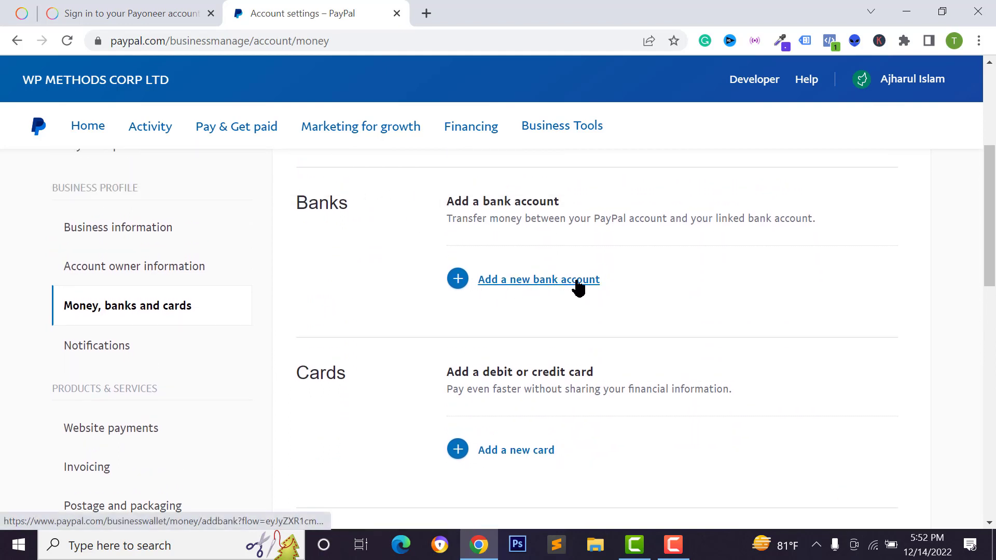
{"action": "scroll", "coordinate": [568, 298], "scroll_direction": "down", "scroll_amount": 2}
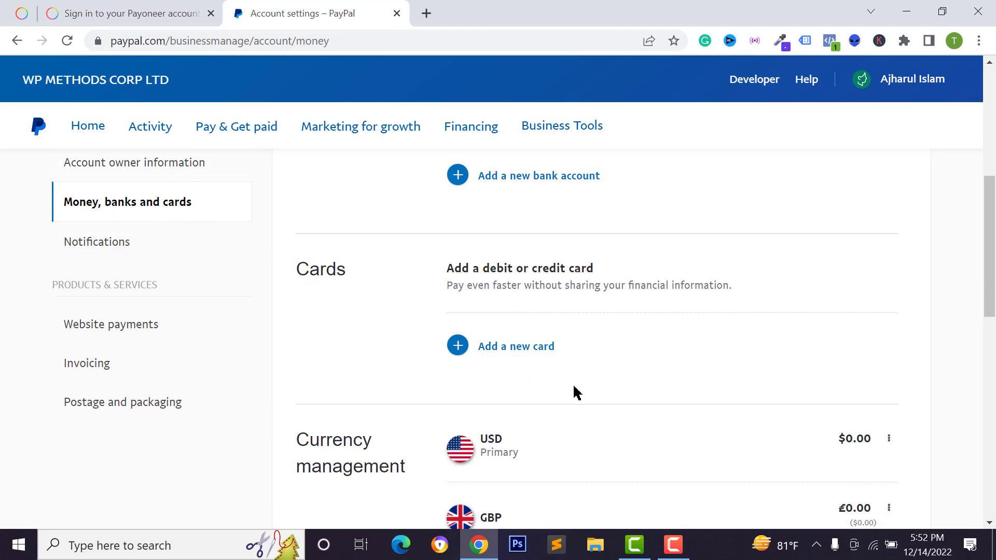
{"action": "scroll", "coordinate": [573, 393], "scroll_direction": "down", "scroll_amount": 2}
{"action": "scroll", "coordinate": [623, 334], "scroll_direction": "up", "scroll_amount": 3}
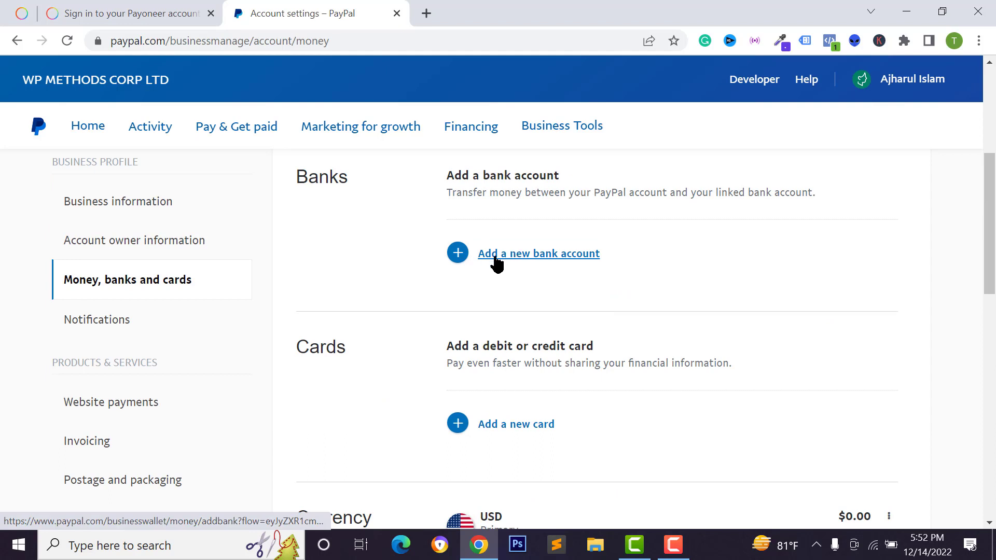
Start linking a new bank account, bringing up the form that asks for an IBAN.
{"action": "left_click", "coordinate": [496, 262]}
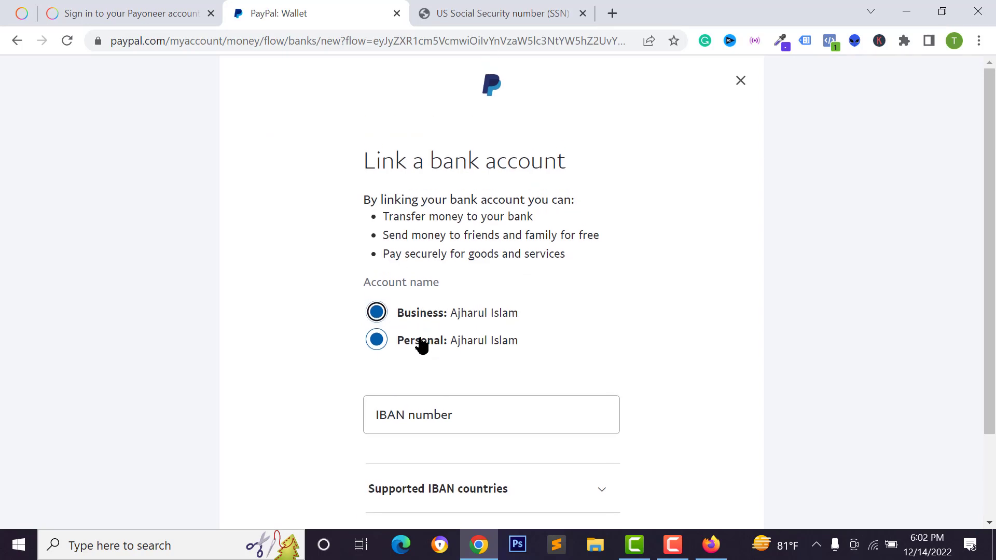
{"action": "scroll", "coordinate": [431, 371], "scroll_direction": "down", "scroll_amount": 2}
{"action": "left_click", "coordinate": [417, 319]}
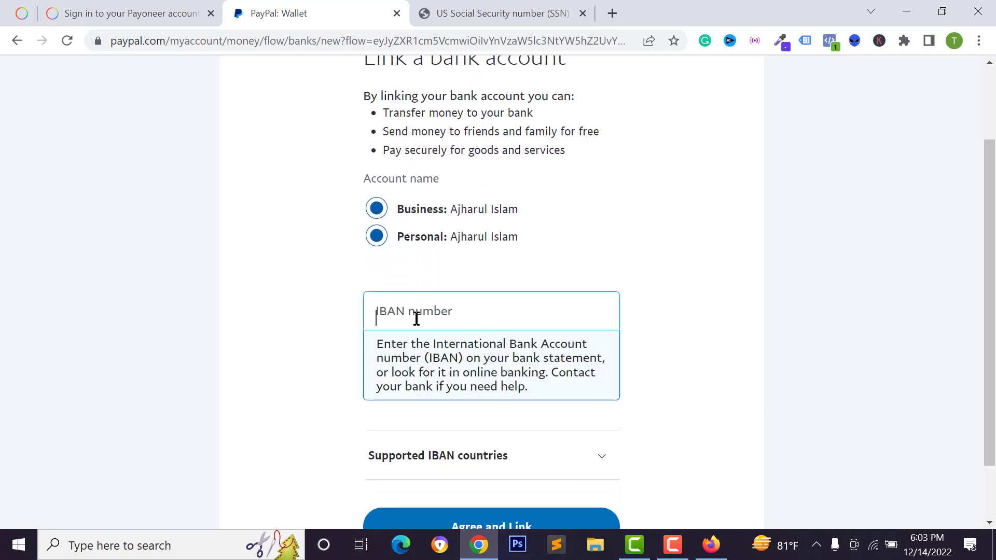
{"action": "scroll", "coordinate": [457, 326], "scroll_direction": "down", "scroll_amount": 2}
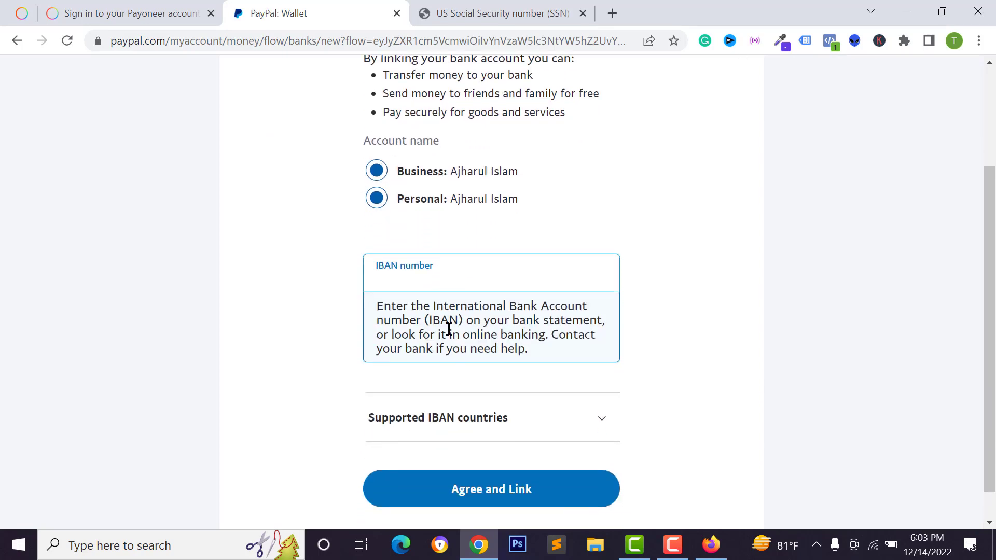
Expand Supported IBAN countries and look through the SEPA country list.
{"action": "left_click", "coordinate": [584, 395]}
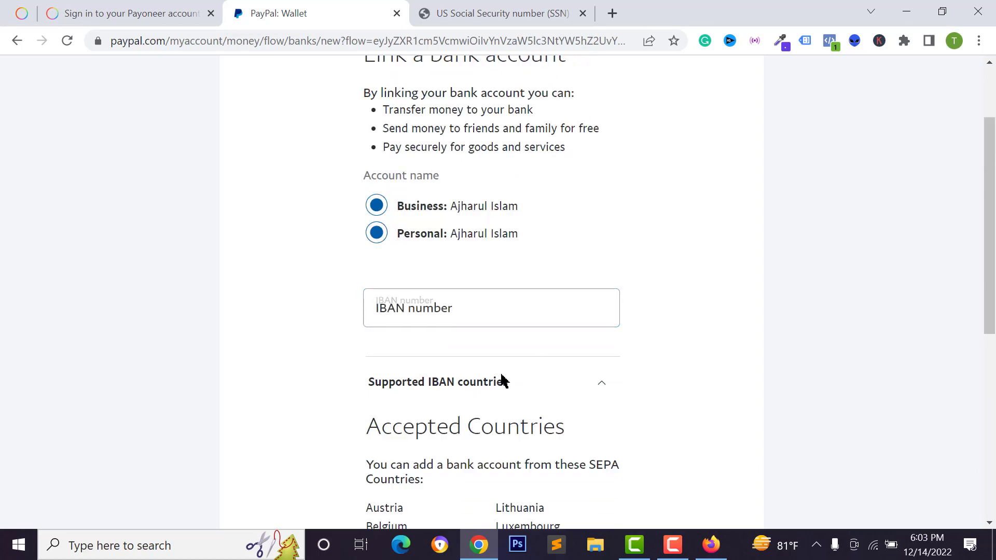
{"action": "scroll", "coordinate": [474, 303], "scroll_direction": "down", "scroll_amount": 2}
{"action": "scroll", "coordinate": [485, 345], "scroll_direction": "down", "scroll_amount": 5}
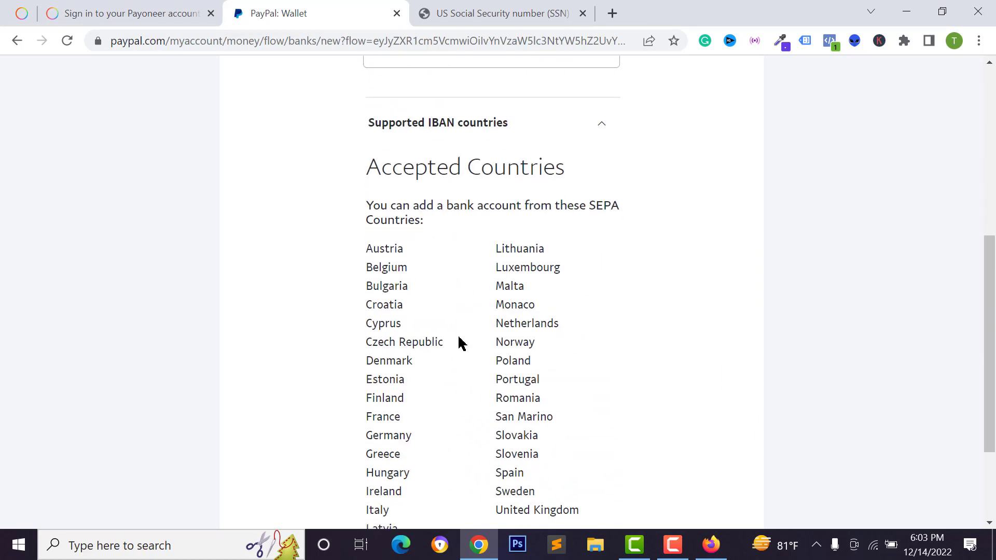
{"action": "scroll", "coordinate": [481, 154], "scroll_direction": "up", "scroll_amount": 2}
{"action": "scroll", "coordinate": [429, 269], "scroll_direction": "down", "scroll_amount": 2}
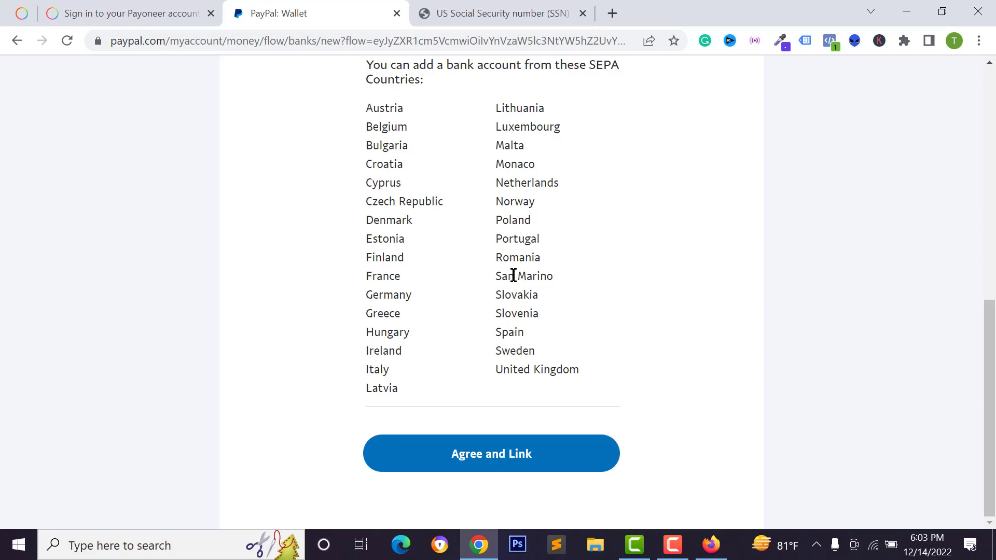
{"action": "scroll", "coordinate": [397, 276], "scroll_direction": "up", "scroll_amount": 1}
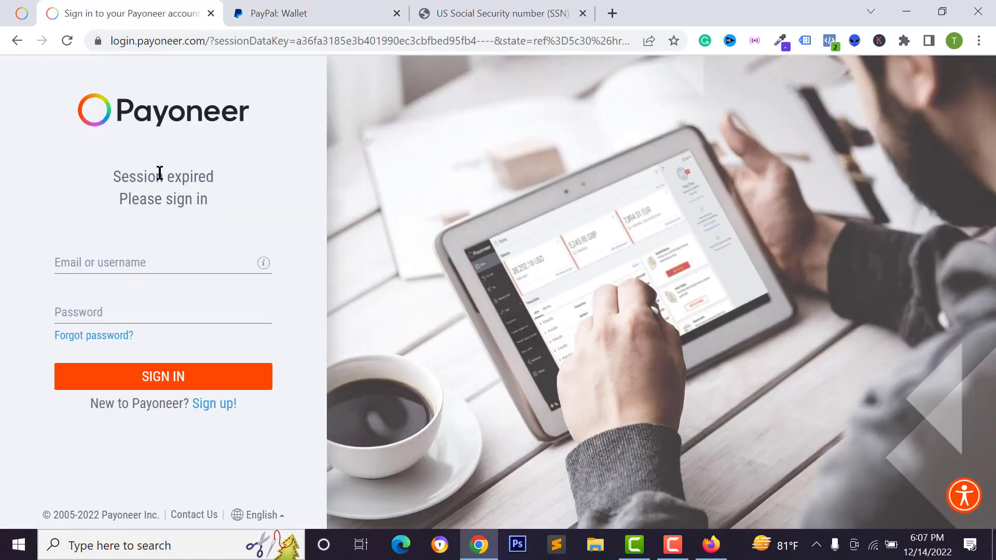
Sign in to Payoneer and copy the IBAN from the Eurozone receiving account's bank details.
{"action": "left_click", "coordinate": [123, 269]}
{"action": "left_click", "coordinate": [148, 378]}
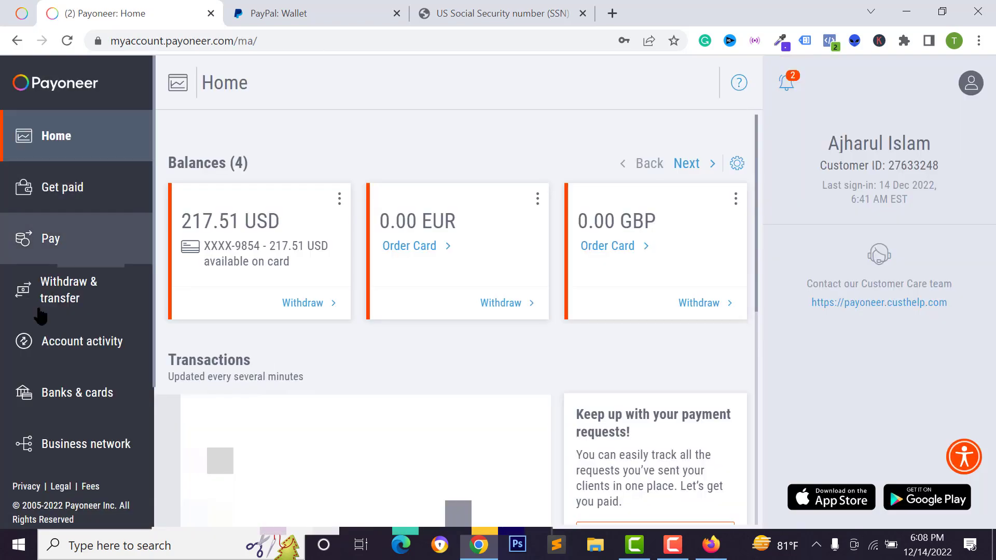
{"action": "left_click", "coordinate": [82, 401]}
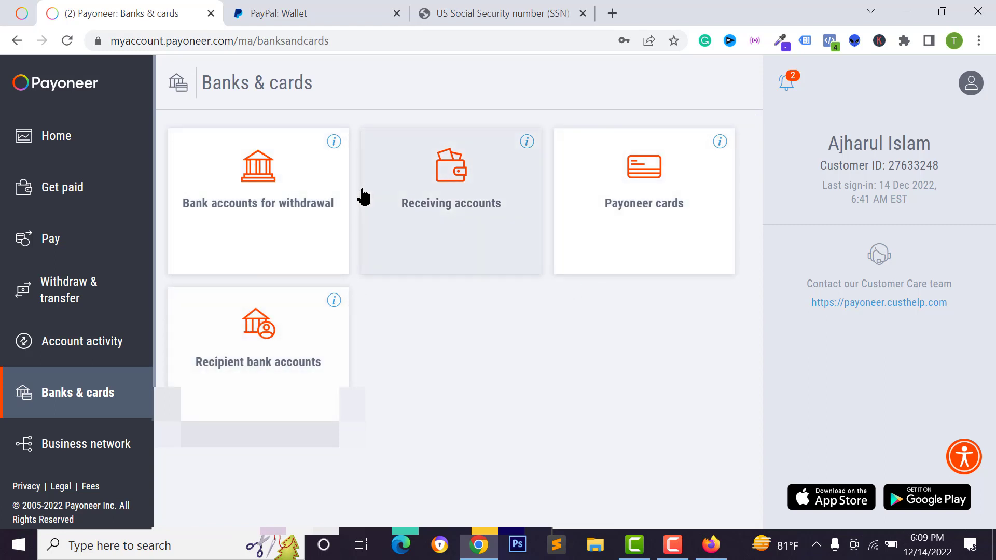
{"action": "left_click", "coordinate": [436, 231]}
{"action": "left_click", "coordinate": [582, 233]}
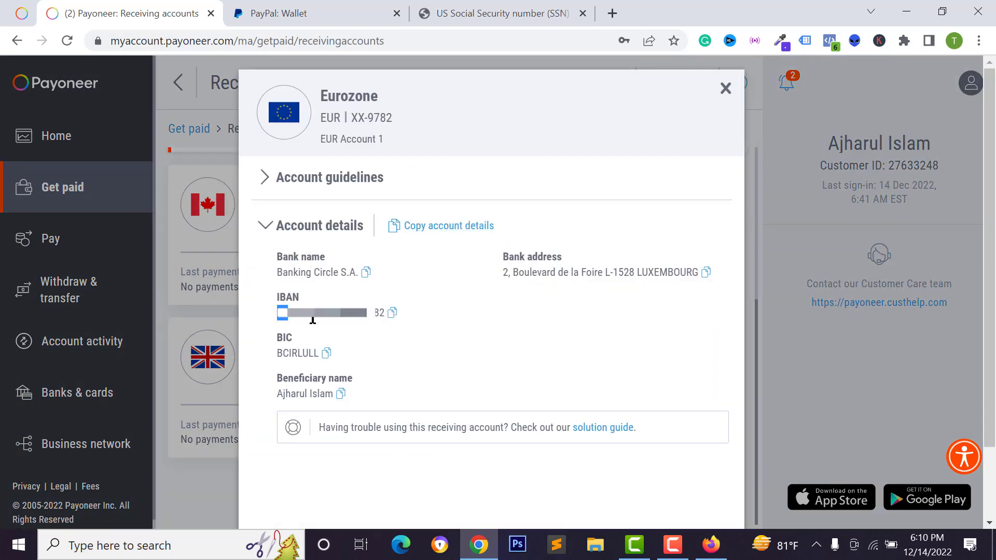
{"action": "left_click_drag", "start_coordinate": [313, 320], "coordinate": [391, 325]}
{"action": "left_click", "coordinate": [392, 313]}
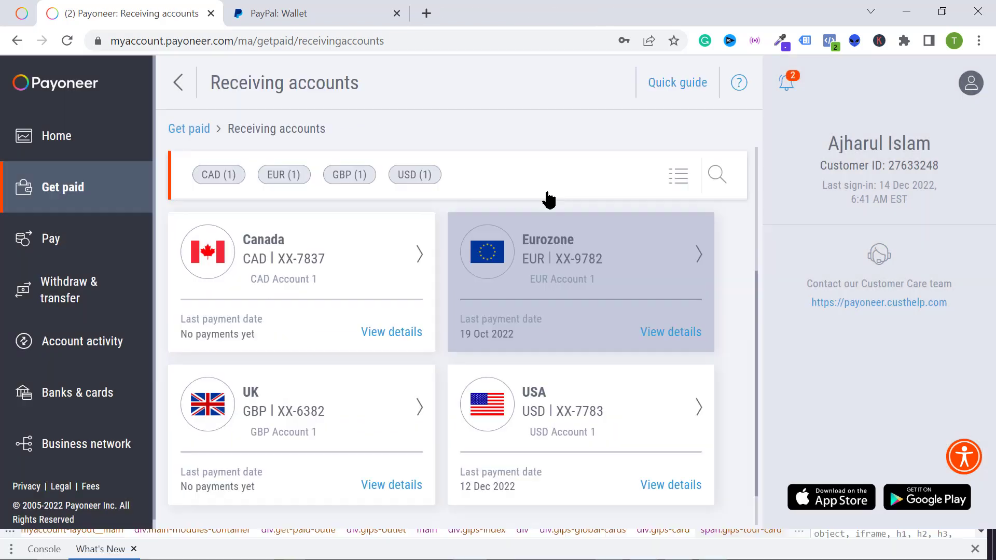
{"action": "scroll", "coordinate": [527, 231], "scroll_direction": "up", "scroll_amount": 1}
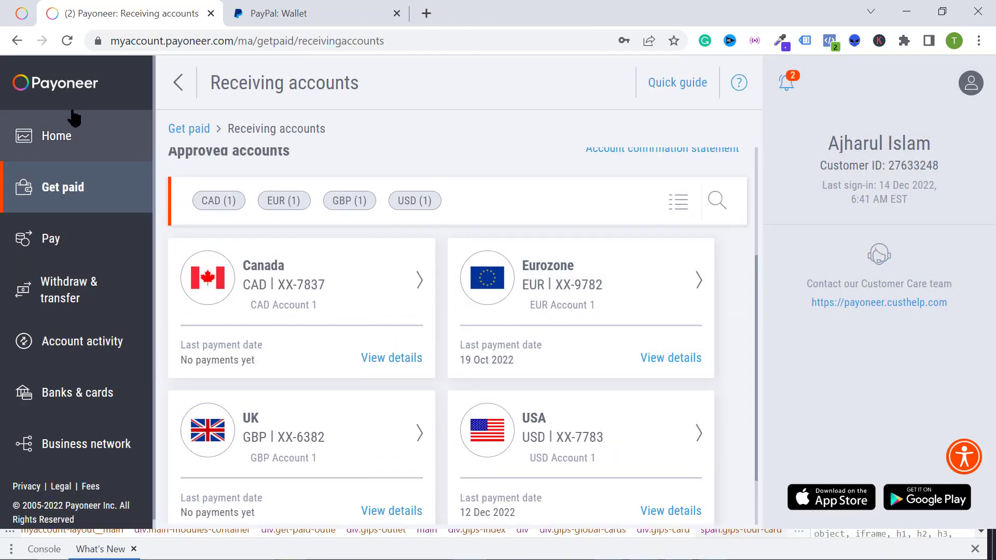
{"action": "scroll", "coordinate": [561, 338], "scroll_direction": "up", "scroll_amount": 4}
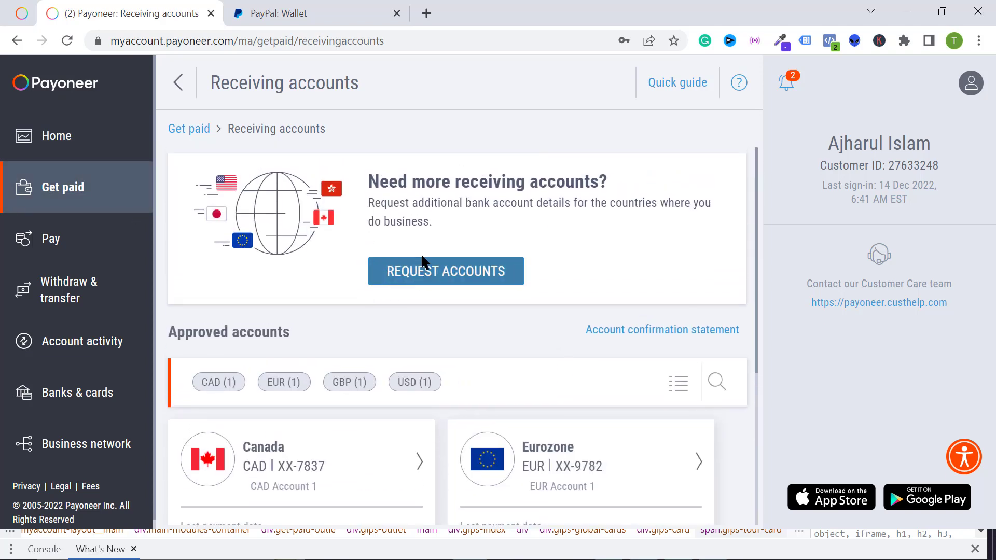
Begin requesting an additional EuroZone receiving account, then reopen the Eurozone account's bank details.
{"action": "left_click", "coordinate": [470, 279]}
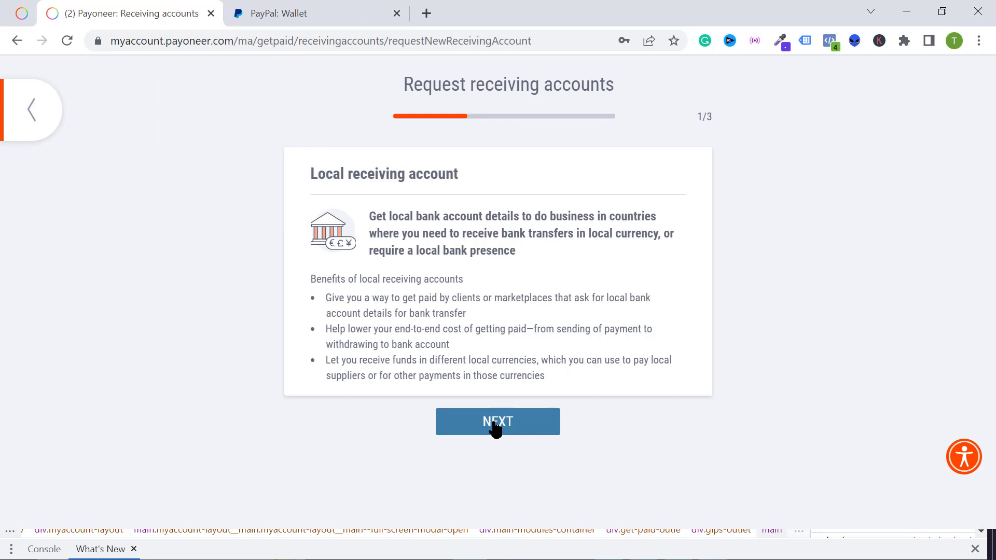
{"action": "left_click", "coordinate": [496, 429]}
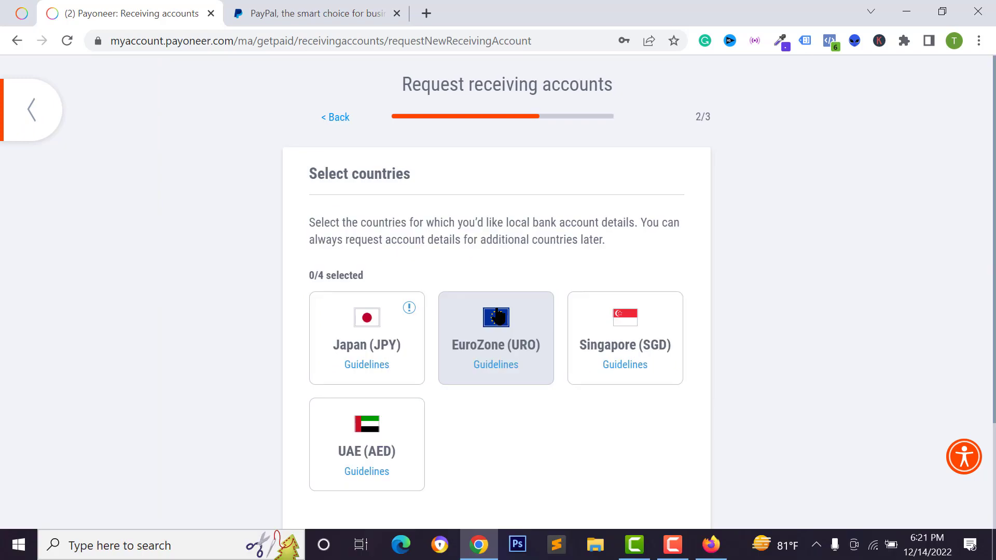
{"action": "left_click", "coordinate": [507, 337]}
{"action": "scroll", "coordinate": [498, 396], "scroll_direction": "down", "scroll_amount": 3}
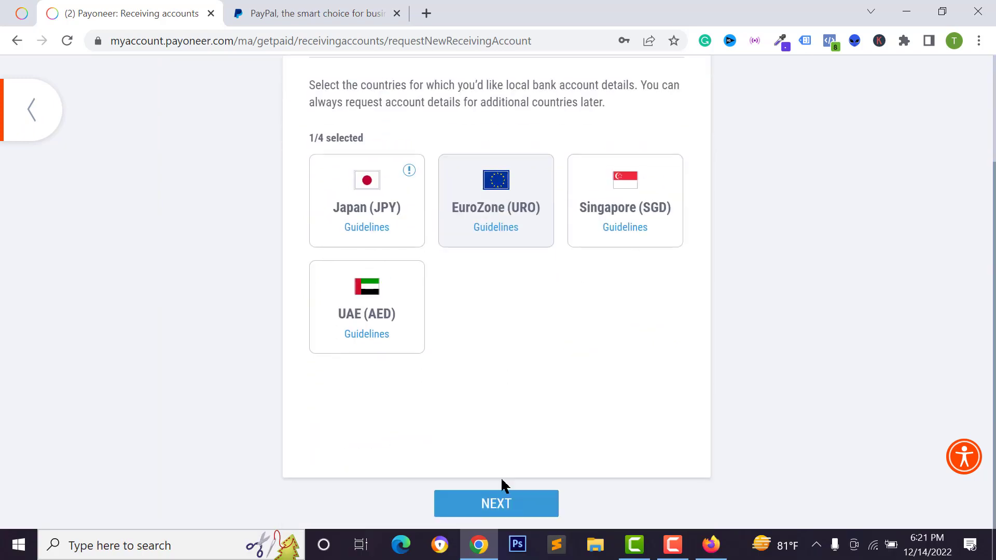
{"action": "left_click", "coordinate": [506, 513]}
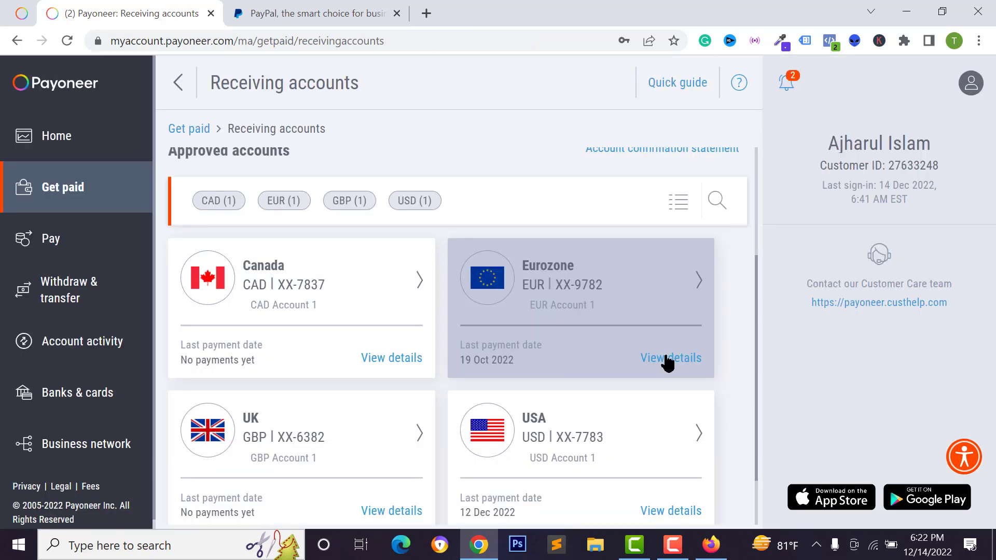
{"action": "left_click", "coordinate": [668, 364]}
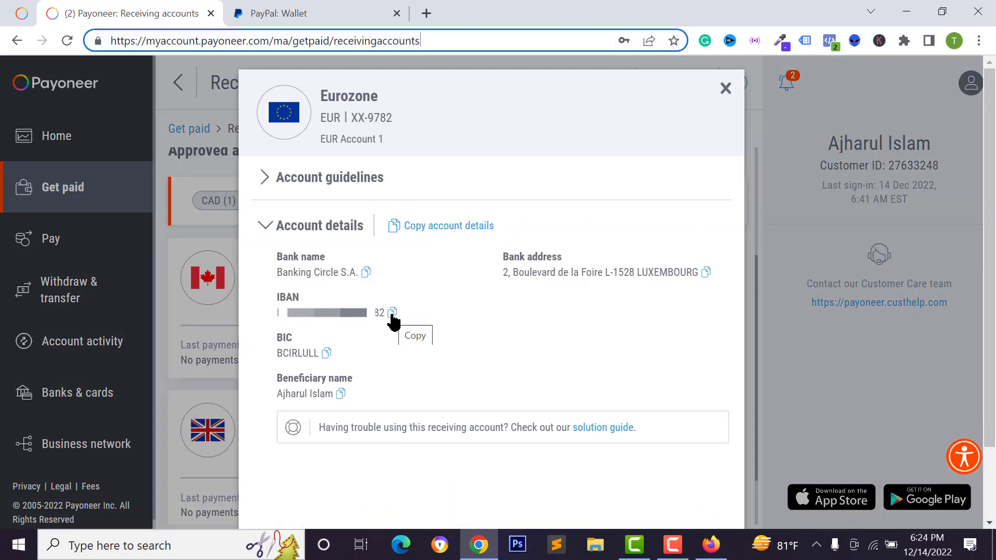
Paste the copied Eurozone IBAN into PayPal's IBAN field and submit with Agree and Link.
{"action": "left_click", "coordinate": [392, 313]}
{"action": "key", "text": "ctrl+Tab"}
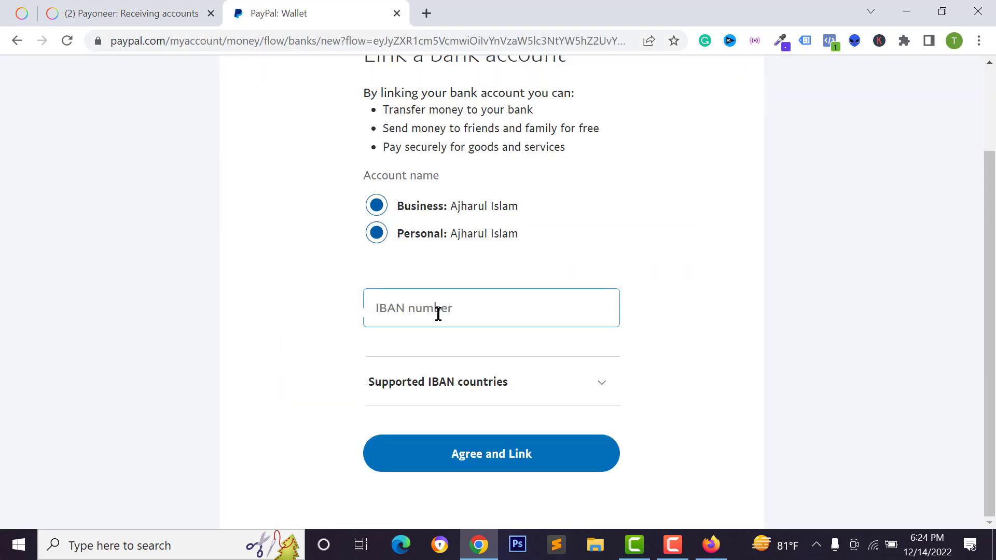
{"action": "left_click", "coordinate": [438, 312]}
{"action": "right_click", "coordinate": [454, 311]}
{"action": "left_click", "coordinate": [493, 193]}
{"action": "scroll", "coordinate": [519, 312], "scroll_direction": "down", "scroll_amount": 1}
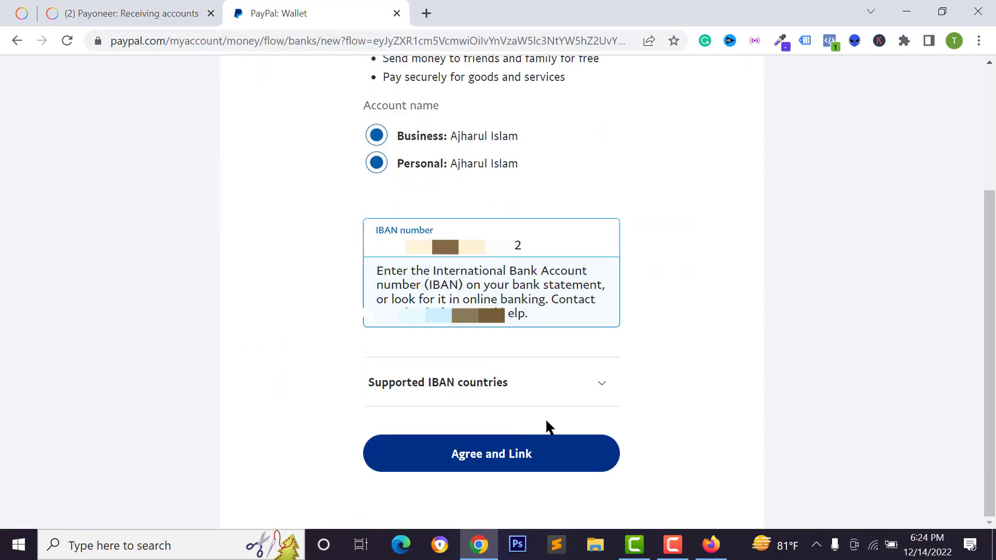
{"action": "left_click", "coordinate": [537, 470]}
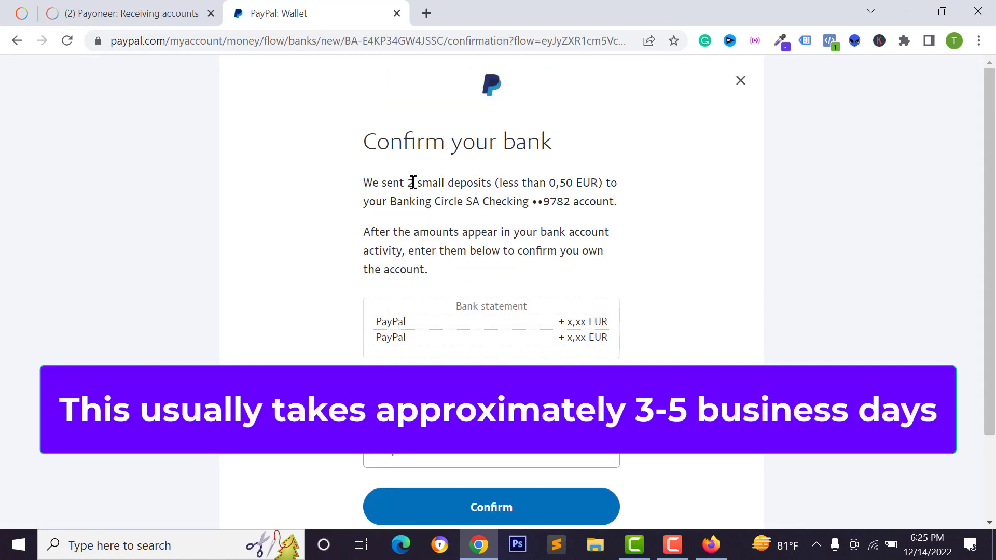
{"action": "left_click", "coordinate": [139, 3]}
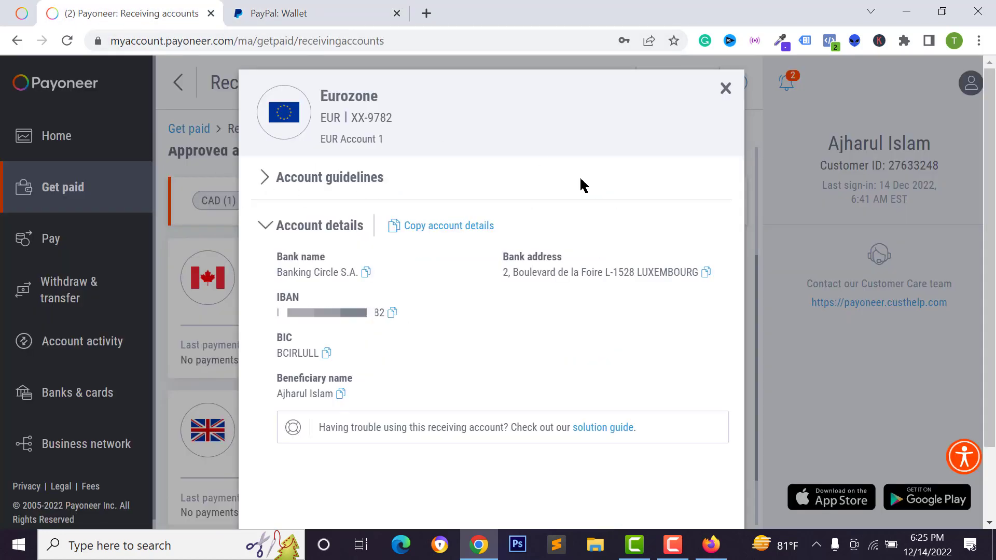
Close the Eurozone details and locate the 0.02 EUR and 0.08 EUR PayPal deposits under Transactions.
{"action": "left_click", "coordinate": [725, 87]}
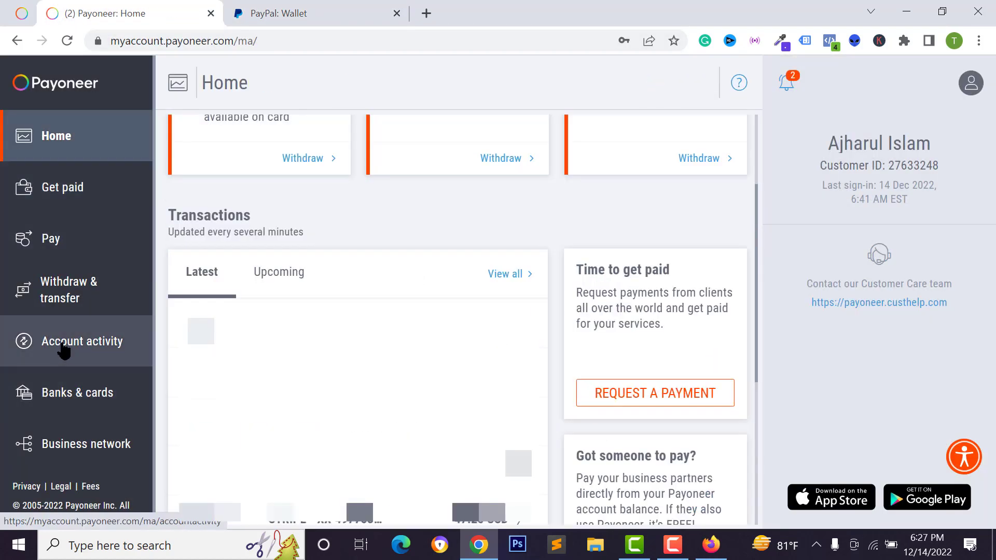
{"action": "left_click", "coordinate": [65, 346]}
{"action": "scroll", "coordinate": [291, 280], "scroll_direction": "up", "scroll_amount": 3}
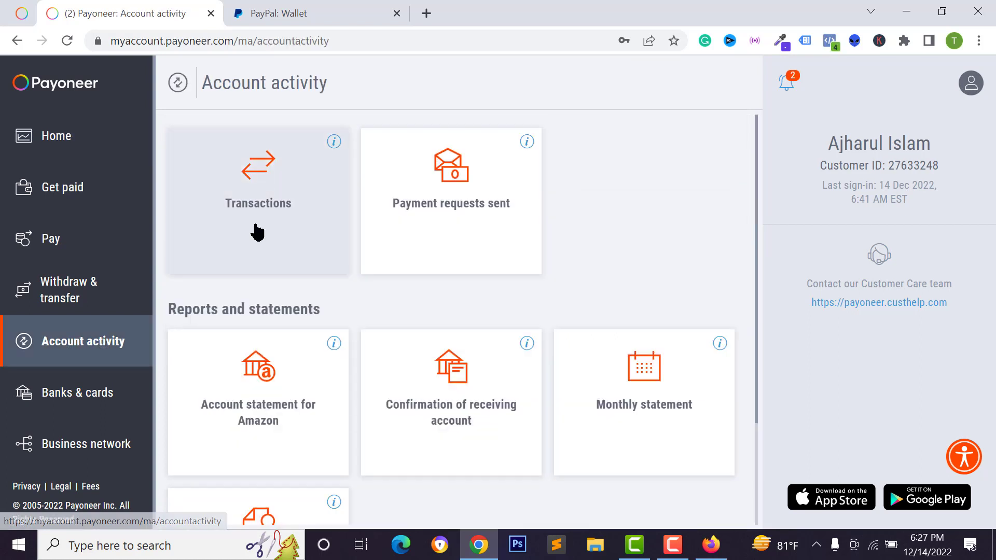
{"action": "left_click", "coordinate": [256, 216]}
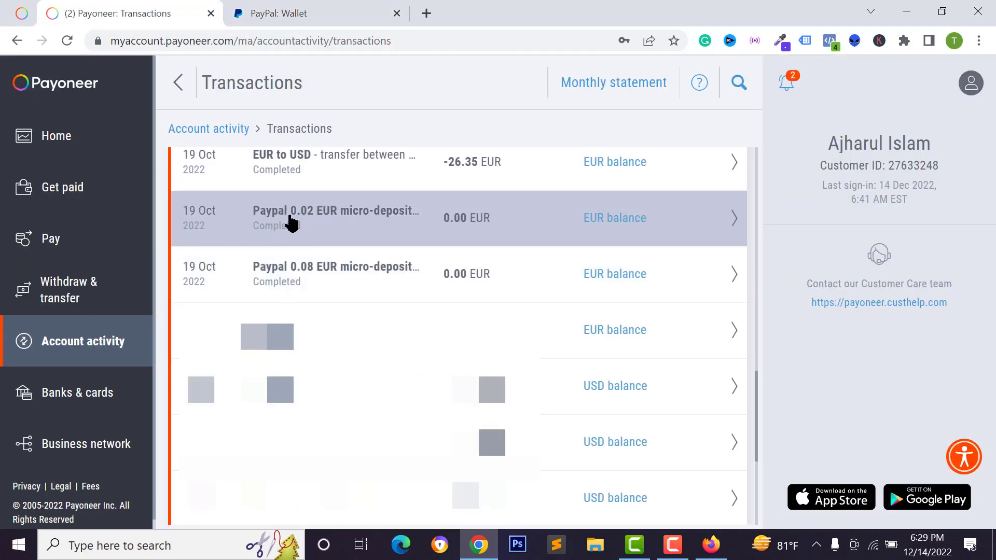
{"action": "left_click", "coordinate": [271, 14]}
Enter deposit amounts 0,02 and 0,08 EUR to confirm the Banking Circle SA Checking account.
{"action": "left_click", "coordinate": [414, 297]}
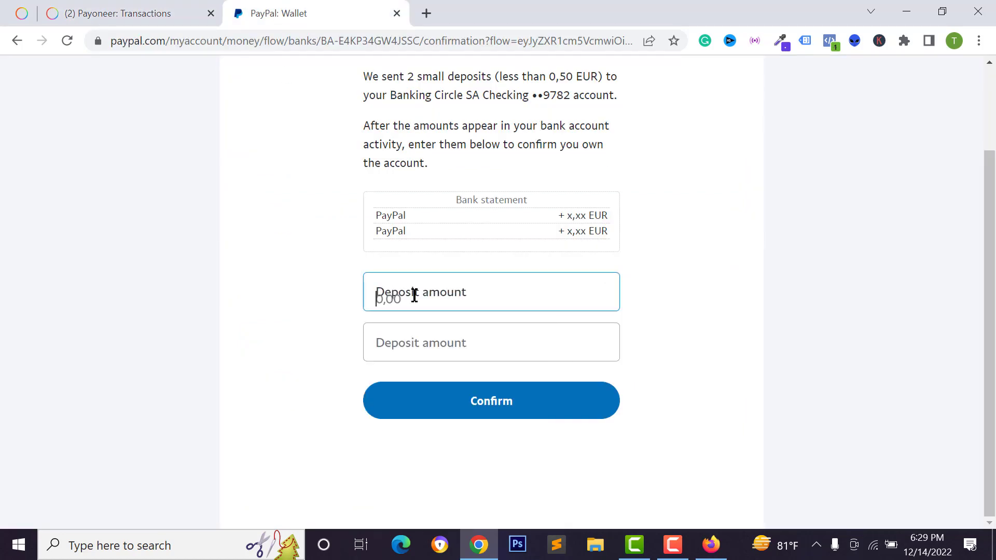
{"action": "type", "text": "0,02"}
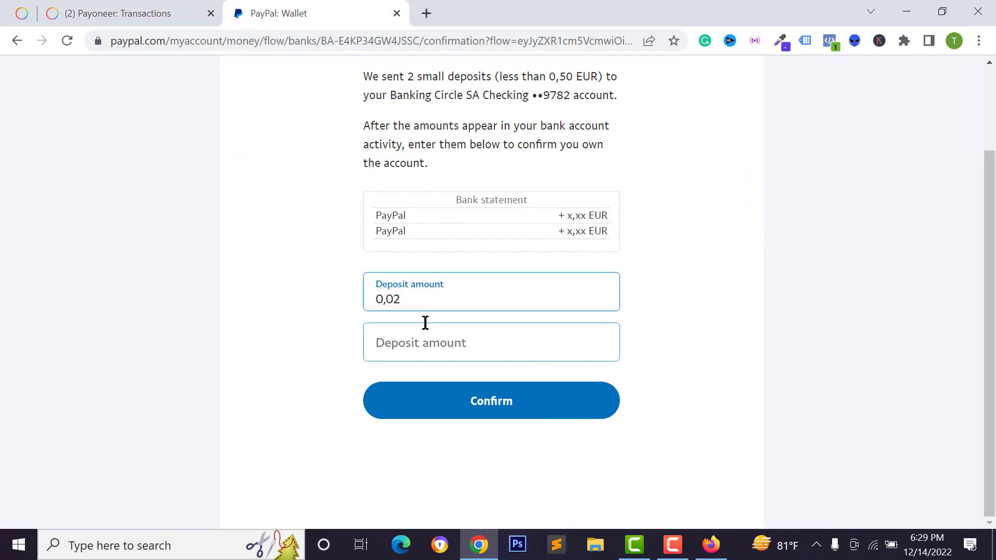
{"action": "left_click", "coordinate": [86, 11]}
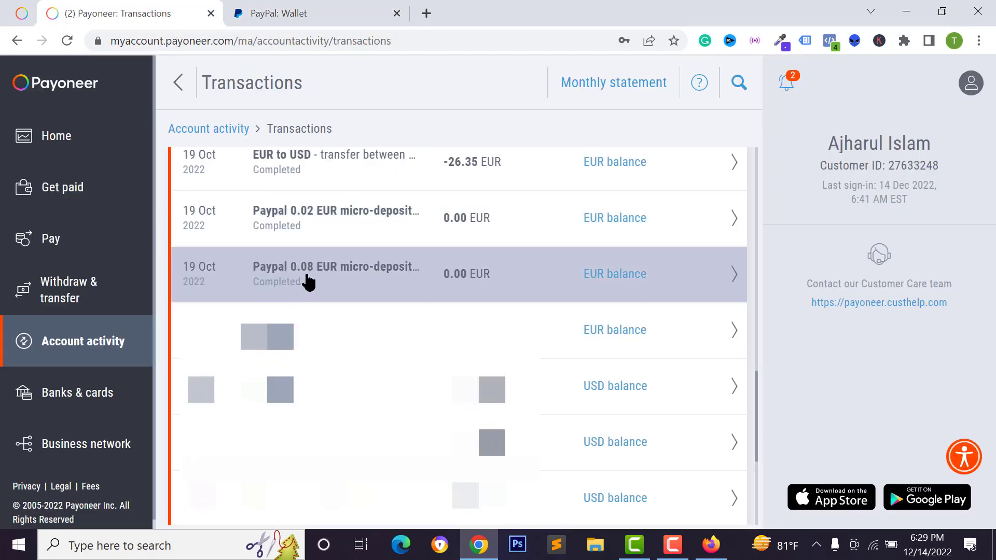
{"action": "left_click", "coordinate": [285, 11]}
{"action": "left_click", "coordinate": [439, 349]}
{"action": "type", "text": "0,08"}
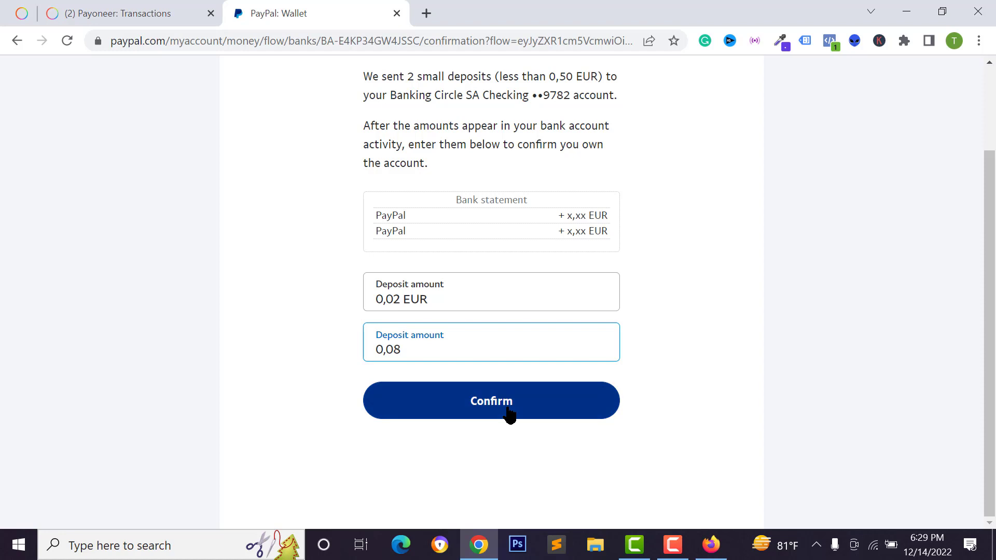
{"action": "left_click", "coordinate": [500, 413]}
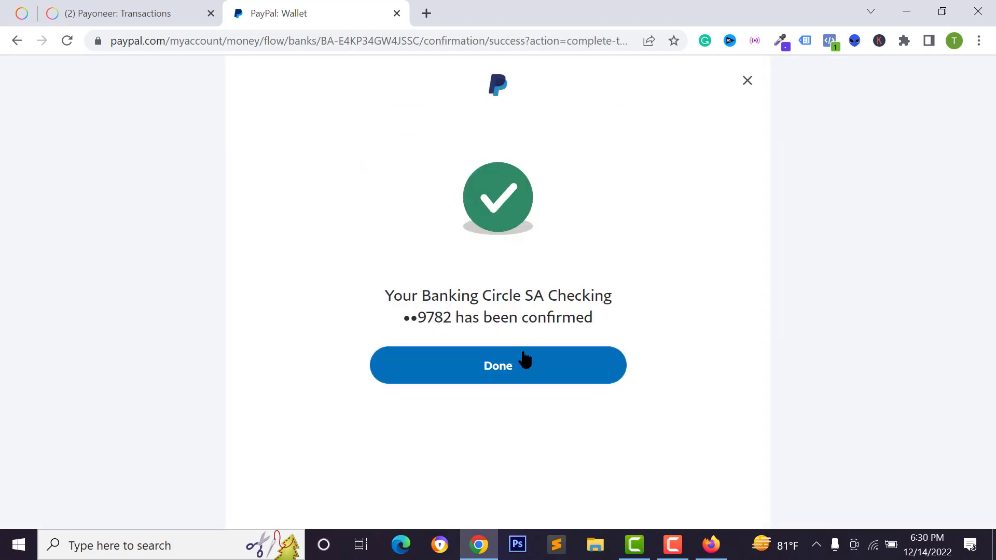
Finish to see Banking Circle SA Checking with status Confirmed, then close its details page.
{"action": "left_click", "coordinate": [496, 375]}
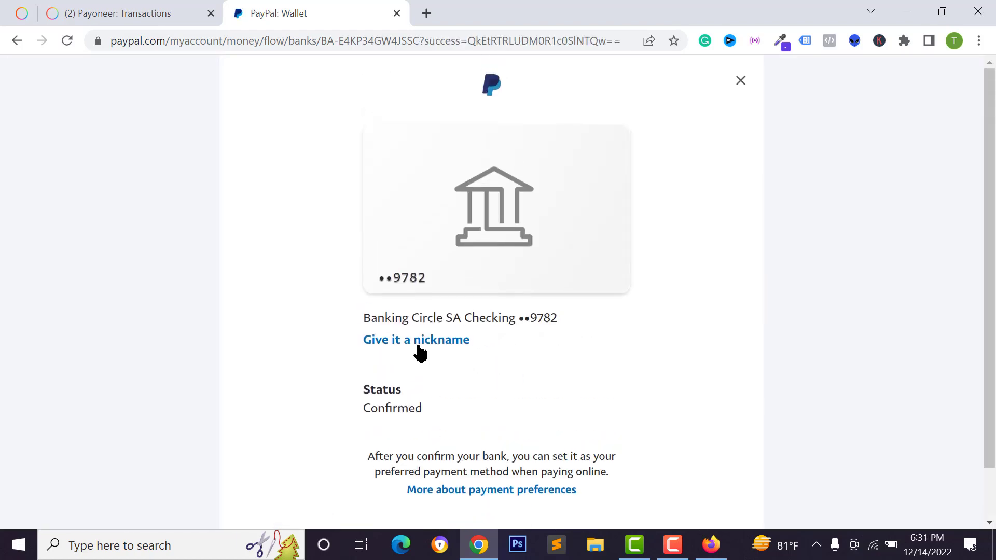
{"action": "left_click", "coordinate": [741, 82]}
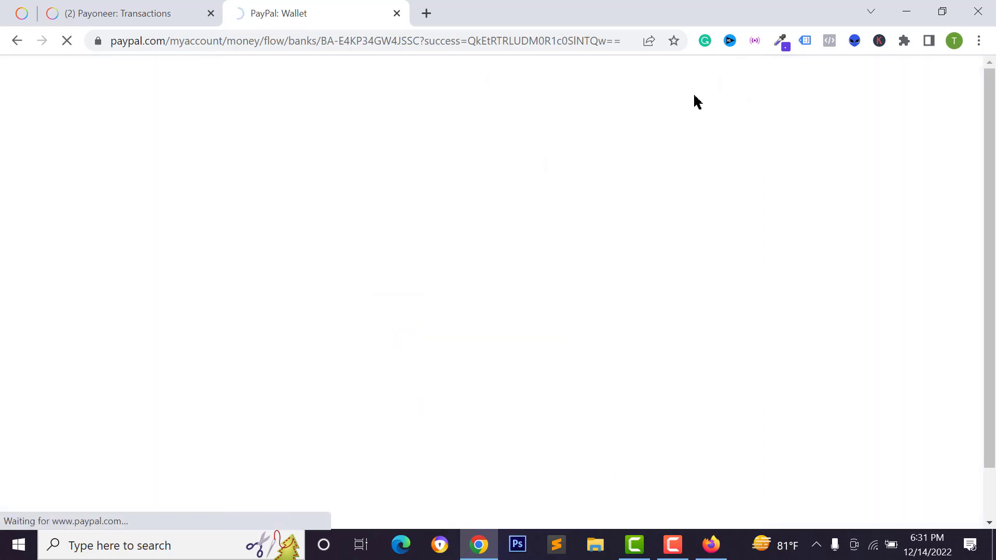